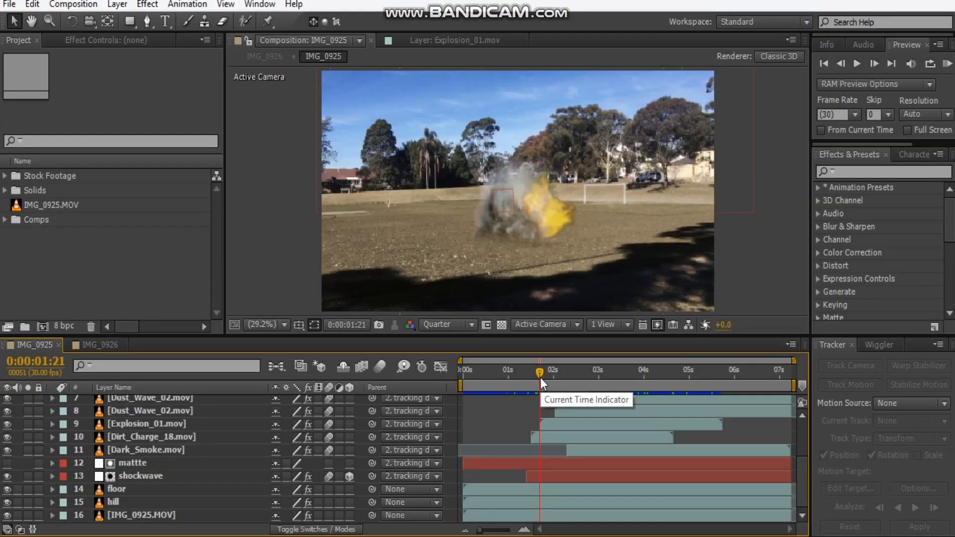
# Review the finished explosion composition by scrubbing its timeline, inspect the tracking data layer, and return to the start.
pyautogui.moveTo(541, 377); pyautogui.dragTo(590, 379)
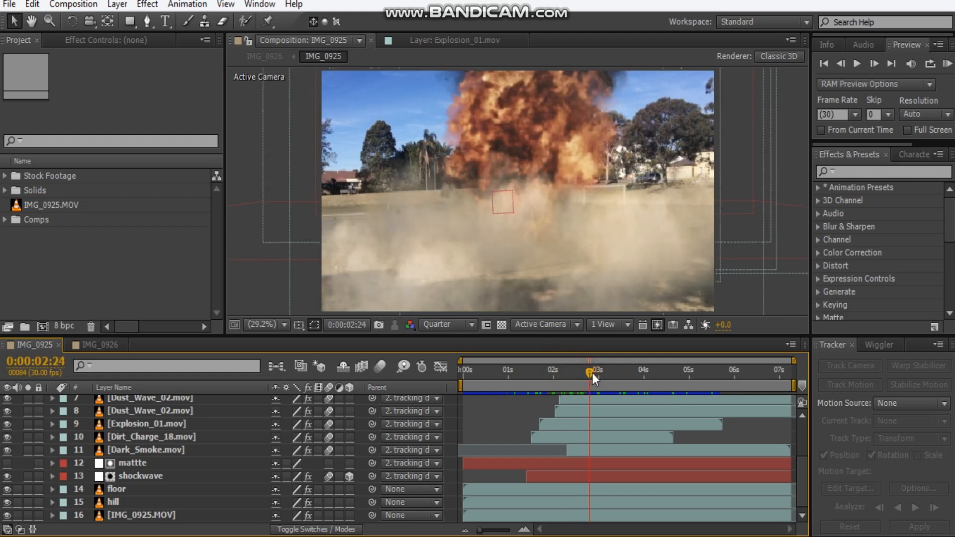
pyautogui.scroll(3, 134, 414)
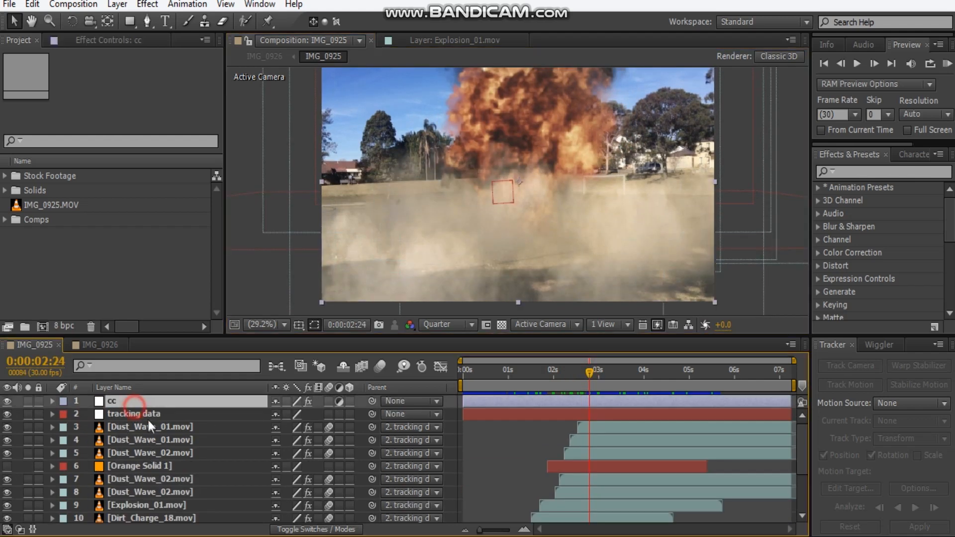
pyautogui.click(134, 414)
pyautogui.moveTo(590, 378); pyautogui.dragTo(502, 394)
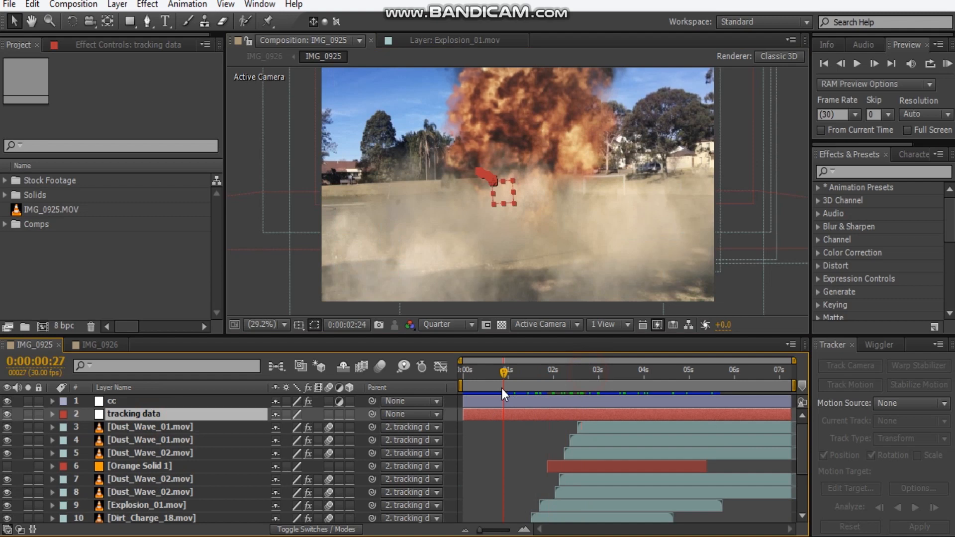
pyautogui.press('Home')
# Create a new composition from the IMG_0925.MOV footage.
pyautogui.click(46, 218)
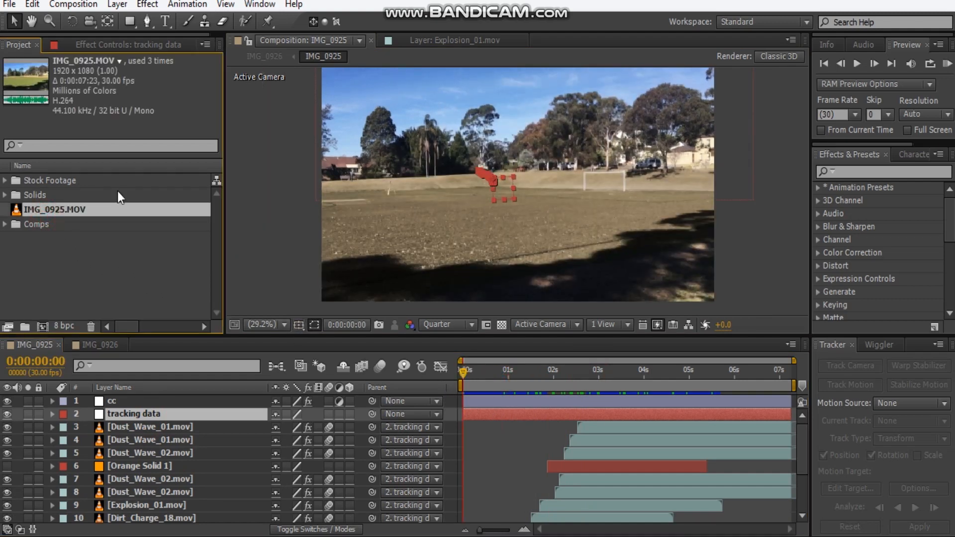
pyautogui.moveTo(53, 215); pyautogui.dragTo(43, 326)
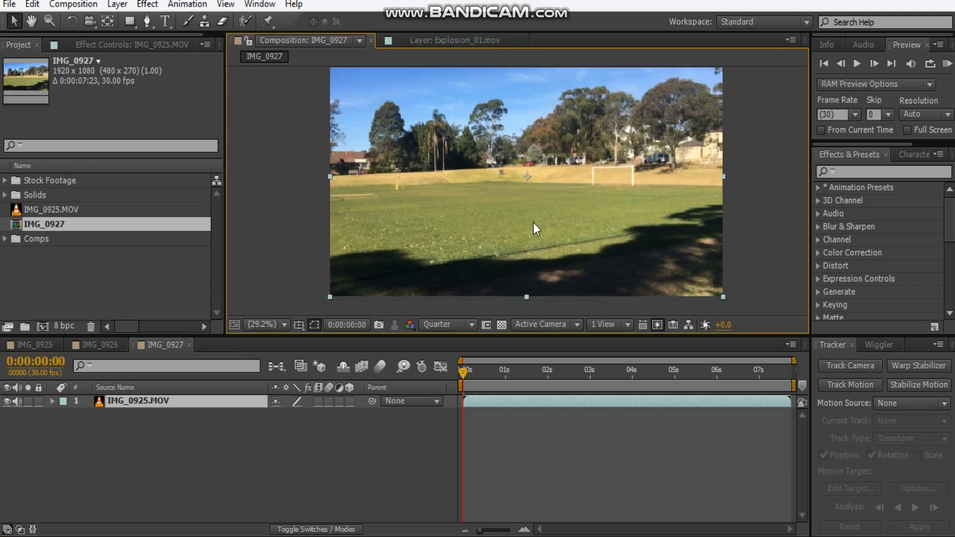
pyautogui.scroll(1, 534, 223)
pyautogui.moveTo(519, 217); pyautogui.dragTo(474, 216)
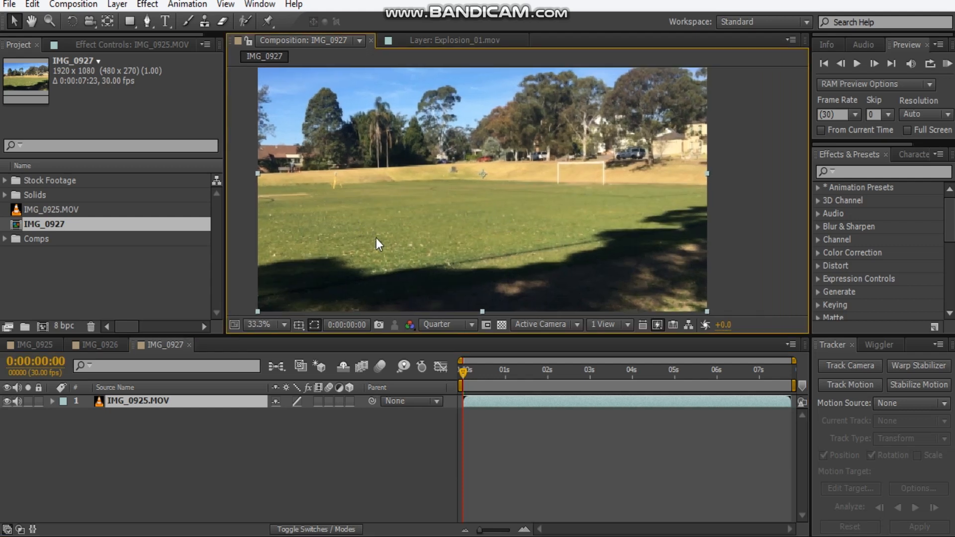
pyautogui.scroll(-2, 425, 237)
pyautogui.scroll(2, 424, 237)
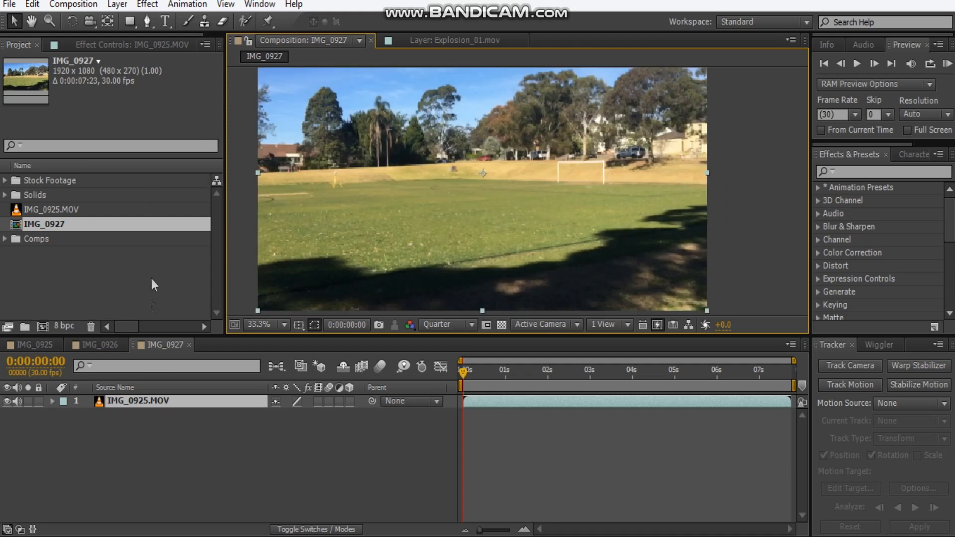
# Duplicate the IMG_0925.MOV layer and rename the upper copy Floor.
pyautogui.click(142, 408)
pyautogui.click(141, 405)
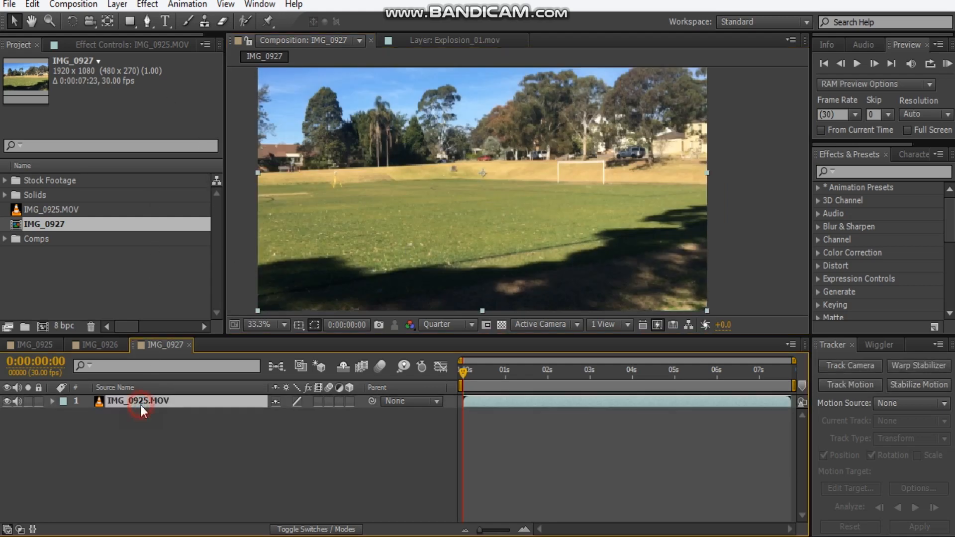
pyautogui.hotkey('ctrl', 'd')
pyautogui.press('Return')
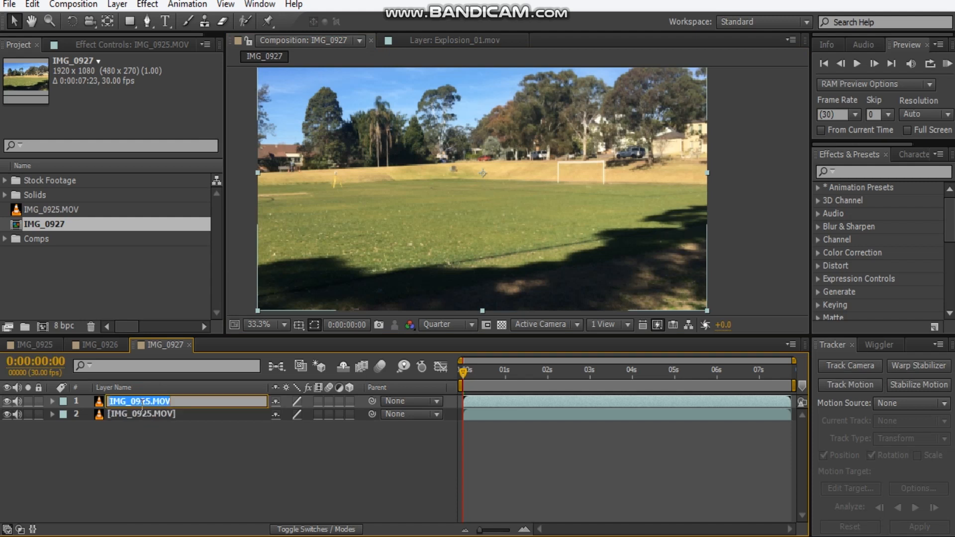
pyautogui.write('Fl')
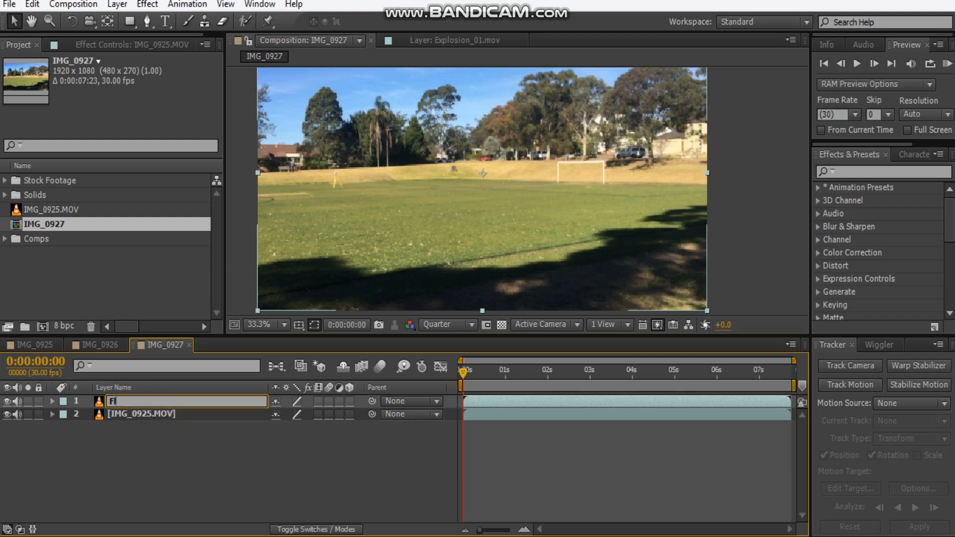
pyautogui.click(156, 469)
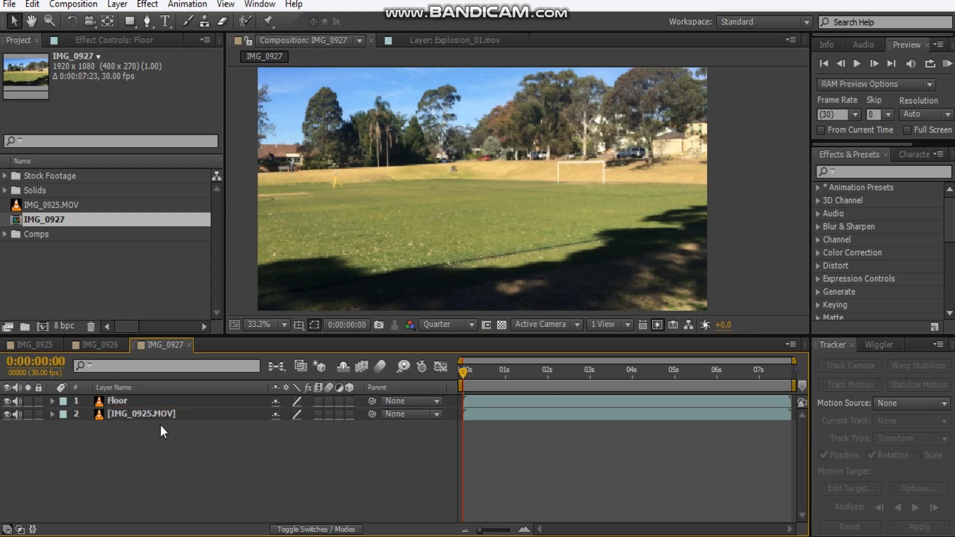
# Draw a closed Pen mask on the Floor layer, following the top of the grassy bank and enclosing all ground below it.
pyautogui.click(156, 401)
pyautogui.click(147, 21)
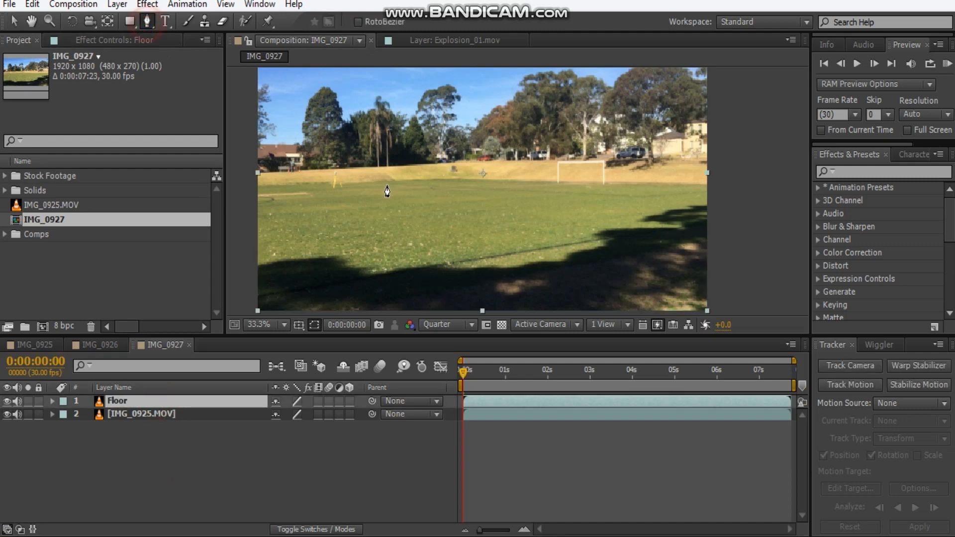
pyautogui.moveTo(386, 189); pyautogui.dragTo(418, 185)
pyautogui.click(281, 173)
pyautogui.click(390, 165)
pyautogui.click(469, 159)
pyautogui.click(521, 157)
pyautogui.click(625, 157)
pyautogui.moveTo(758, 166); pyautogui.dragTo(770, 99)
pyautogui.click(770, 93)
pyautogui.click(767, 241)
pyautogui.click(644, 292)
pyautogui.click(450, 270)
pyautogui.click(339, 275)
pyautogui.click(281, 247)
pyautogui.click(294, 106)
pyautogui.moveTo(538, 170); pyautogui.dragTo(503, 208)
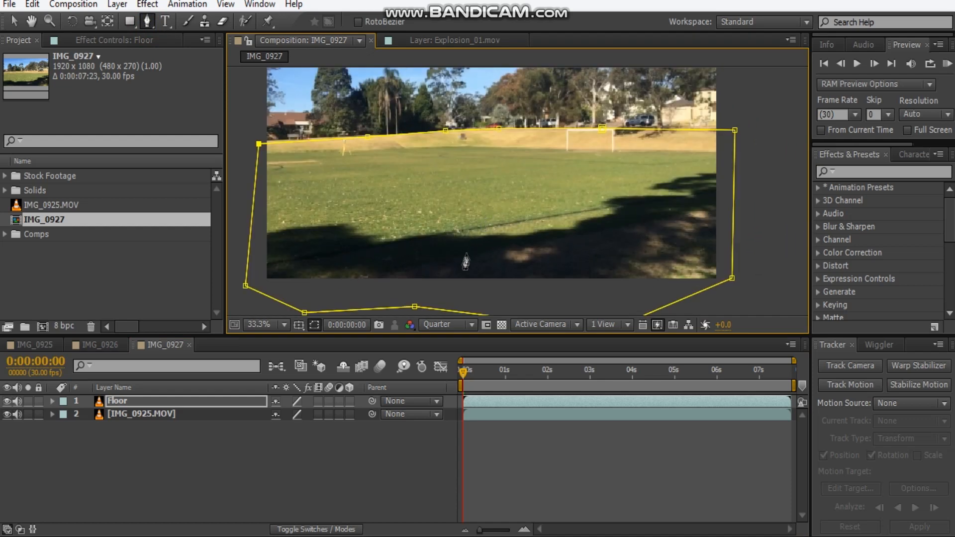
# Feather the Floor layer's mask by 27 pixels and check the layer briefly in solo.
pyautogui.press('f')
pyautogui.moveTo(306, 432); pyautogui.dragTo(521, 356)
pyautogui.click(28, 402)
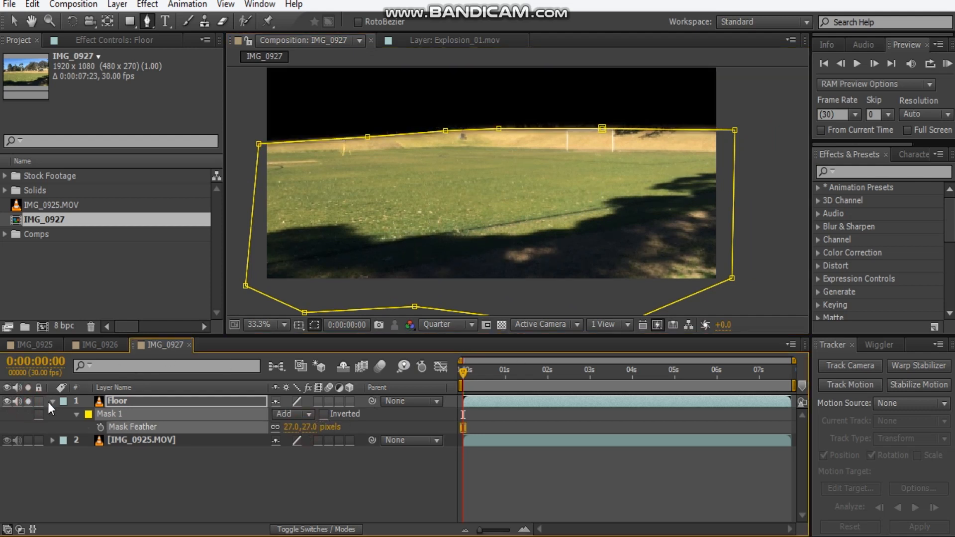
pyautogui.click(28, 405)
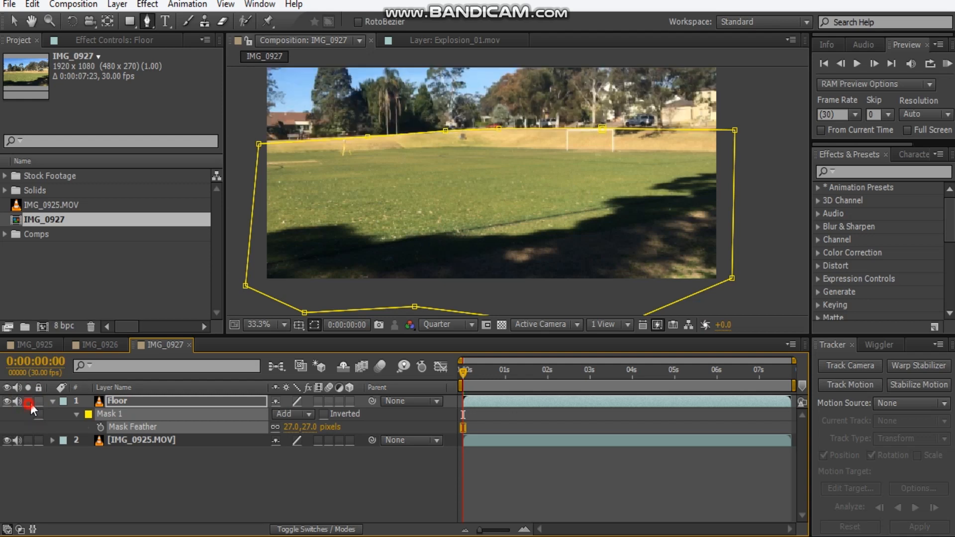
# Apply the Change to Color effect to the Floor layer and sample the green grass as the From colour.
pyautogui.click(82, 41)
pyautogui.rightClick(105, 124)
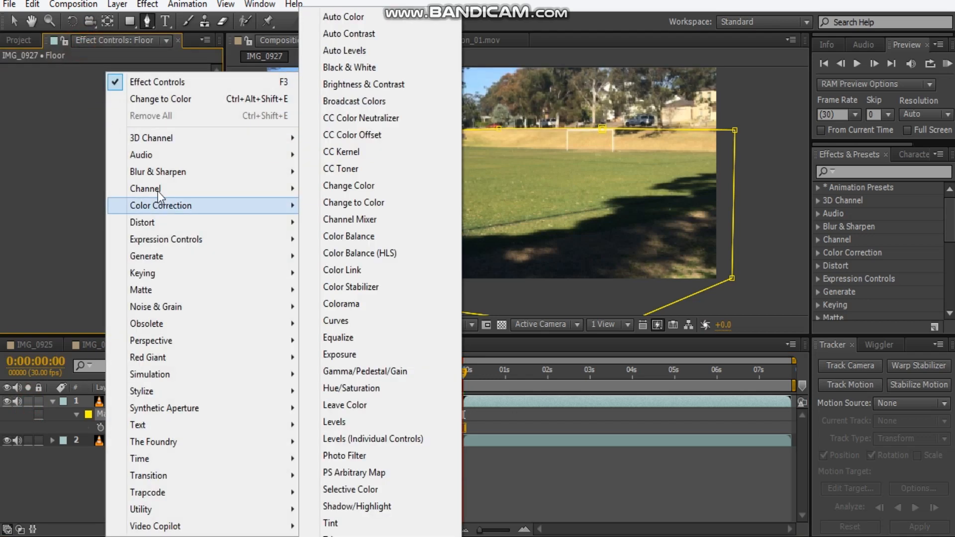
pyautogui.click(145, 98)
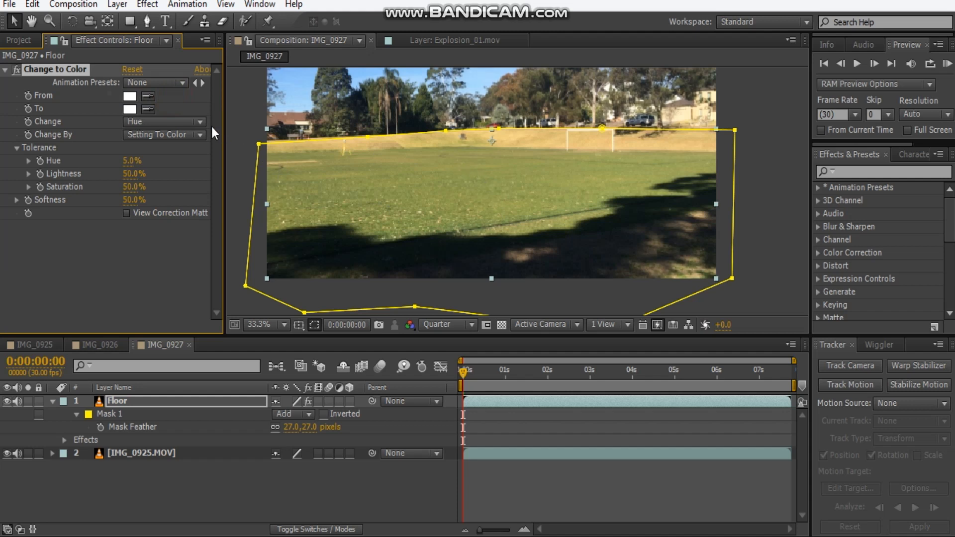
pyautogui.click(148, 109)
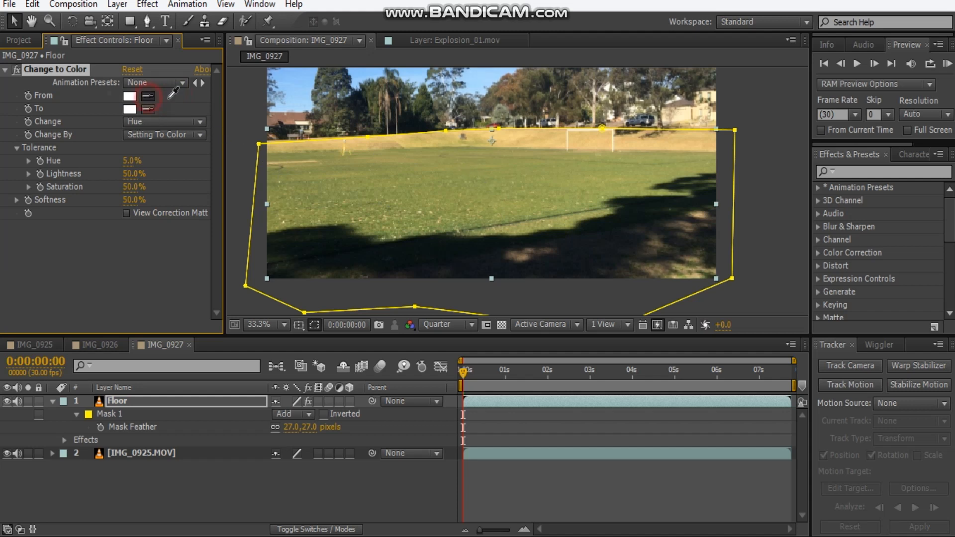
pyautogui.click(457, 185)
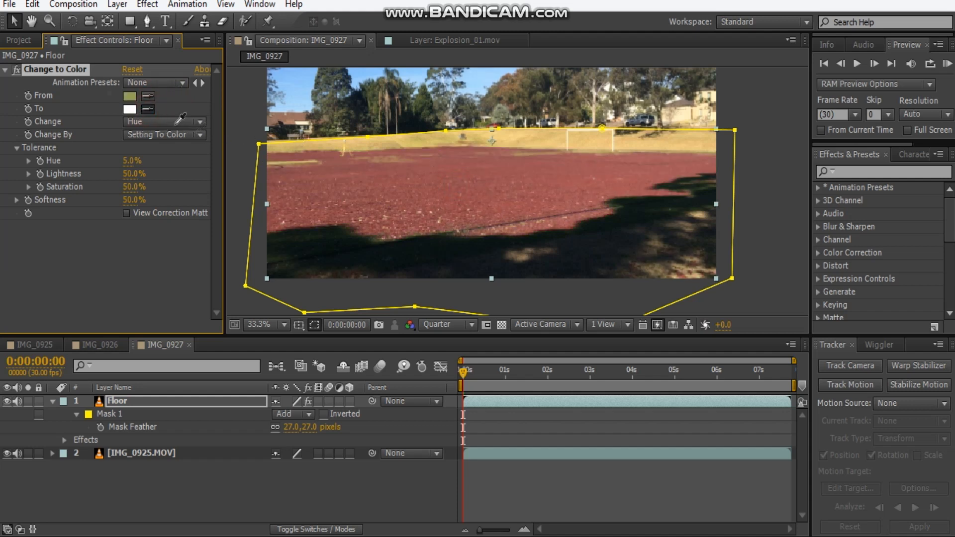
# Set the effect's To colour to a dark brown and make it change Hue & Saturation.
pyautogui.click(130, 109)
pyautogui.moveTo(198, 347)
pyautogui.mouseDown()
pyautogui.moveTo(209, 352)
pyautogui.moveTo(208, 342)
pyautogui.mouseUp()
pyautogui.moveTo(128, 324); pyautogui.dragTo(58, 296)
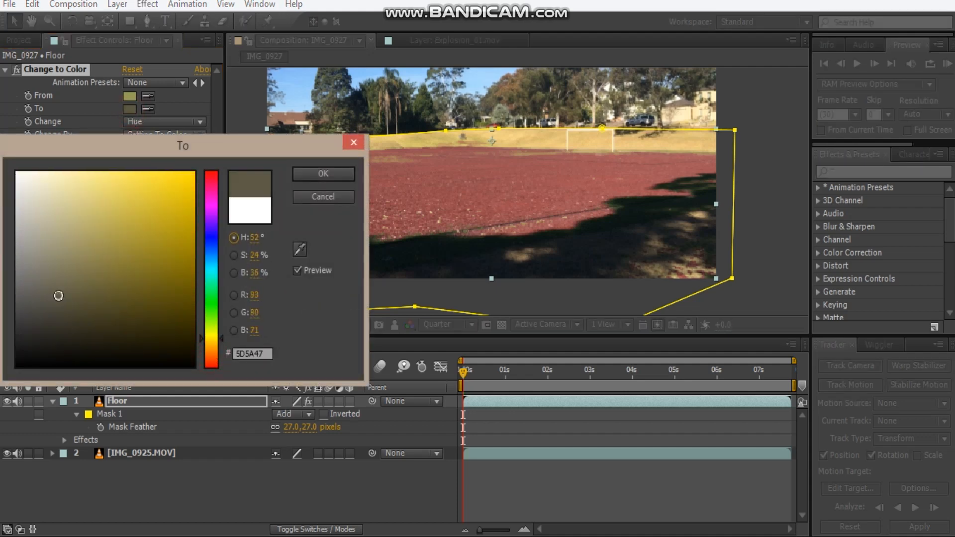
pyautogui.moveTo(209, 340); pyautogui.dragTo(210, 351)
pyautogui.moveTo(67, 309); pyautogui.dragTo(80, 322)
pyautogui.click(316, 175)
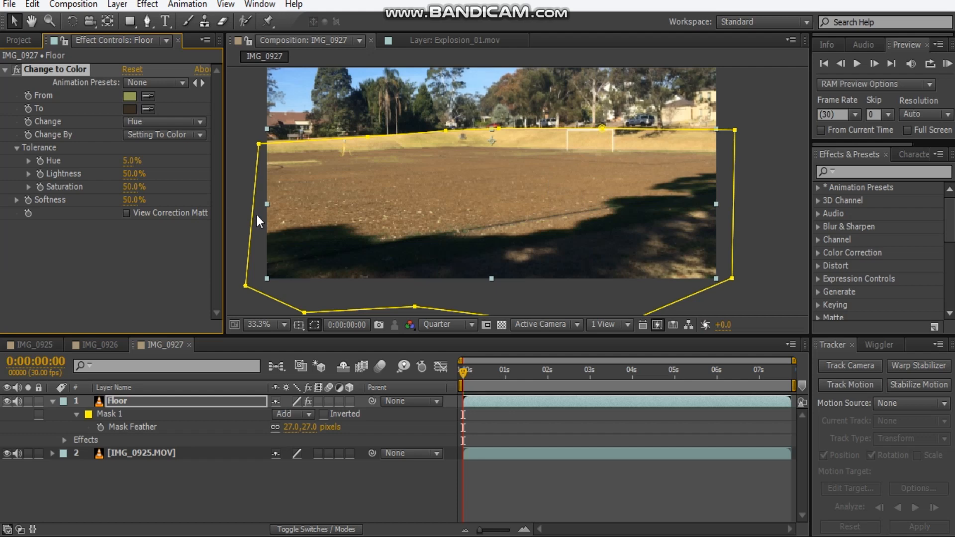
pyautogui.click(158, 124)
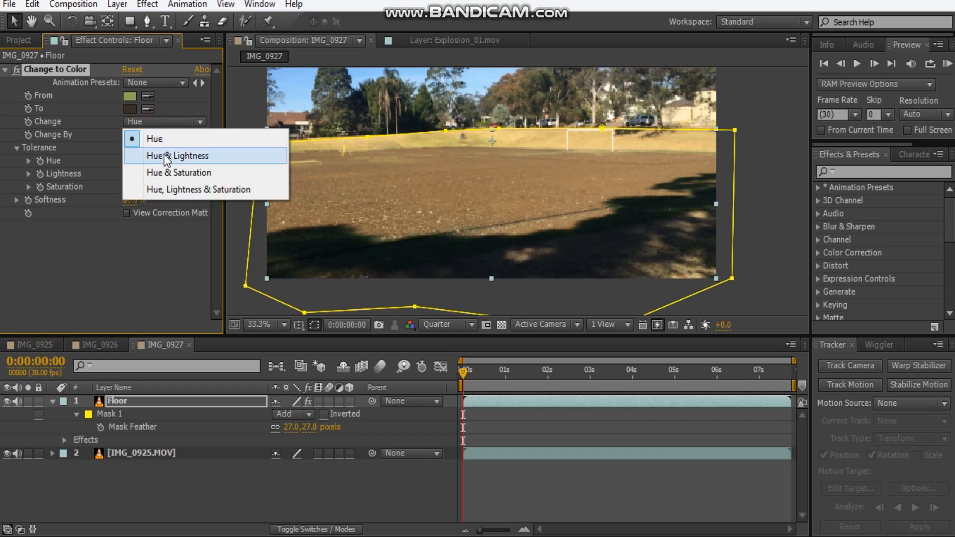
pyautogui.click(170, 173)
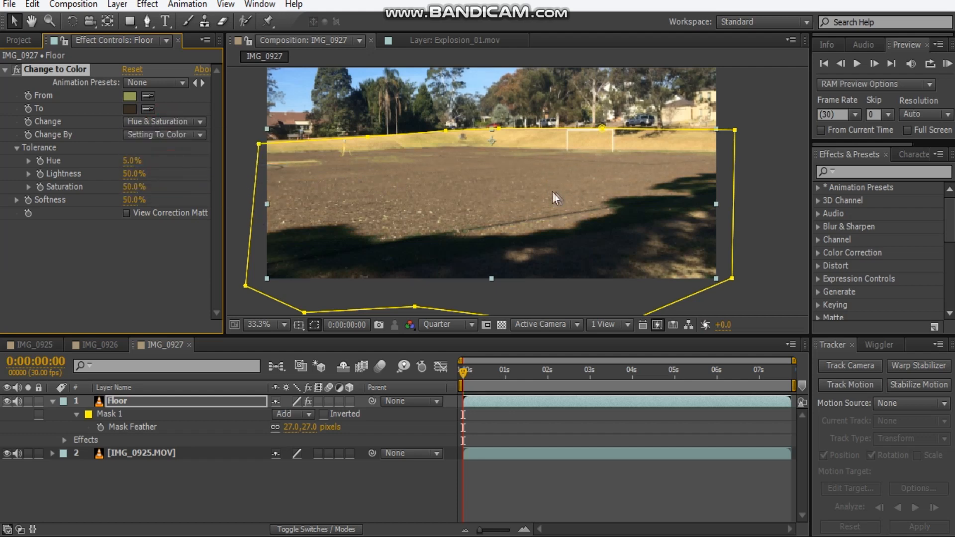
# Refine the effect's To colour, trying 52473A before settling on a warmer, more reddish brown for the dirt.
pyautogui.scroll(3, 298, 181)
pyautogui.click(130, 108)
pyautogui.moveTo(81, 315)
pyautogui.mouseDown()
pyautogui.moveTo(68, 320)
pyautogui.moveTo(68, 304)
pyautogui.mouseUp()
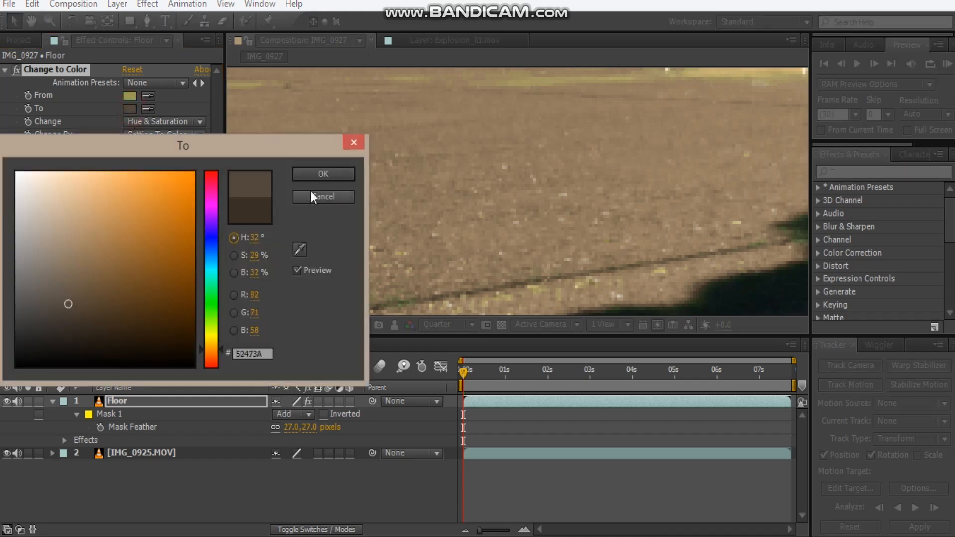
pyautogui.click(323, 173)
pyautogui.scroll(-2, 455, 231)
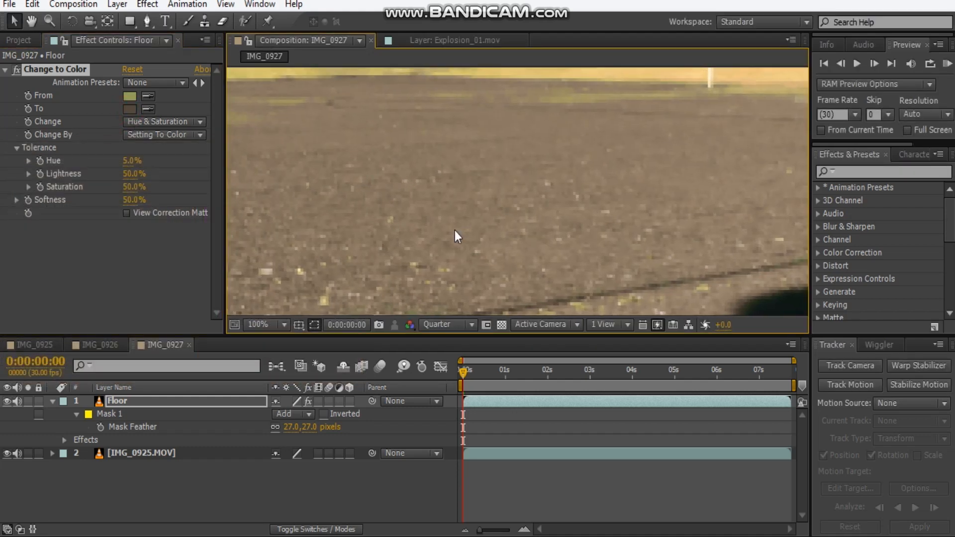
pyautogui.moveTo(461, 217); pyautogui.dragTo(489, 220)
pyautogui.click(130, 108)
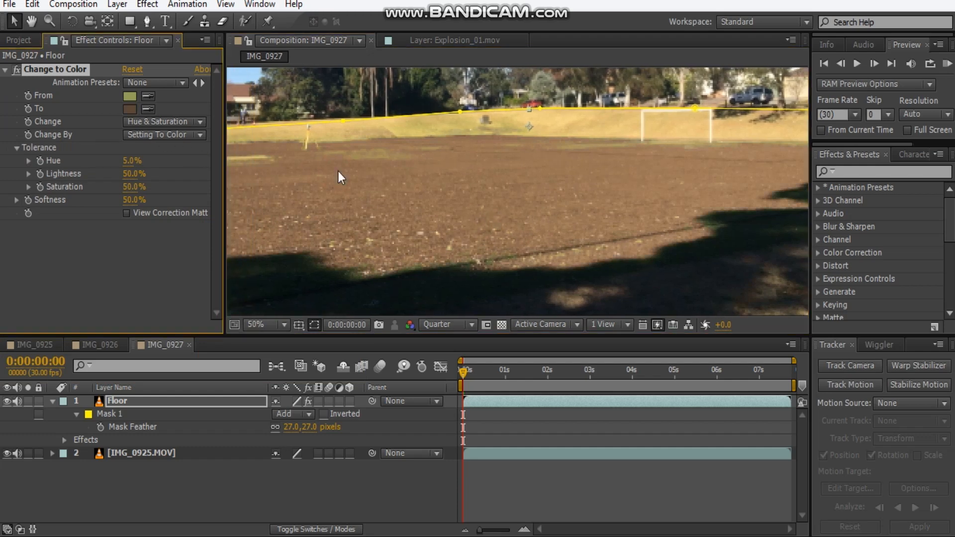
pyautogui.scroll(-2, 376, 172)
pyautogui.scroll(1, 377, 172)
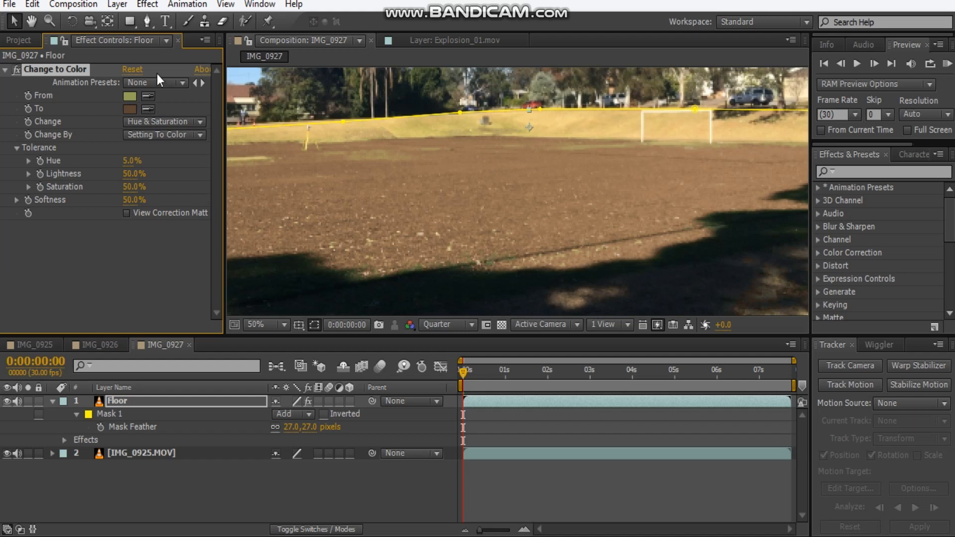
# Duplicate Change to Color until there are five instances, sampling leftover ground tones as From colours, and collapse all the effects.
pyautogui.hotkey('ctrl', 'd')
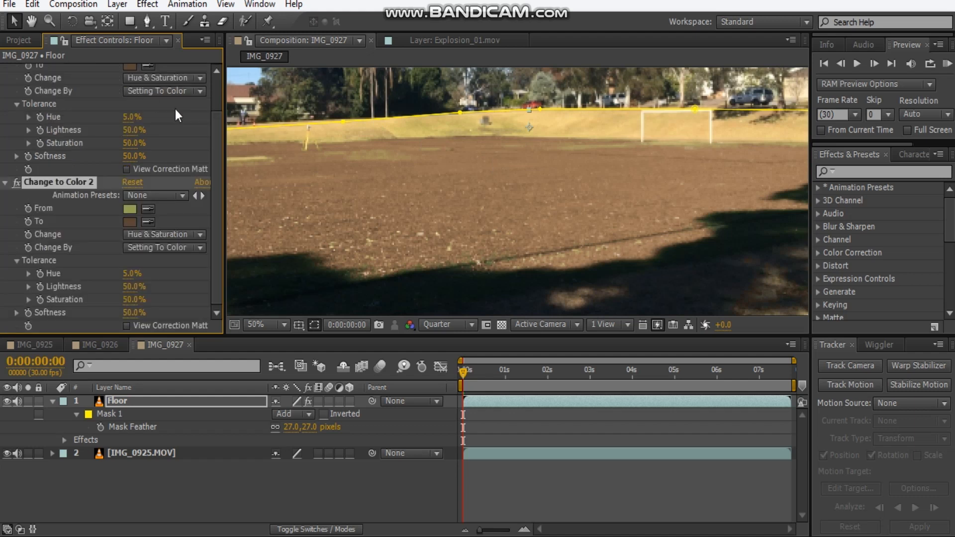
pyautogui.click(147, 223)
pyautogui.click(148, 205)
pyautogui.click(149, 211)
pyautogui.click(436, 200)
pyautogui.moveTo(446, 158); pyautogui.dragTo(557, 127)
pyautogui.click(149, 222)
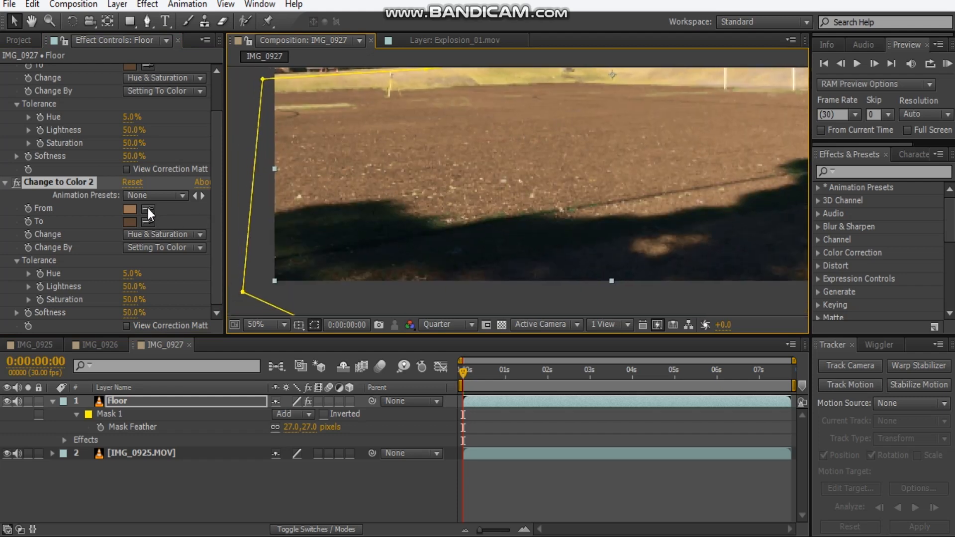
pyautogui.click(148, 209)
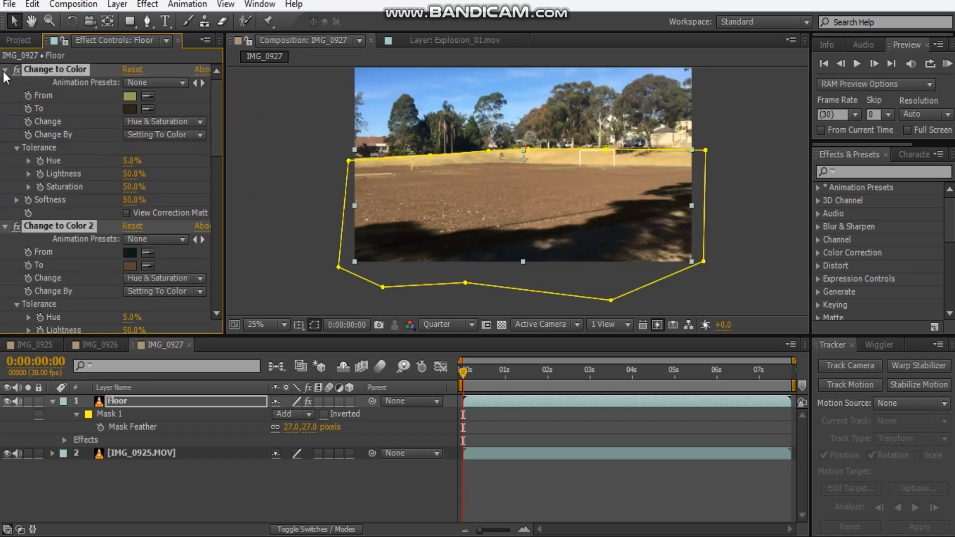
pyautogui.keyDown('ctrl'); pyautogui.click(4, 69); pyautogui.keyUp('ctrl')
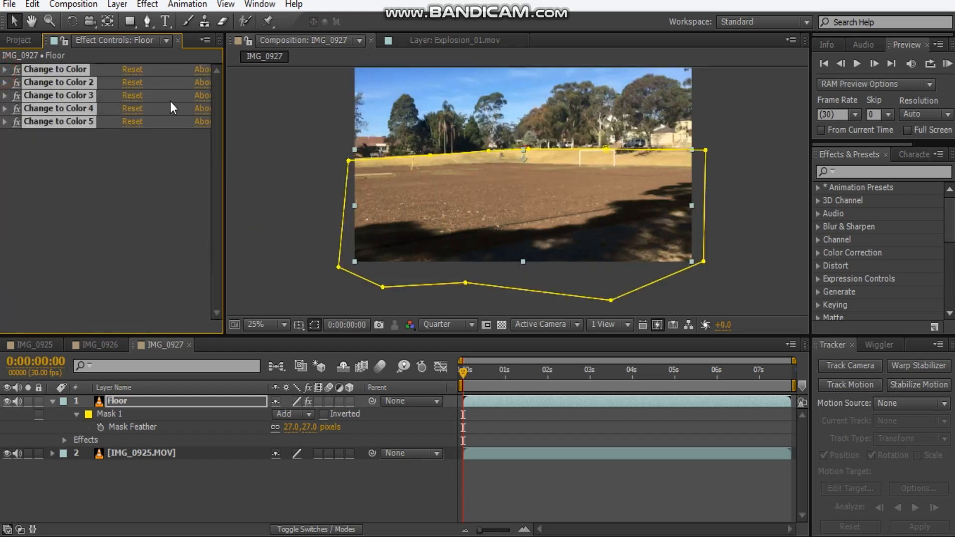
pyautogui.click(76, 168)
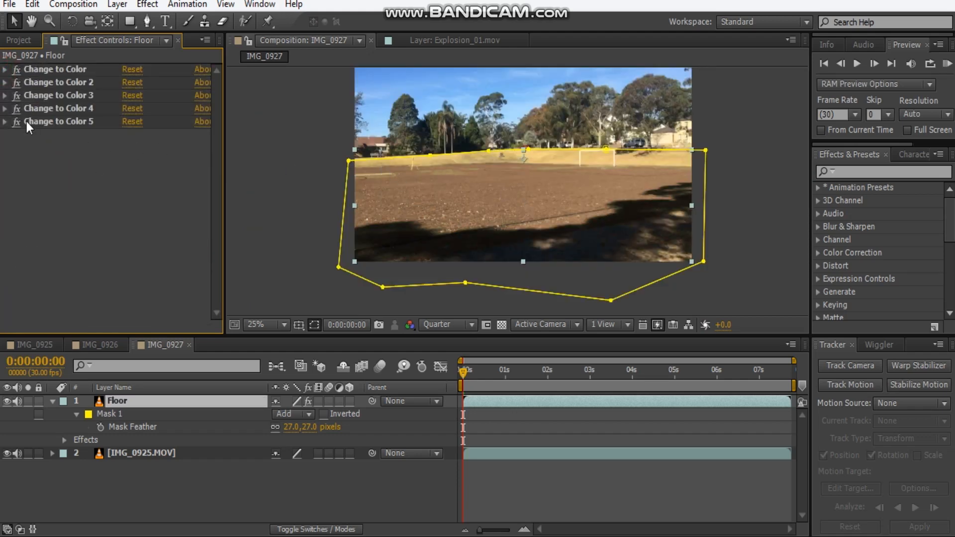
# Examine the recoloured ground close up and in the full frame with the Floor layer deselected and collapsed.
pyautogui.click(770, 155)
pyautogui.scroll(2, 541, 159)
pyautogui.scroll(-2, 540, 159)
pyautogui.scroll(2, 540, 160)
pyautogui.moveTo(620, 119); pyautogui.dragTo(592, 160)
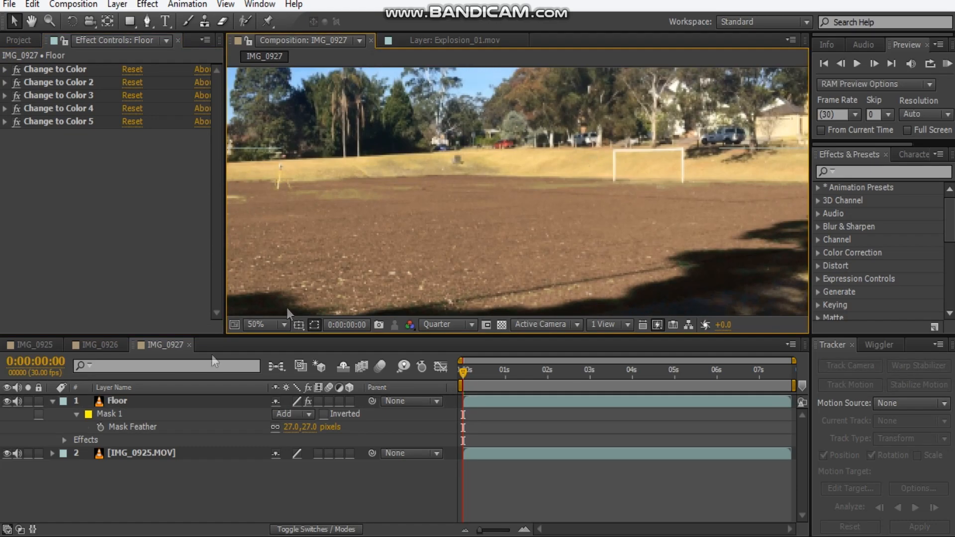
pyautogui.click(52, 401)
pyautogui.moveTo(542, 219); pyautogui.dragTo(517, 235)
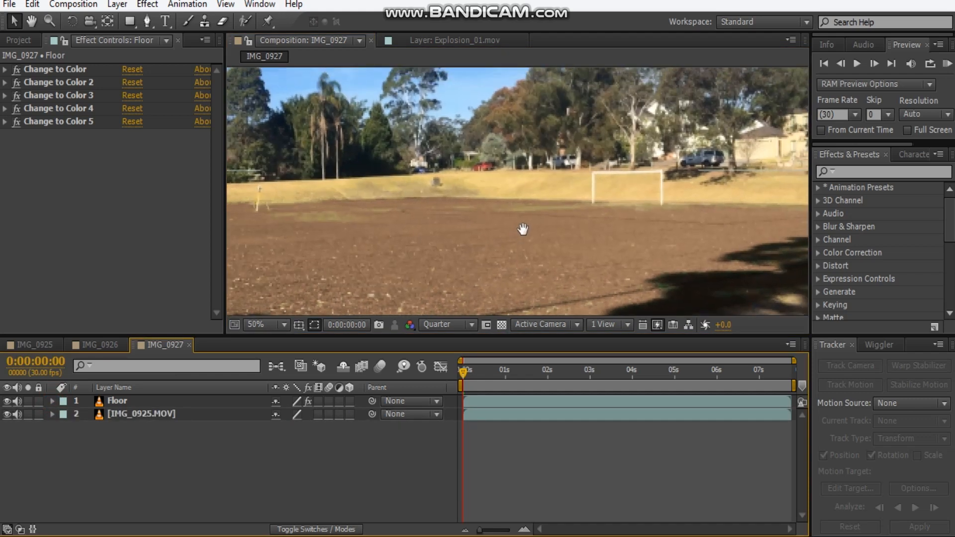
pyautogui.scroll(-2, 412, 157)
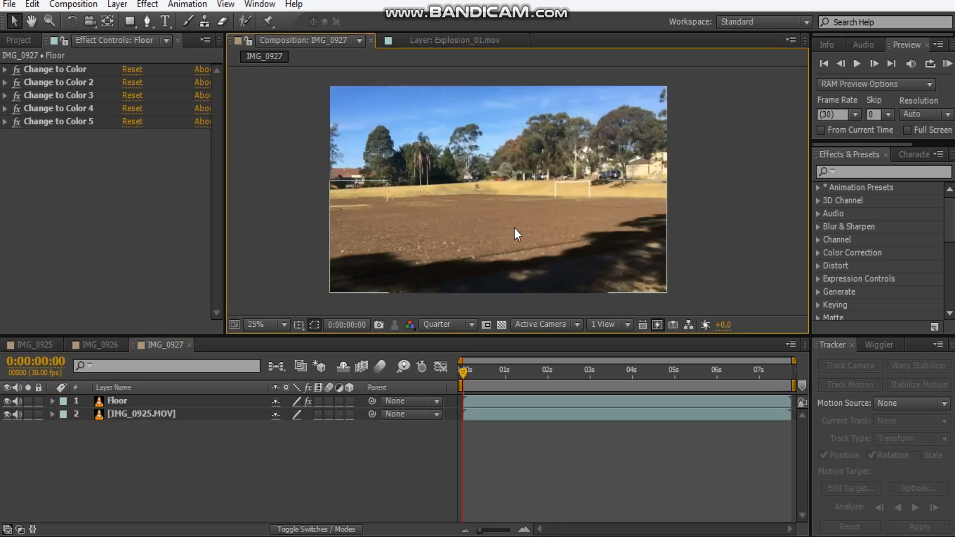
pyautogui.moveTo(469, 372); pyautogui.dragTo(414, 387)
# Add a null object to the composition and rename it "tracking data".
pyautogui.click(118, 4)
pyautogui.moveTo(188, 19)
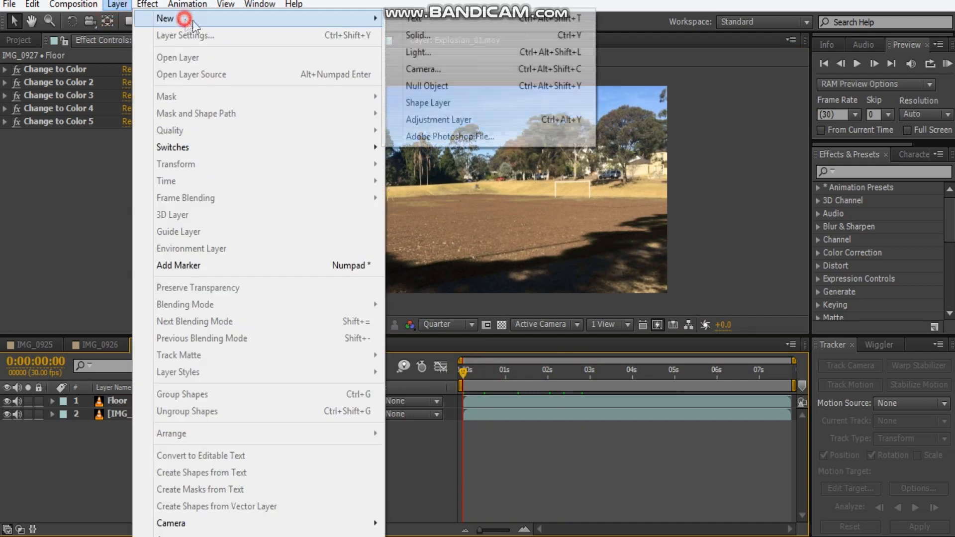
pyautogui.click(439, 89)
pyautogui.press('Return')
pyautogui.write('tracking dat')
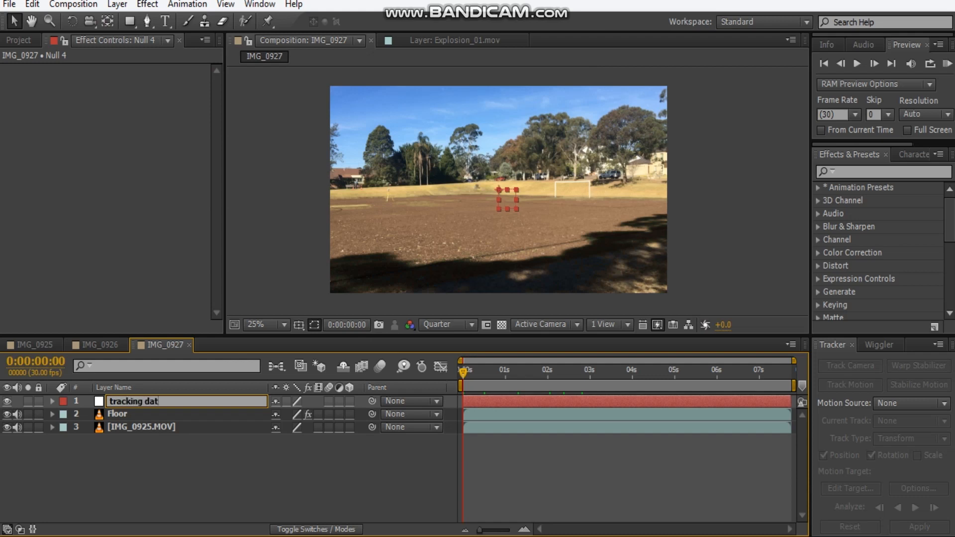
pyautogui.write('a')
pyautogui.click(162, 482)
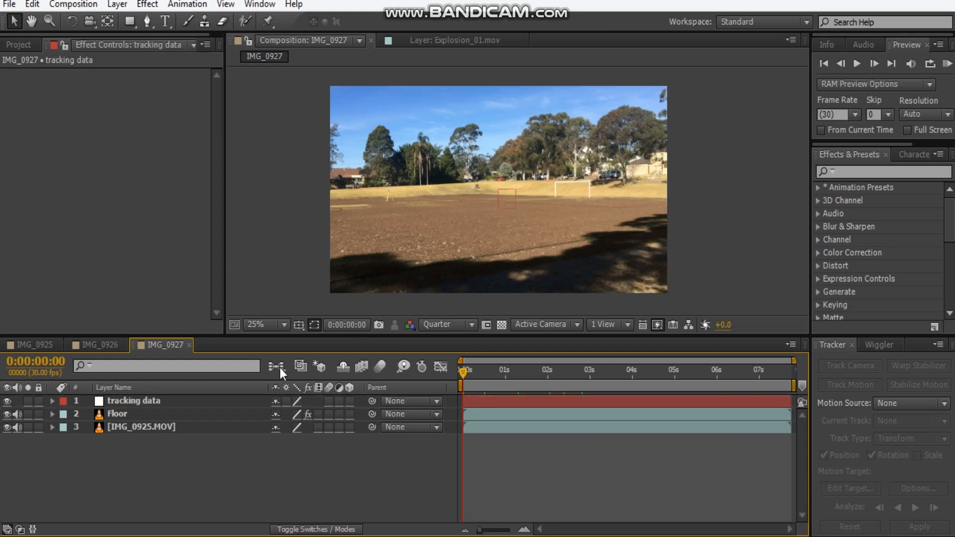
# Open the IMG_0925.MOV layer for viewing and start a motion track on it with both Position and Rotation enabled.
pyautogui.click(172, 425)
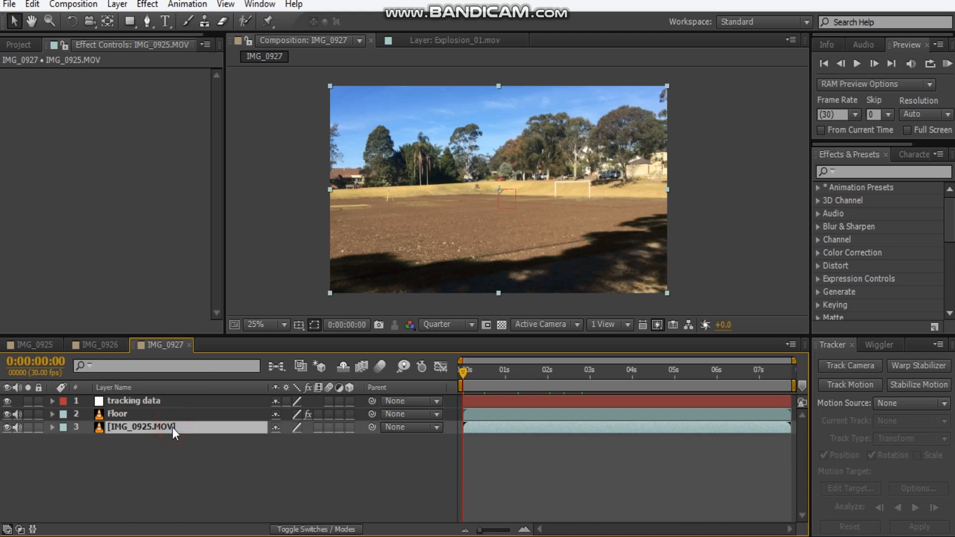
pyautogui.click(160, 414)
pyautogui.doubleClick(159, 427)
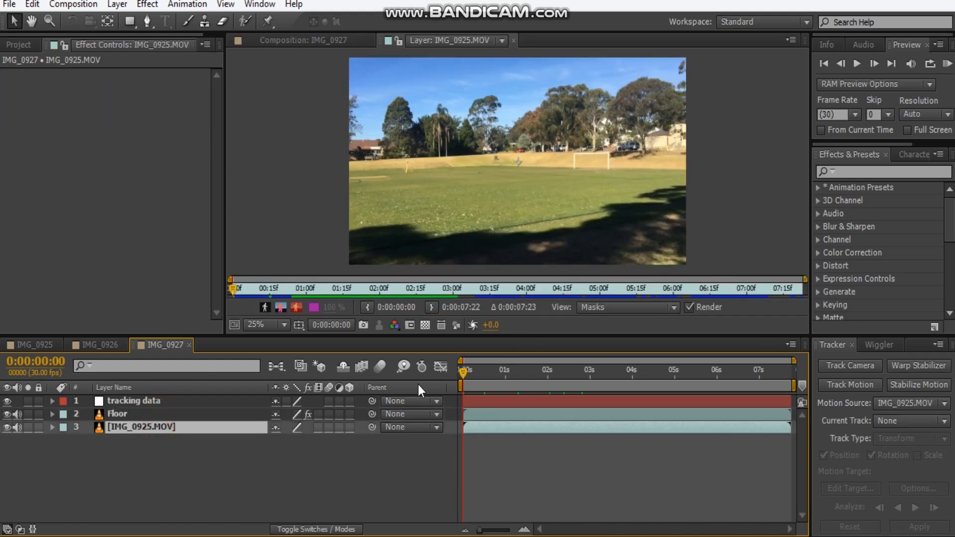
pyautogui.click(862, 384)
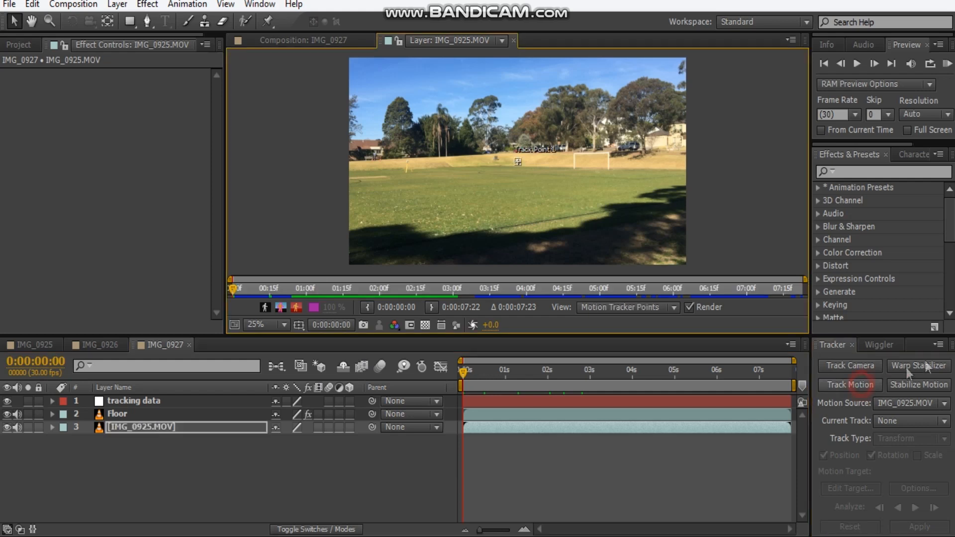
pyautogui.click(871, 455)
# Place Track Point 1 on the small dark object on the far bank and set the composition's preview resolution to Full.
pyautogui.scroll(6, 520, 169)
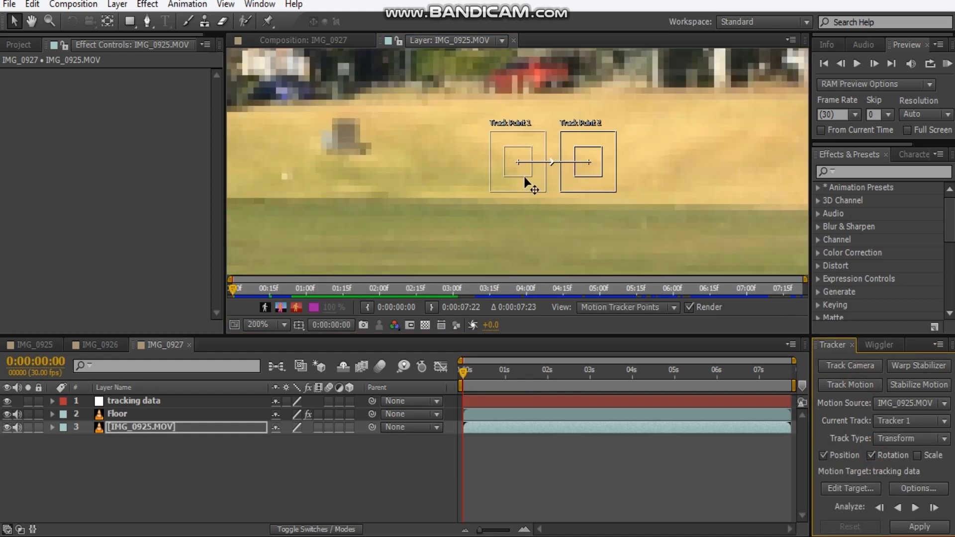
pyautogui.moveTo(521, 175); pyautogui.dragTo(388, 176)
pyautogui.click(320, 48)
pyautogui.click(431, 324)
pyautogui.click(466, 363)
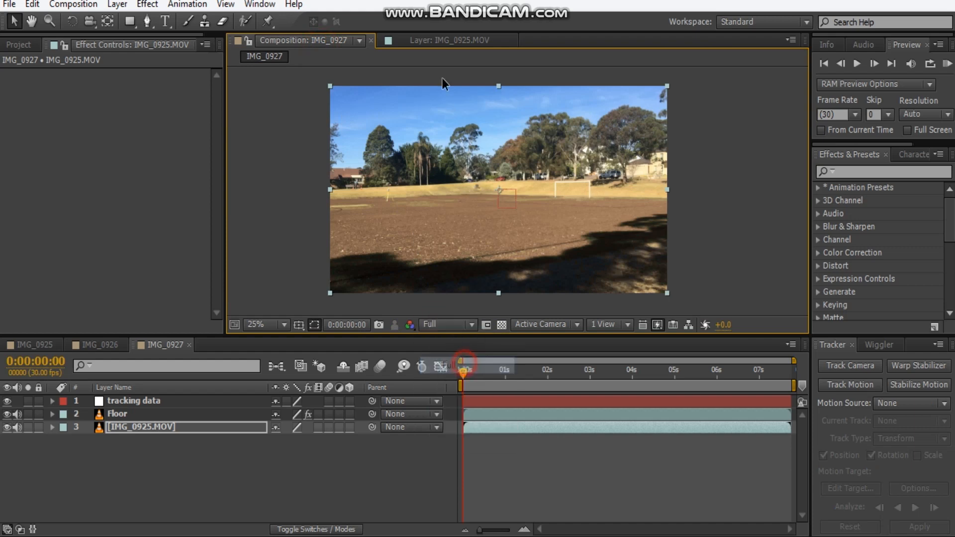
pyautogui.click(437, 48)
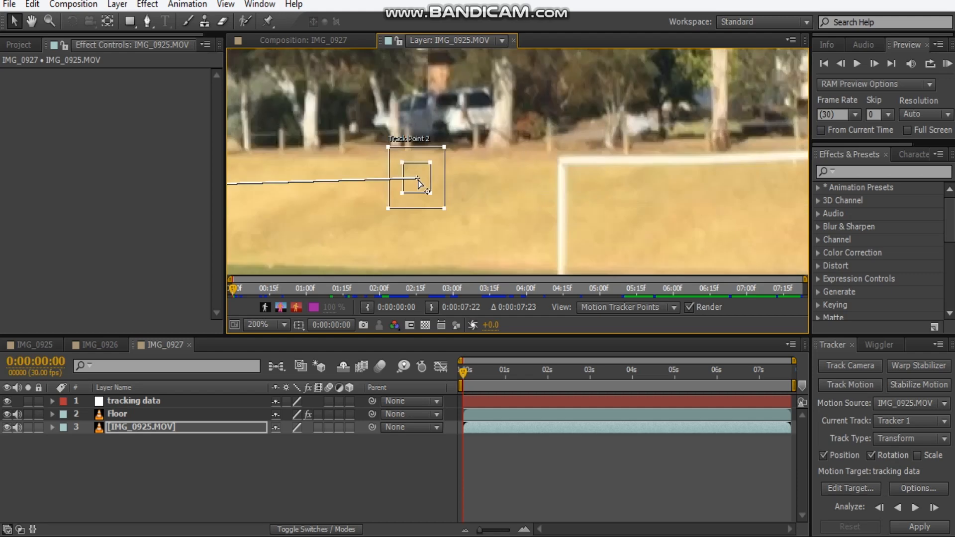
pyautogui.moveTo(418, 177); pyautogui.dragTo(420, 173)
# Place Track Point 2 on the near upper corner of the white goal frame and shrink its feature region around that corner.
pyautogui.moveTo(497, 176); pyautogui.dragTo(573, 162)
pyautogui.scroll(2, 581, 164)
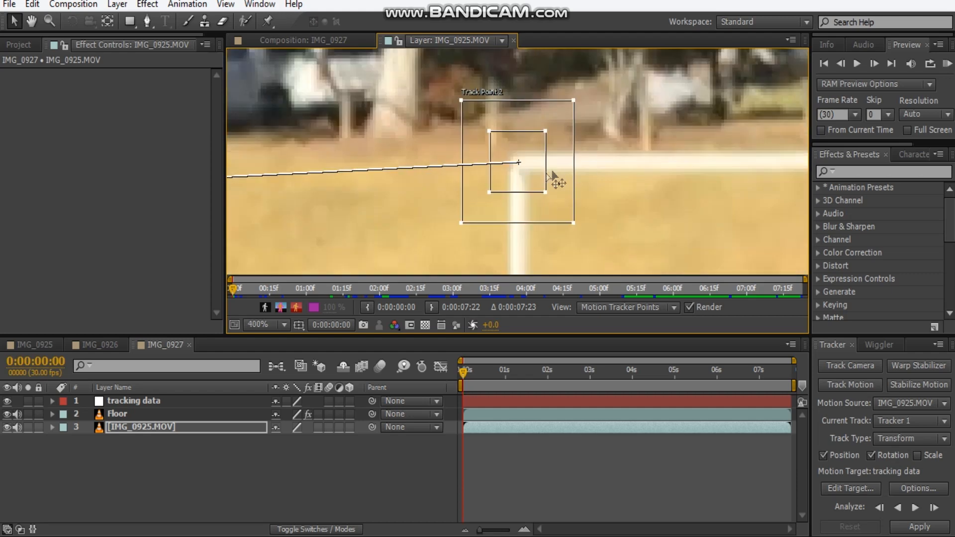
pyautogui.moveTo(545, 193); pyautogui.dragTo(541, 192)
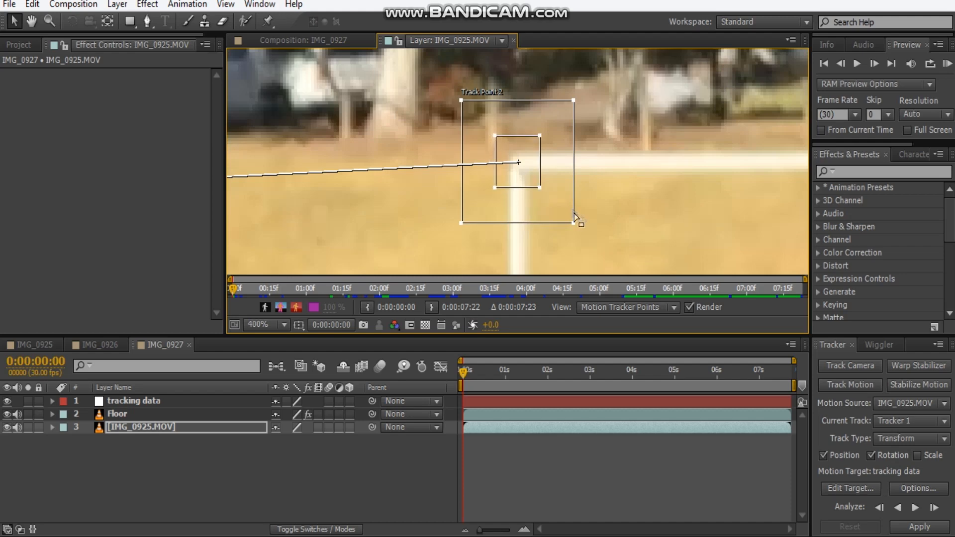
pyautogui.scroll(-2, 547, 209)
pyautogui.scroll(-2, 463, 190)
pyautogui.moveTo(554, 164); pyautogui.dragTo(528, 165)
pyautogui.scroll(1, 483, 167)
pyautogui.moveTo(458, 172); pyautogui.dragTo(704, 146)
pyautogui.scroll(-1, 702, 149)
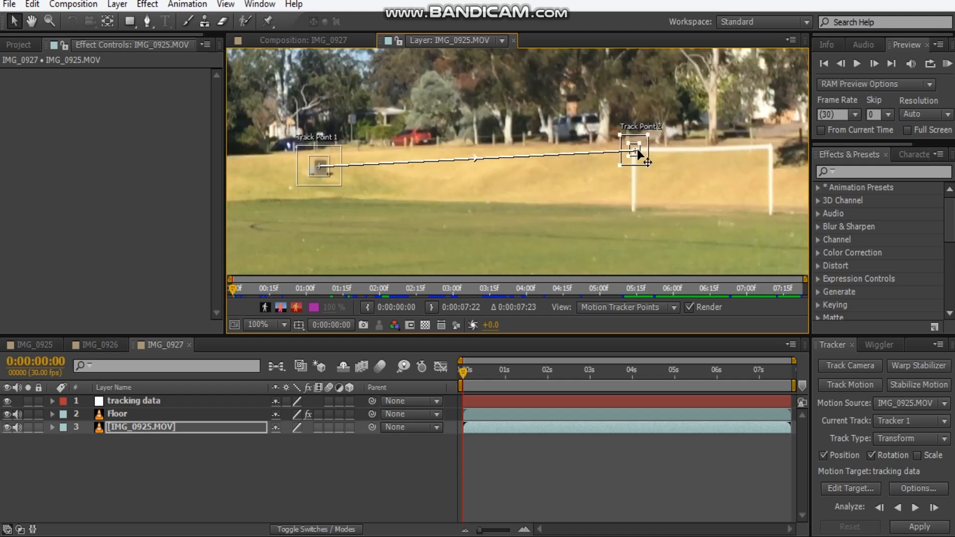
# Analyze the track forward through the whole clip and apply the motion to the tracking data null in X and Y.
pyautogui.click(915, 508)
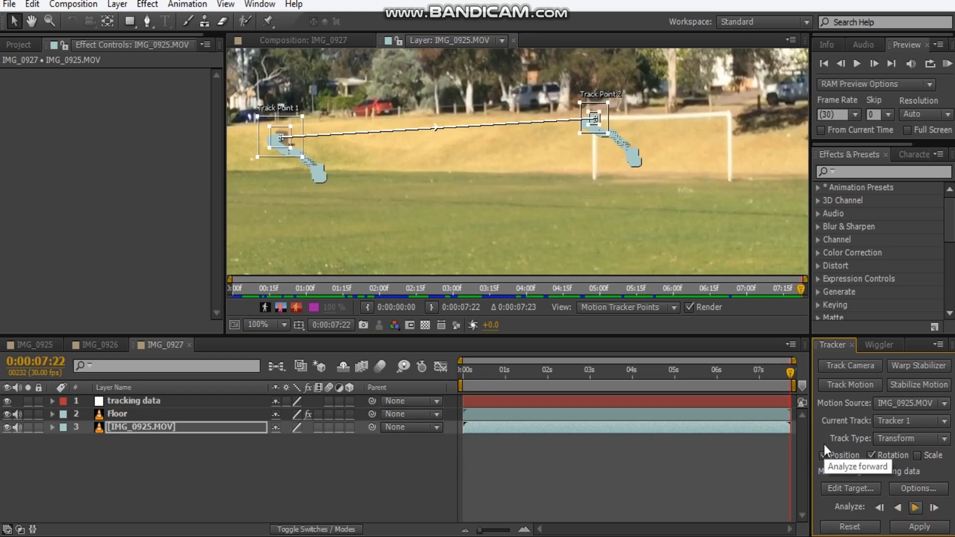
pyautogui.moveTo(321, 189); pyautogui.dragTo(371, 220)
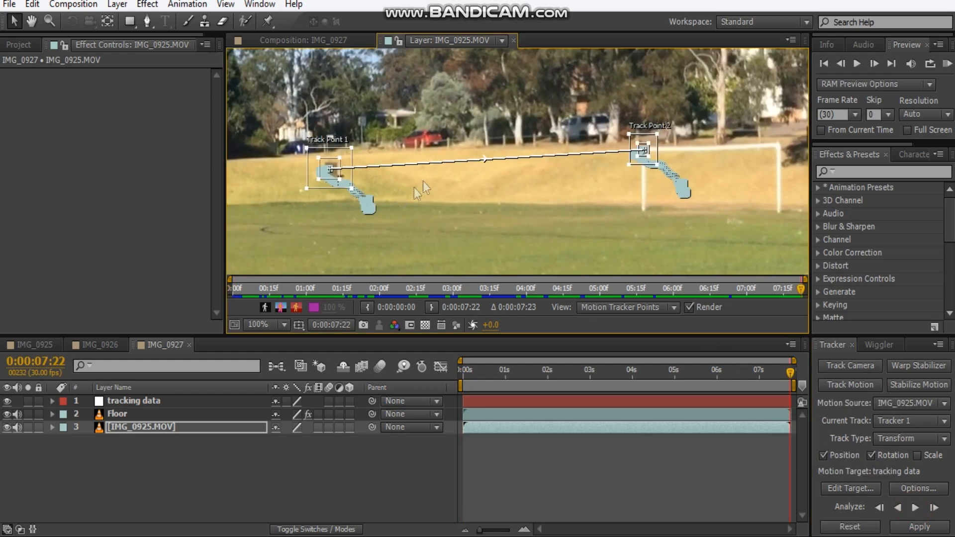
pyautogui.click(861, 489)
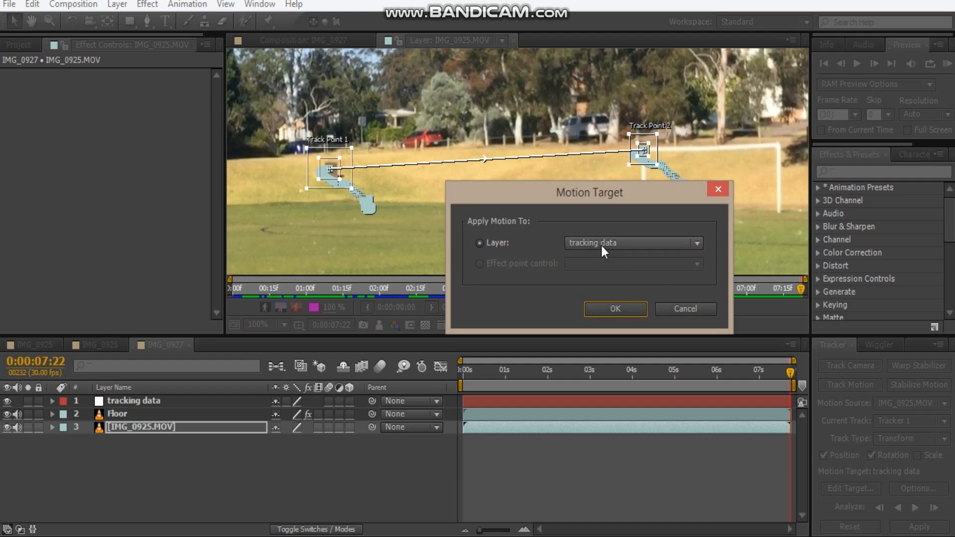
pyautogui.click(616, 310)
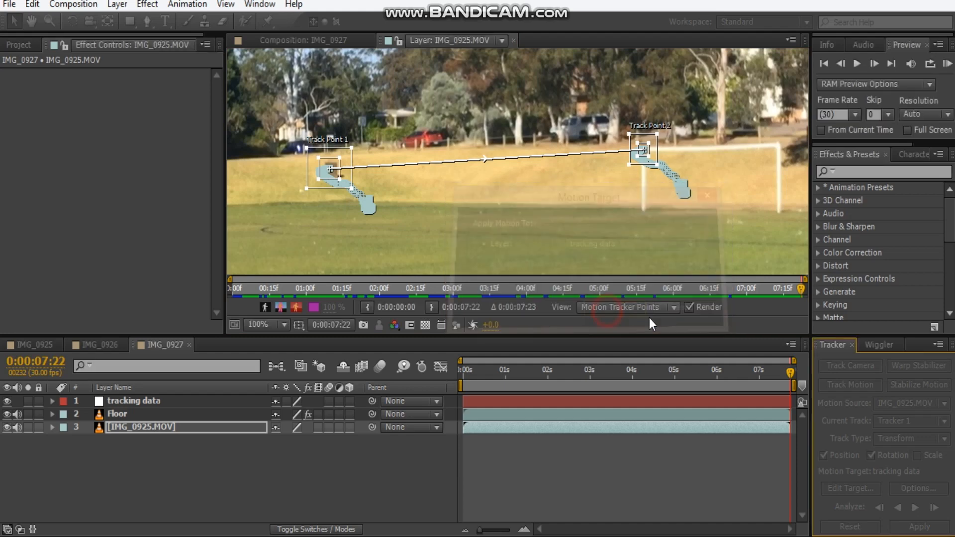
pyautogui.click(918, 528)
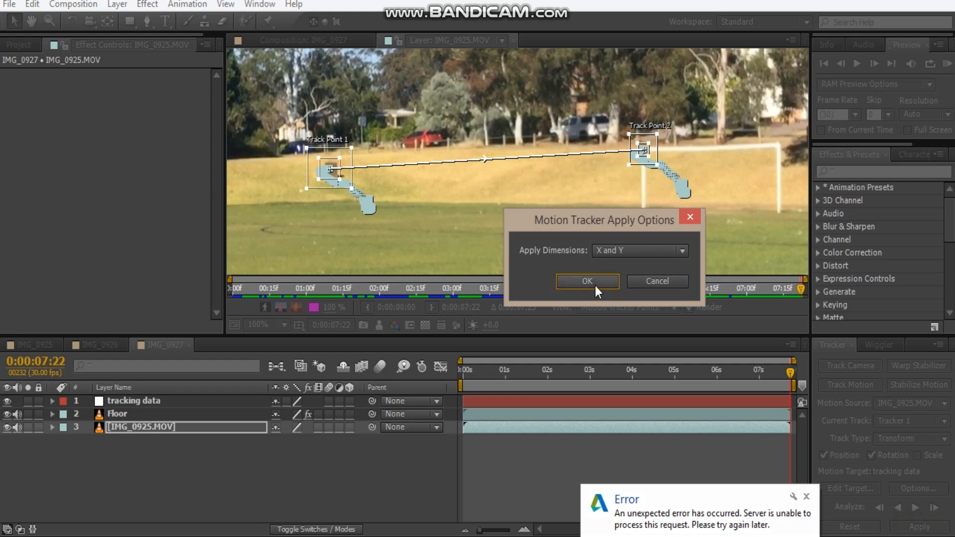
pyautogui.click(588, 281)
pyautogui.click(806, 497)
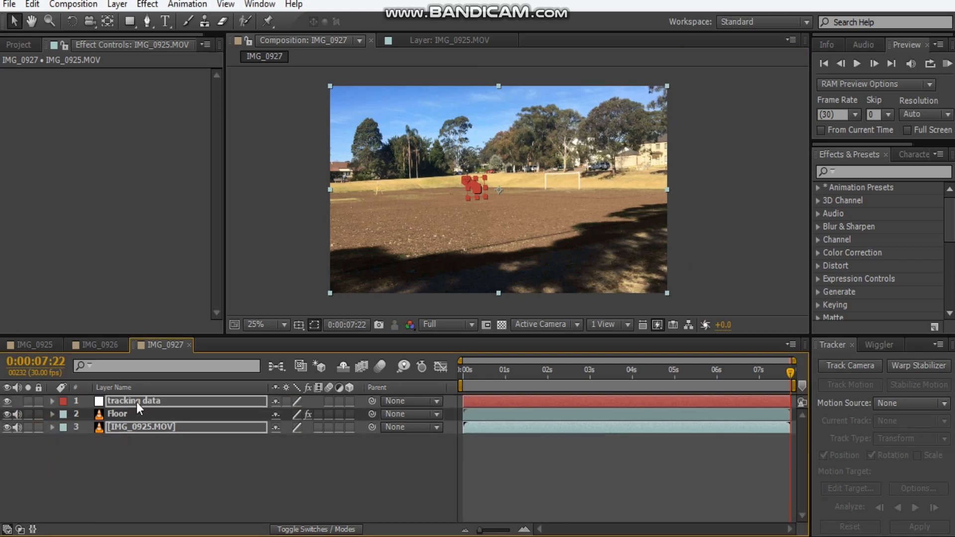
# Check the tracking data null's Position and Rotation keyframes by scrubbing through the clip, returning to the first frame.
pyautogui.click(149, 406)
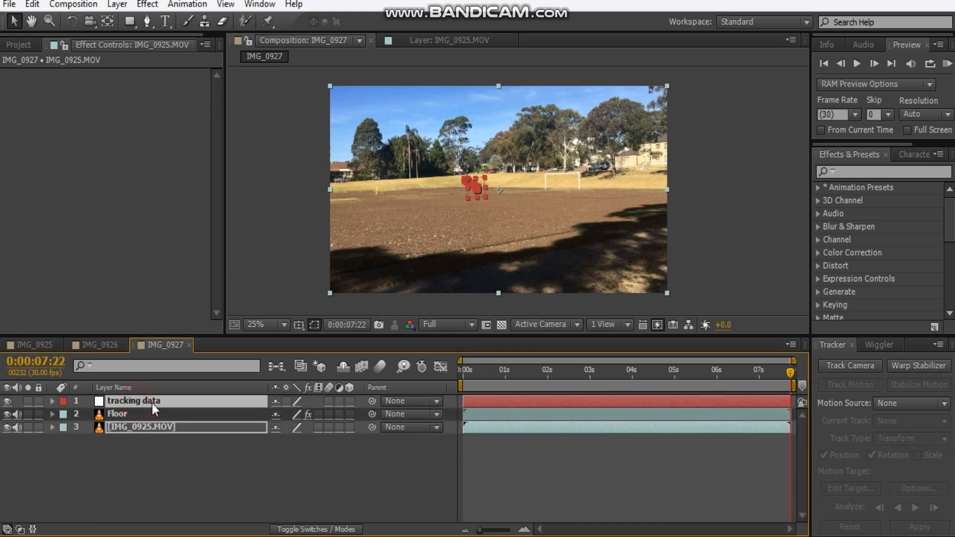
pyautogui.press('u')
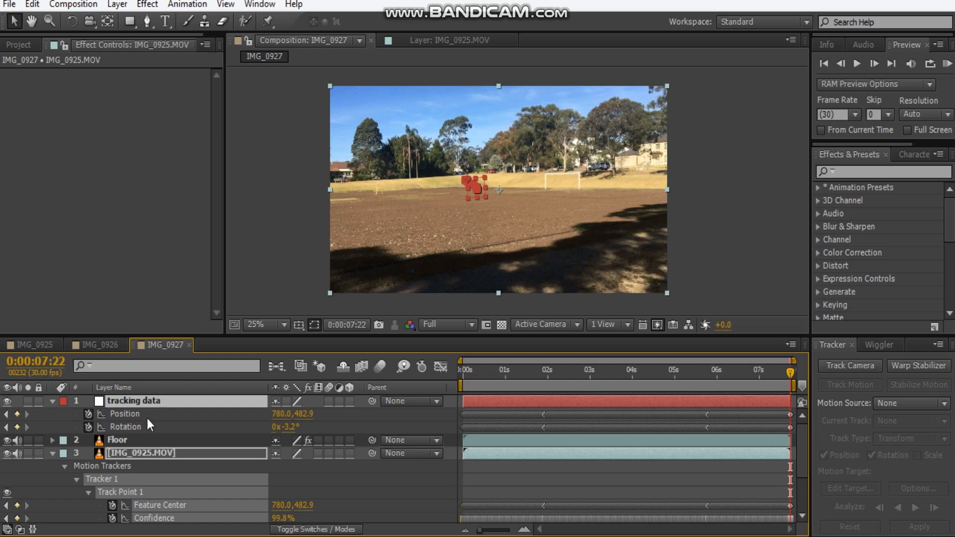
pyautogui.press('u')
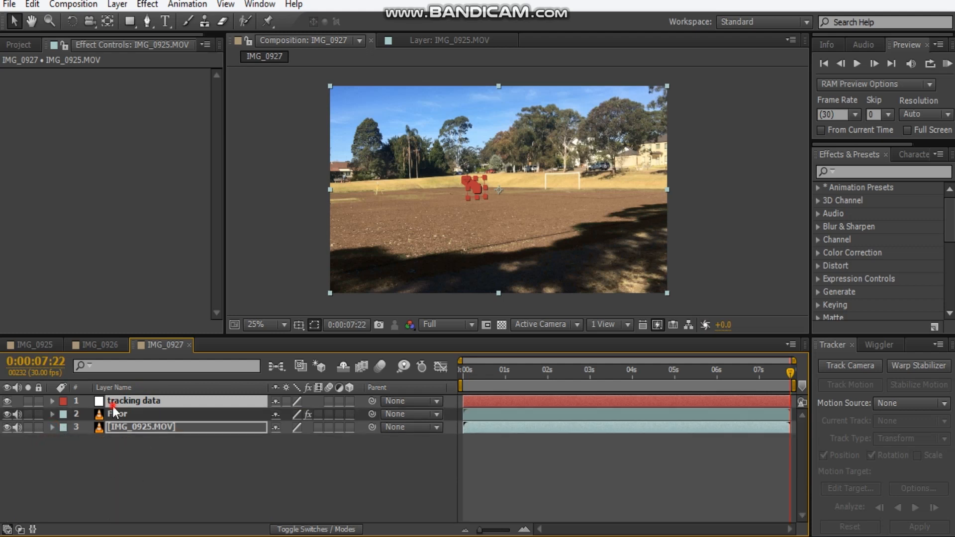
pyautogui.click(160, 469)
pyautogui.click(138, 404)
pyautogui.press('u')
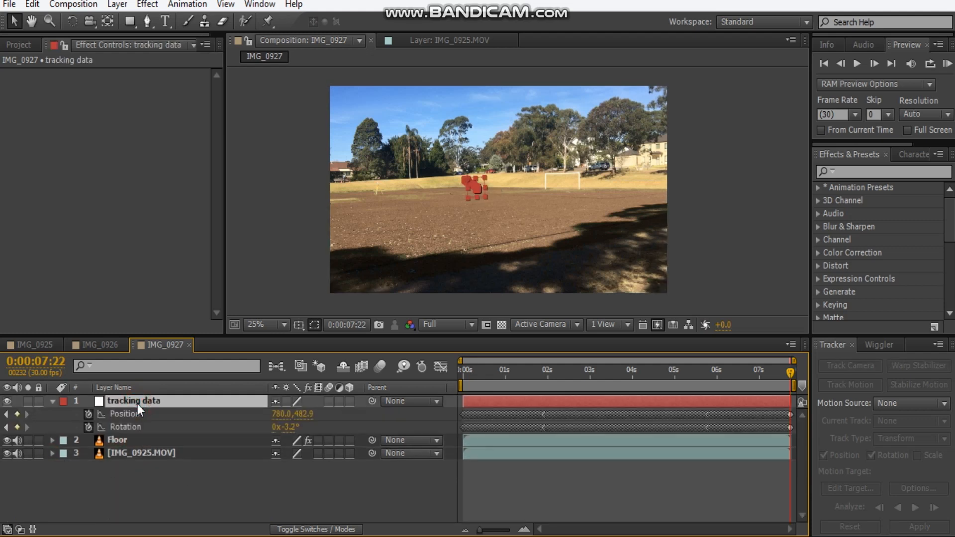
pyautogui.moveTo(537, 374); pyautogui.dragTo(631, 380)
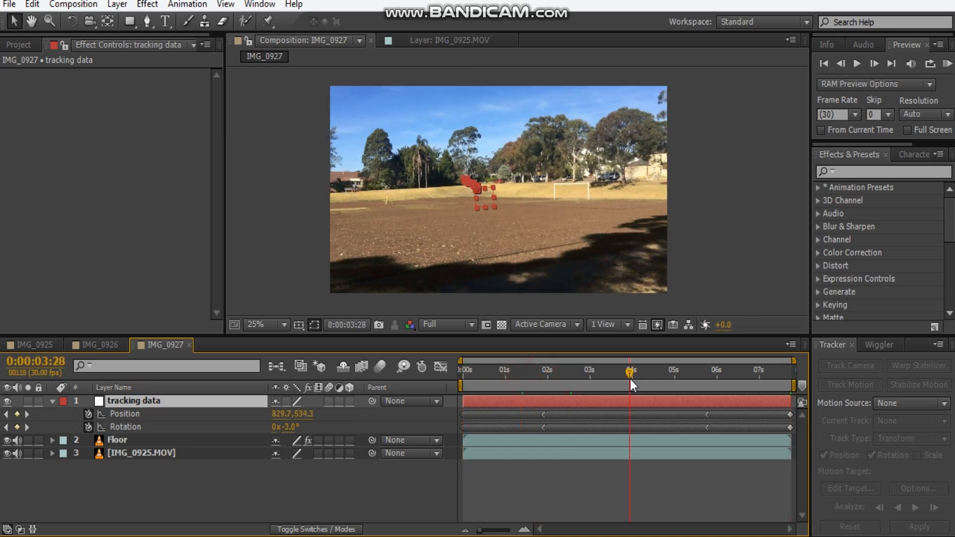
pyautogui.press('Home')
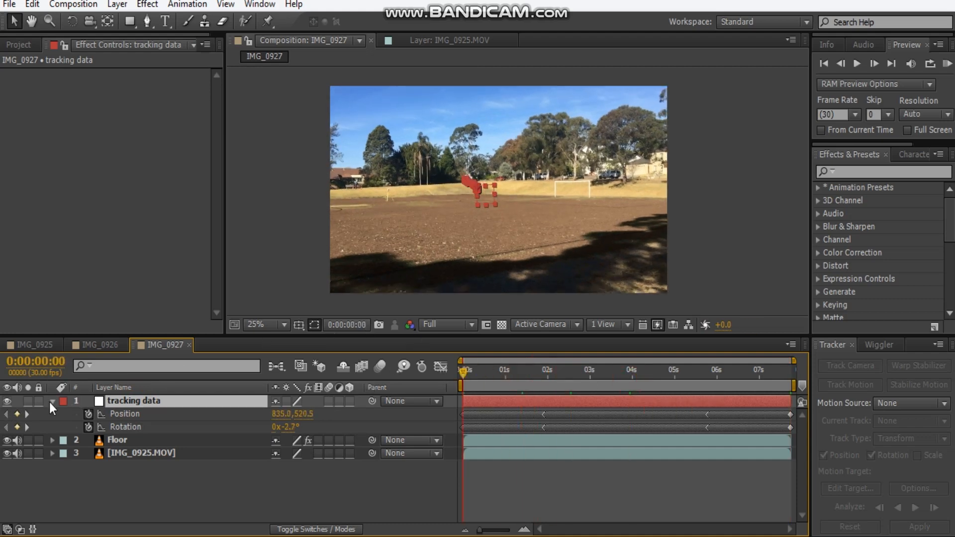
pyautogui.click(51, 404)
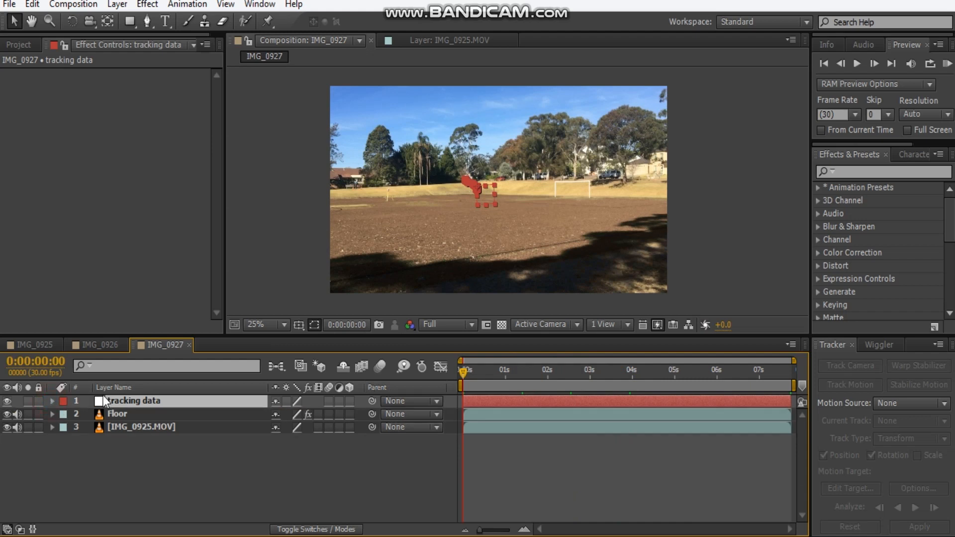
# Add Dirt_Charge_18.mov from the Stock Footage folder to the composition, directly beneath the tracking data layer.
pyautogui.click(20, 46)
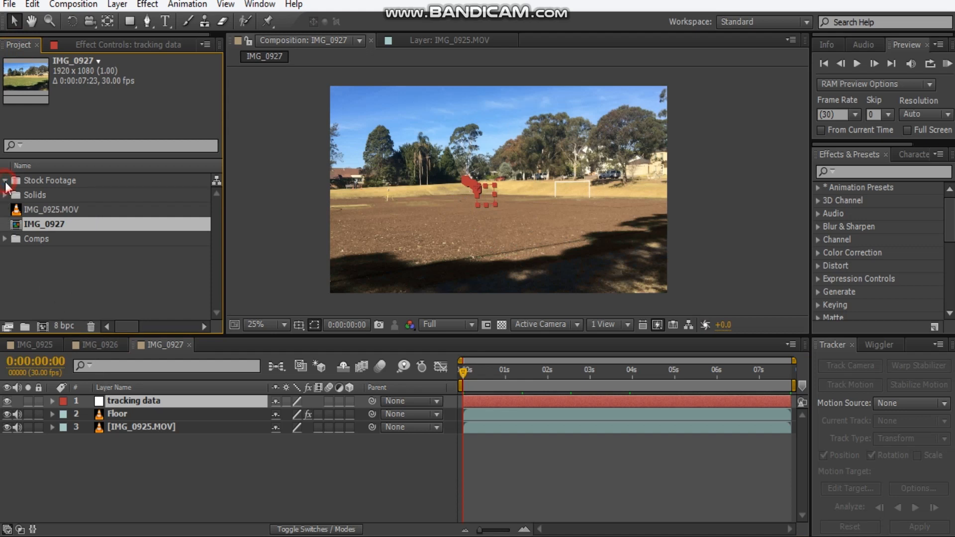
pyautogui.click(5, 181)
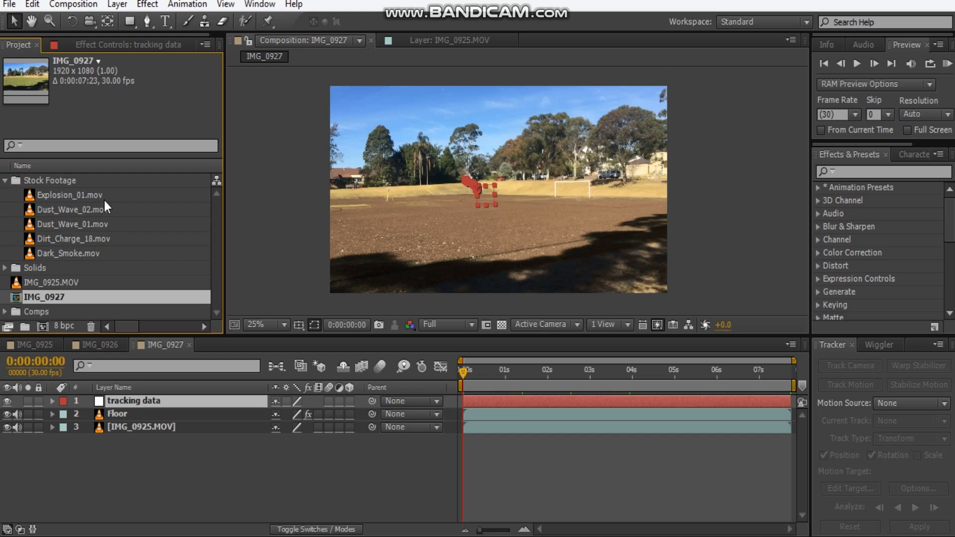
pyautogui.click(69, 239)
pyautogui.moveTo(59, 240); pyautogui.dragTo(232, 383)
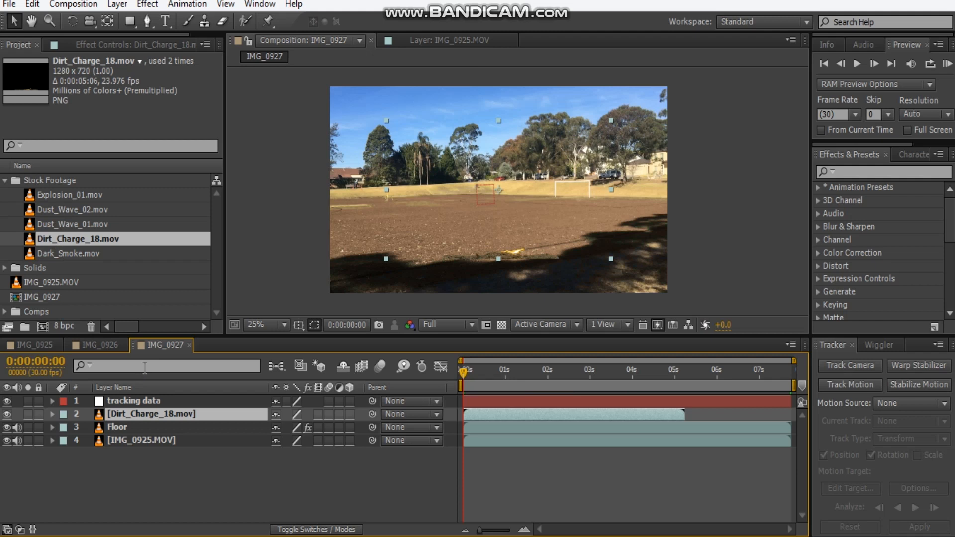
# Shift the Dirt_Charge_18.mov layer to start about half a second in, and move the current time to 0:00:01:06.
pyautogui.moveTo(470, 406); pyautogui.dragTo(491, 416)
pyautogui.moveTo(463, 370); pyautogui.dragTo(479, 372)
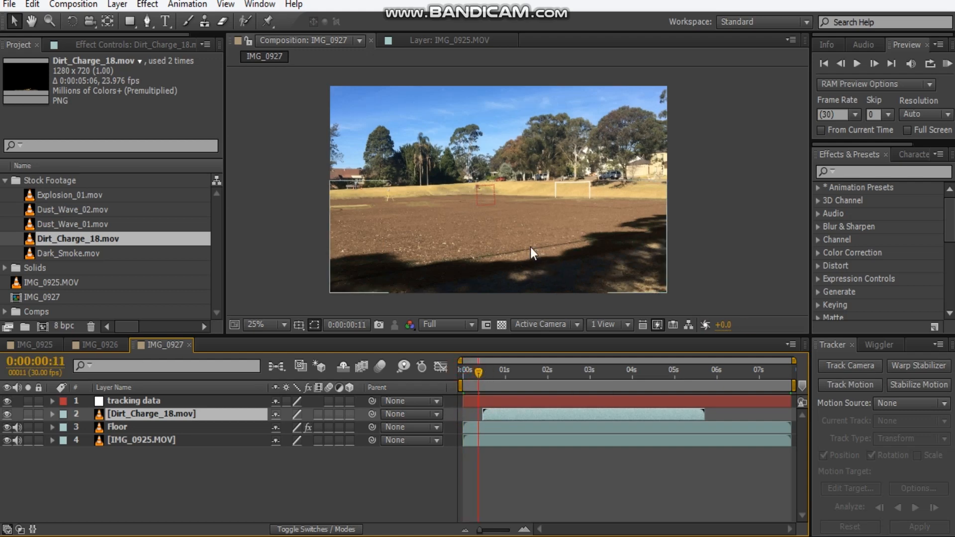
pyautogui.scroll(2, 520, 234)
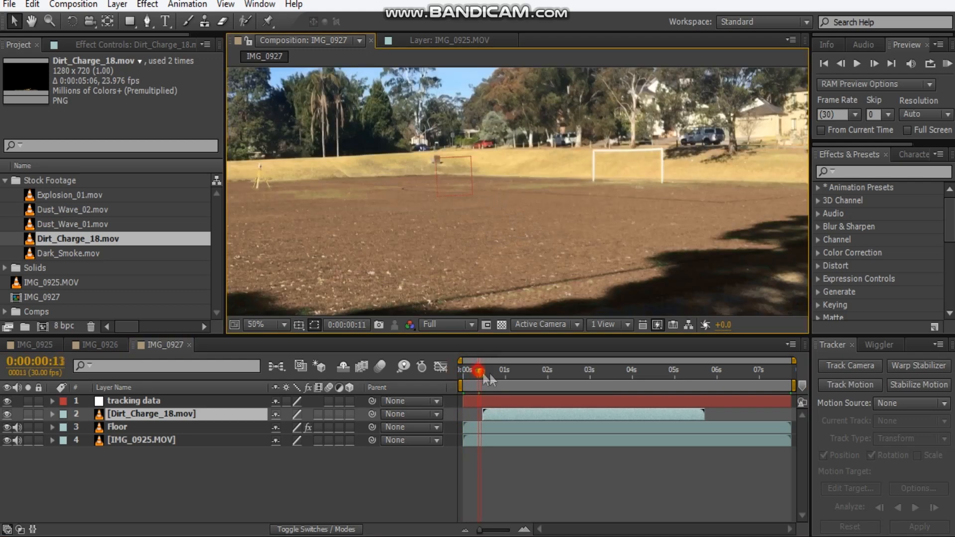
pyautogui.moveTo(493, 376); pyautogui.dragTo(513, 377)
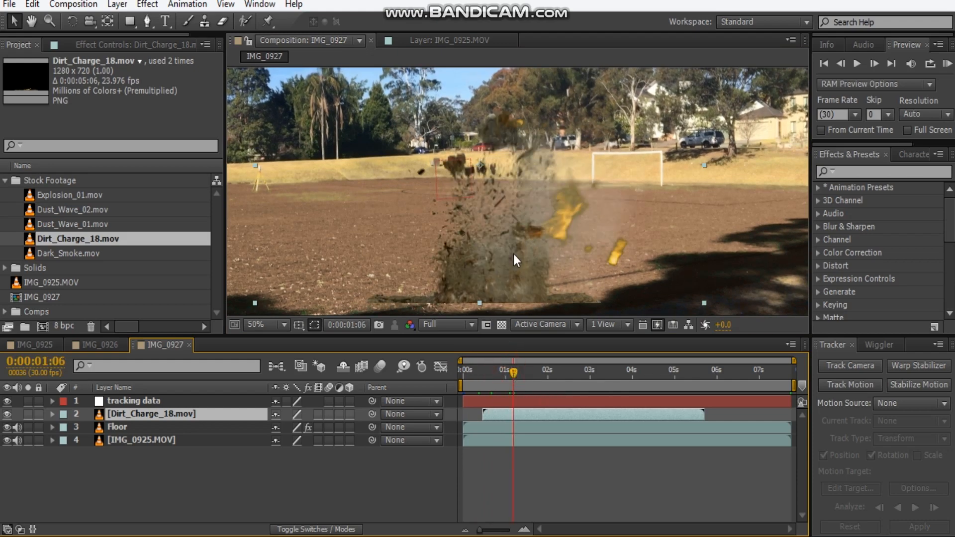
# Draw a wide rectangular mask on the dirt charge layer, covering the strip along and below the blast's base.
pyautogui.scroll(-2, 514, 255)
pyautogui.moveTo(511, 248); pyautogui.dragTo(496, 215)
pyautogui.scroll(2, 493, 211)
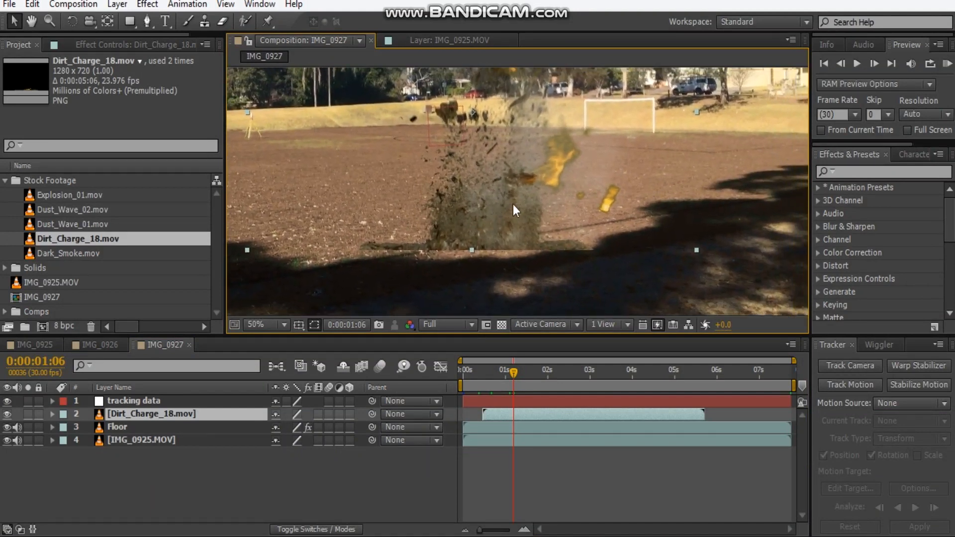
pyautogui.click(130, 21)
pyautogui.moveTo(572, 255); pyautogui.dragTo(566, 208)
pyautogui.moveTo(750, 308); pyautogui.dragTo(228, 202)
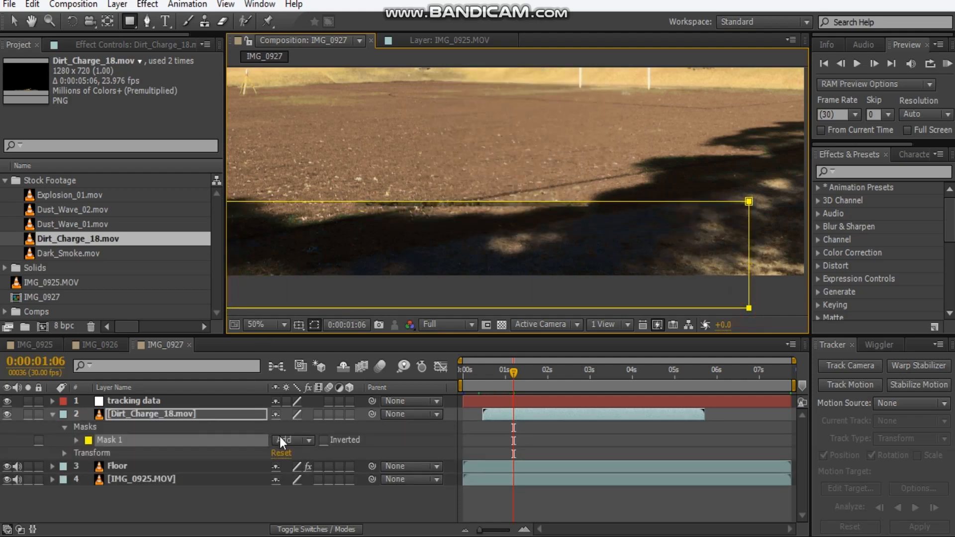
# Set the dirt charge's mask to Subtract and its feather to 24 pixels.
pyautogui.click(280, 438)
pyautogui.click(302, 373)
pyautogui.click(294, 439)
pyautogui.click(298, 354)
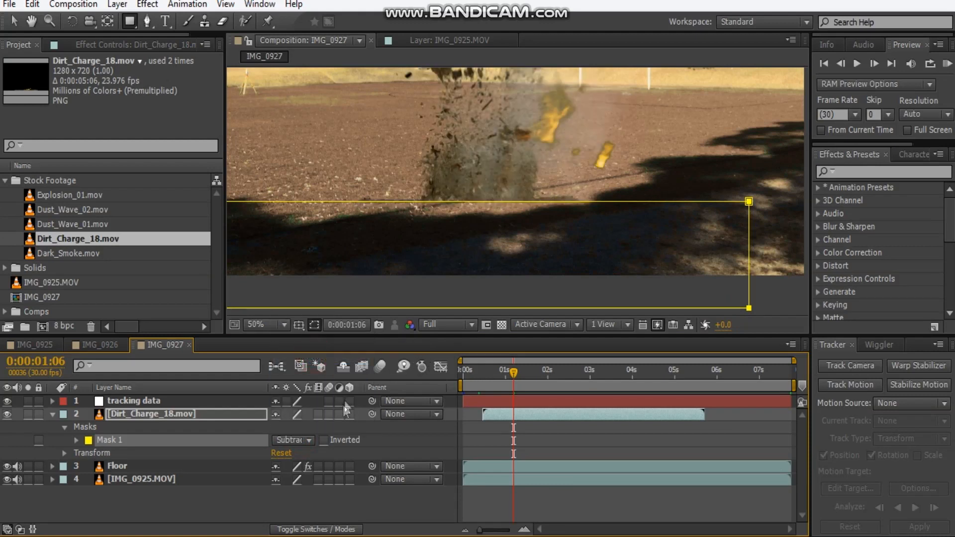
pyautogui.press('f')
pyautogui.moveTo(305, 439); pyautogui.dragTo(315, 441)
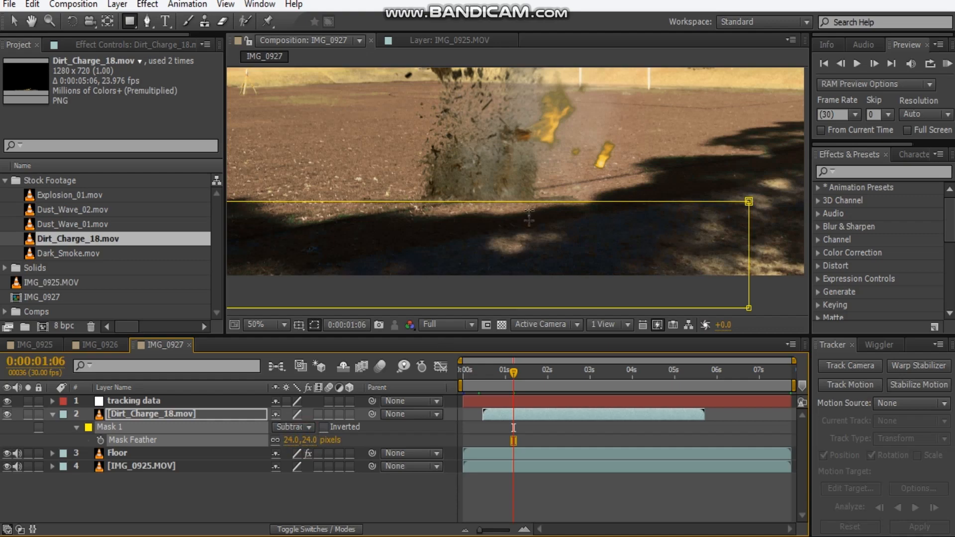
# Enlarge the Dirt_Charge_18.mov layer and reposition it so the blast's base sits on the dirt field.
pyautogui.scroll(-2, 529, 224)
pyautogui.moveTo(506, 188); pyautogui.dragTo(506, 241)
pyautogui.click(13, 21)
pyautogui.scroll(2, 548, 202)
pyautogui.moveTo(477, 281); pyautogui.dragTo(496, 203)
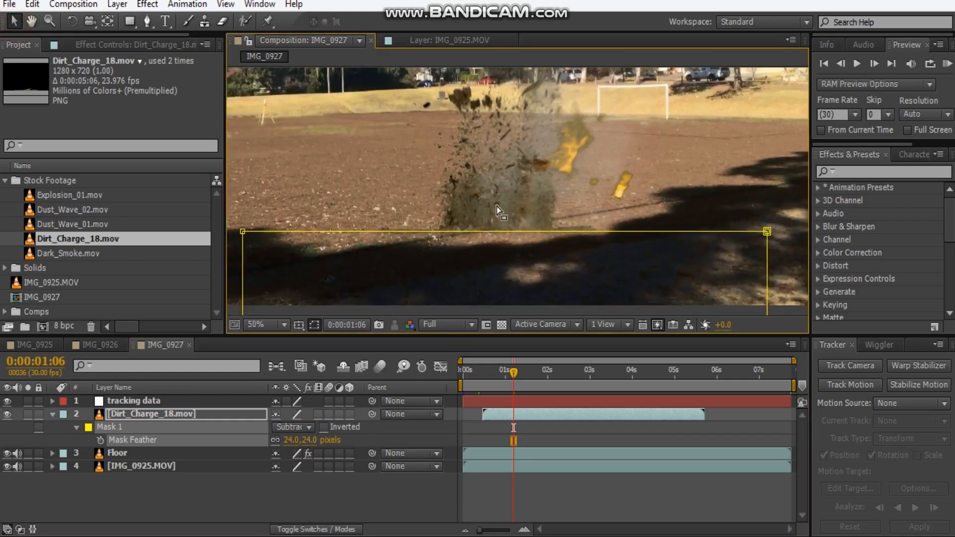
pyautogui.click(162, 413)
pyautogui.scroll(-2, 464, 214)
pyautogui.moveTo(487, 166)
pyautogui.mouseDown()
pyautogui.moveTo(481, 153)
pyautogui.moveTo(494, 169)
pyautogui.mouseUp()
pyautogui.moveTo(512, 190); pyautogui.dragTo(512, 246)
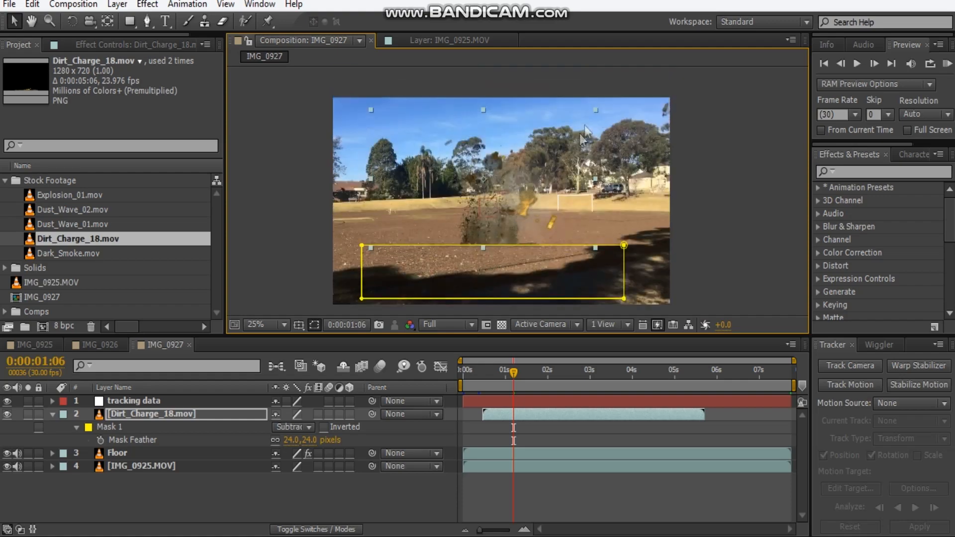
pyautogui.moveTo(595, 109); pyautogui.dragTo(641, 80)
pyautogui.moveTo(522, 239); pyautogui.dragTo(521, 216)
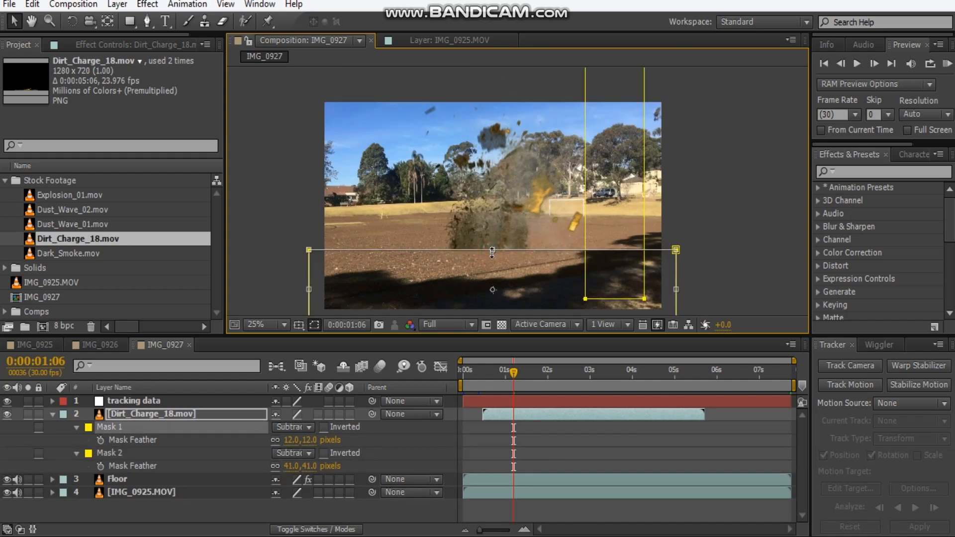
# Lower the upper edge of the dirt charge's Mask 1 slightly along the base of the blast.
pyautogui.scroll(3, 493, 252)
pyautogui.moveTo(493, 272); pyautogui.dragTo(555, 77)
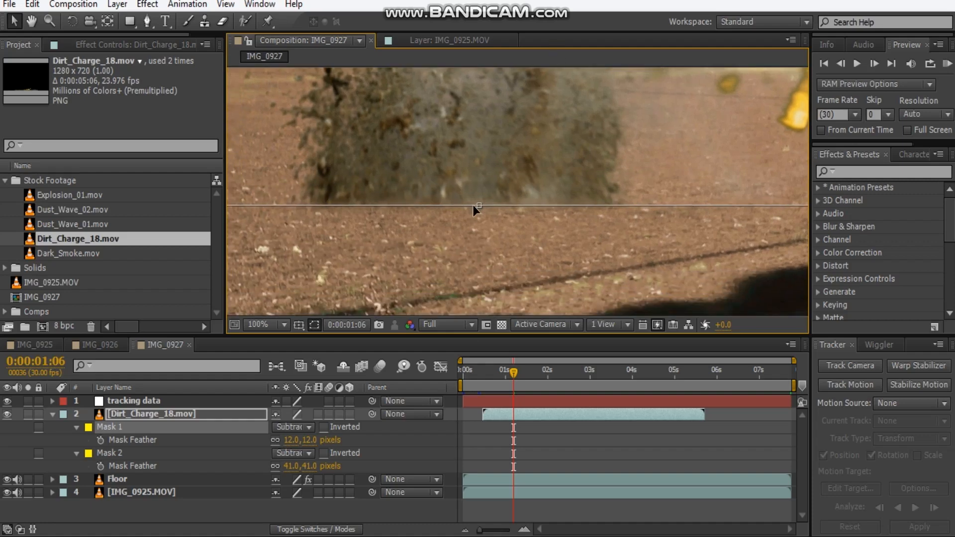
pyautogui.moveTo(479, 205); pyautogui.dragTo(479, 211)
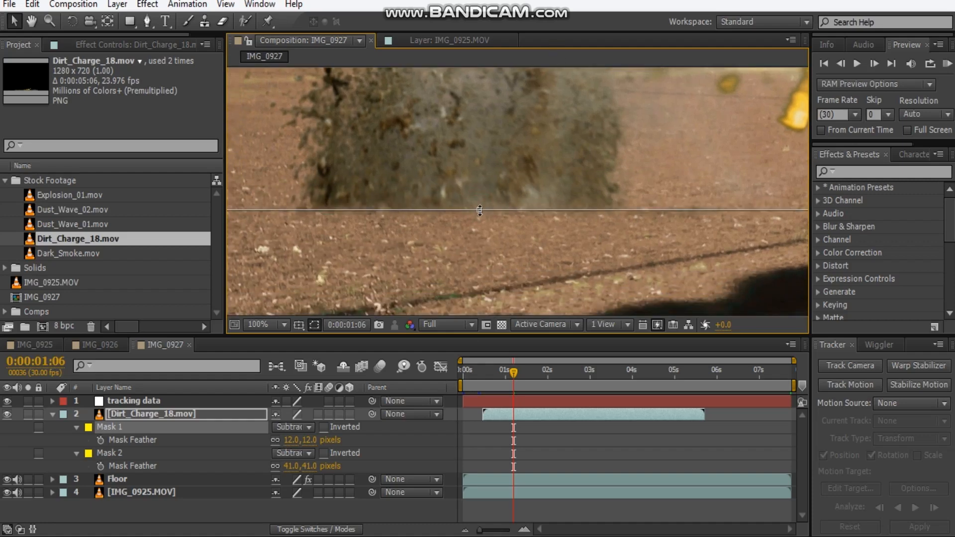
pyautogui.scroll(-4, 472, 214)
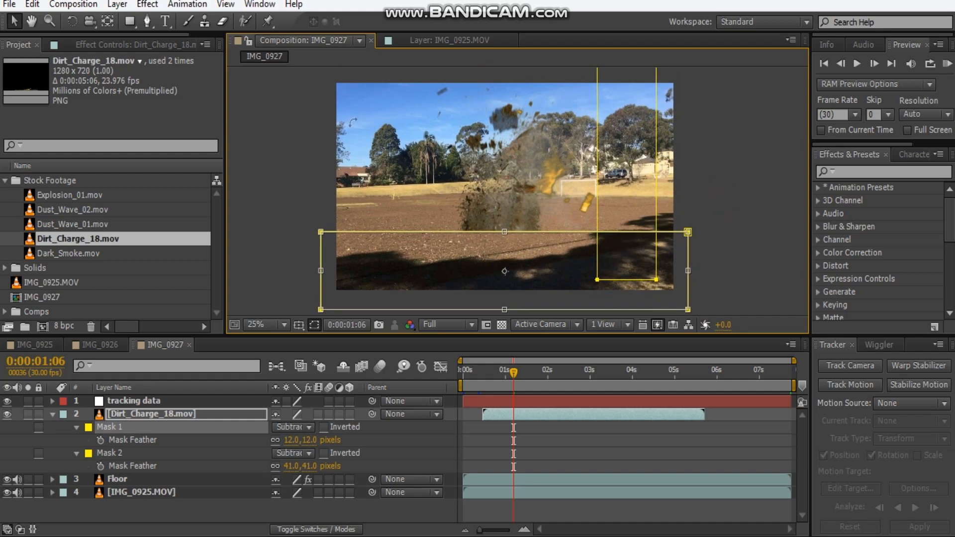
# Add a Curves effect to the Dirt_Charge_18.mov layer and raise the RGB midtones slightly.
pyautogui.click(160, 44)
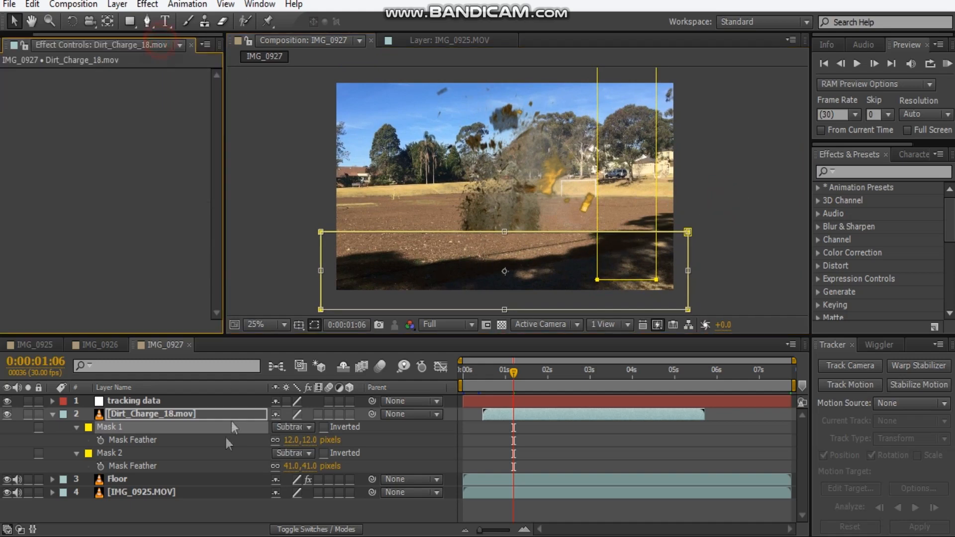
pyautogui.click(56, 417)
pyautogui.click(130, 414)
pyautogui.rightClick(65, 211)
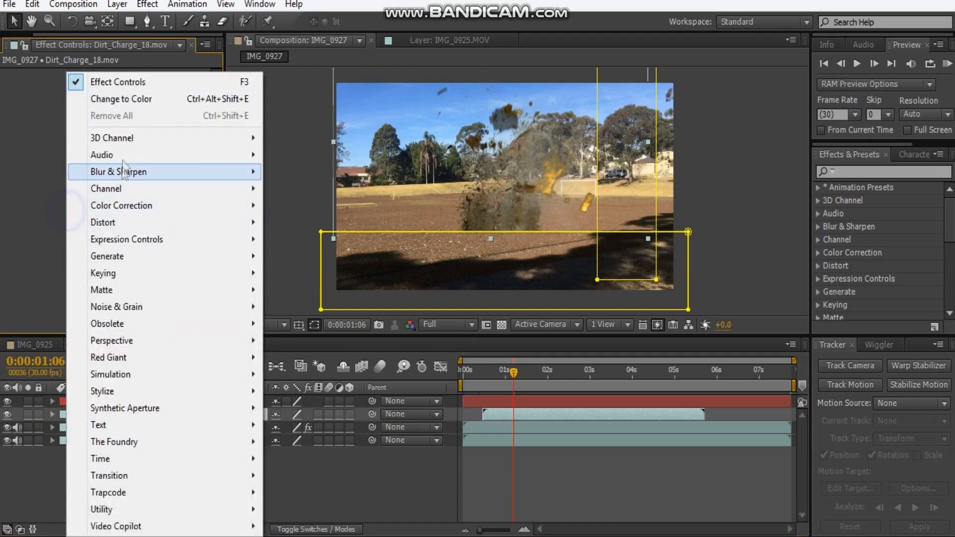
pyautogui.click(120, 206)
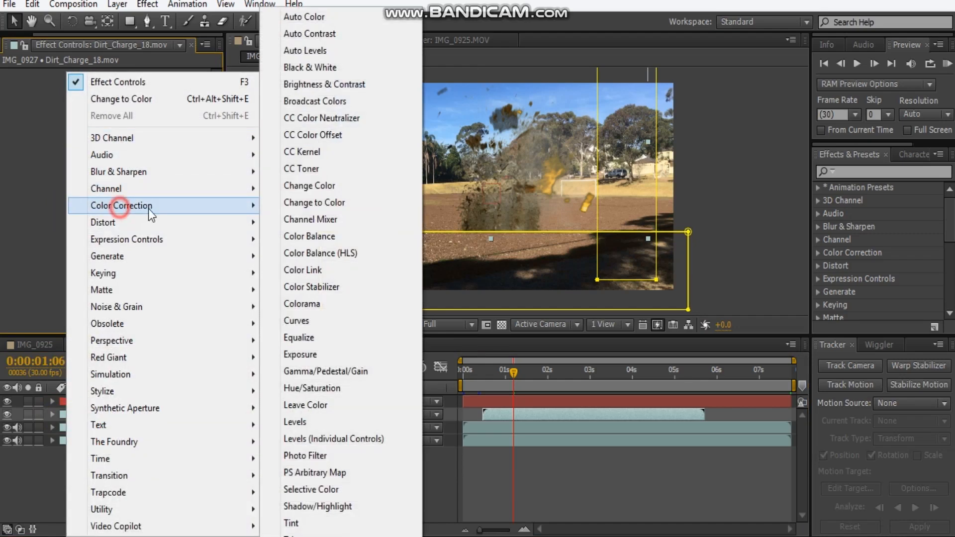
pyautogui.click(296, 321)
pyautogui.moveTo(86, 197); pyautogui.dragTo(86, 189)
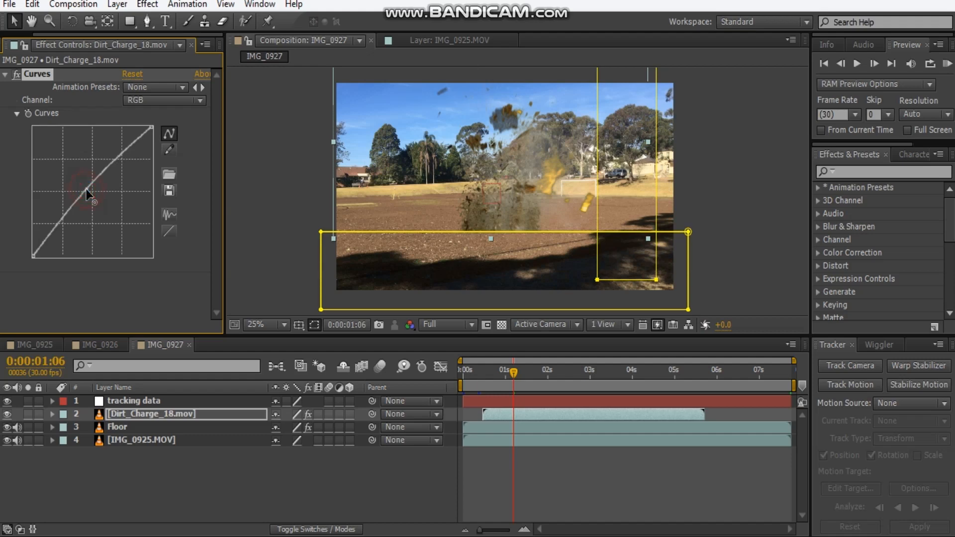
pyautogui.moveTo(87, 193); pyautogui.dragTo(88, 198)
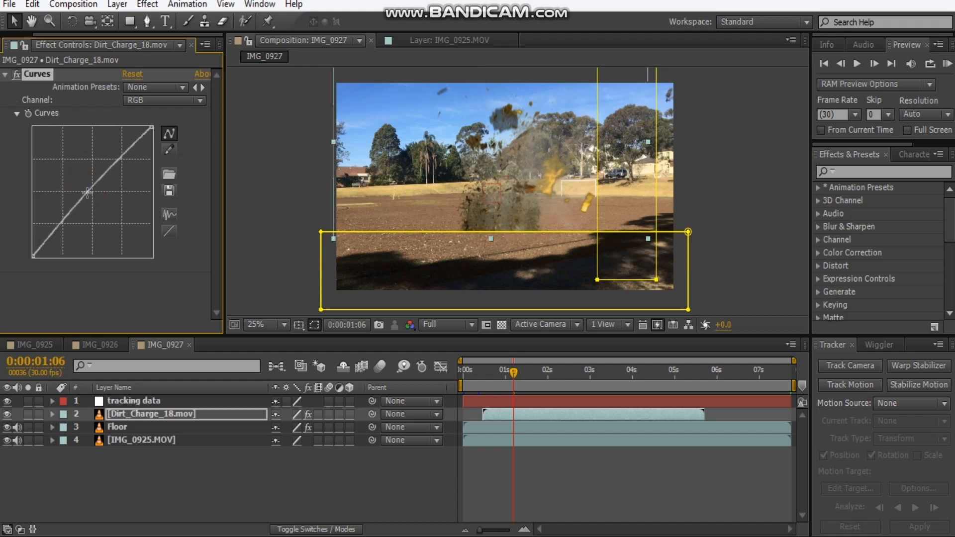
pyautogui.click(5, 75)
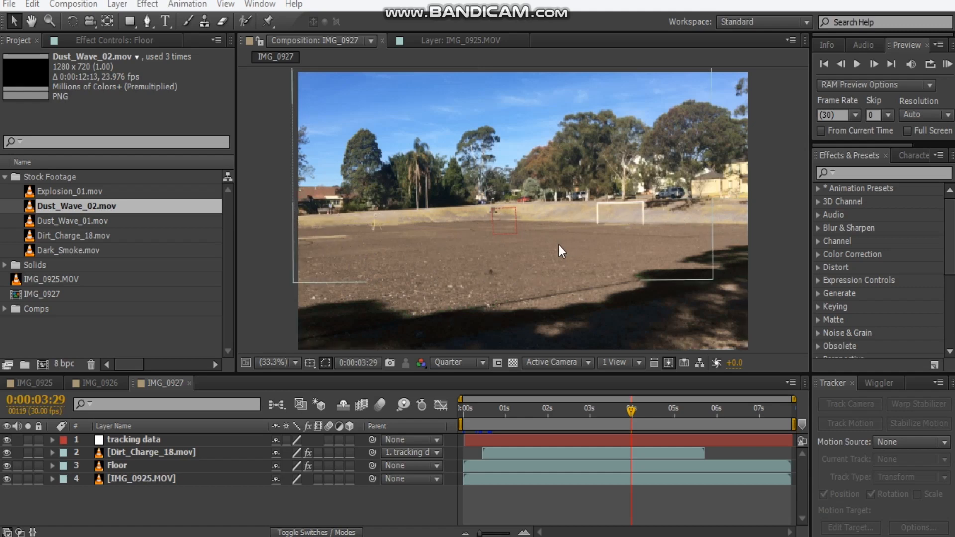
# Add Explosion_01.mov directly beneath the tracking data layer, starting just after the dirt charge, and move the current time to 0:00:00:28.
pyautogui.moveTo(75, 192); pyautogui.dragTo(154, 448)
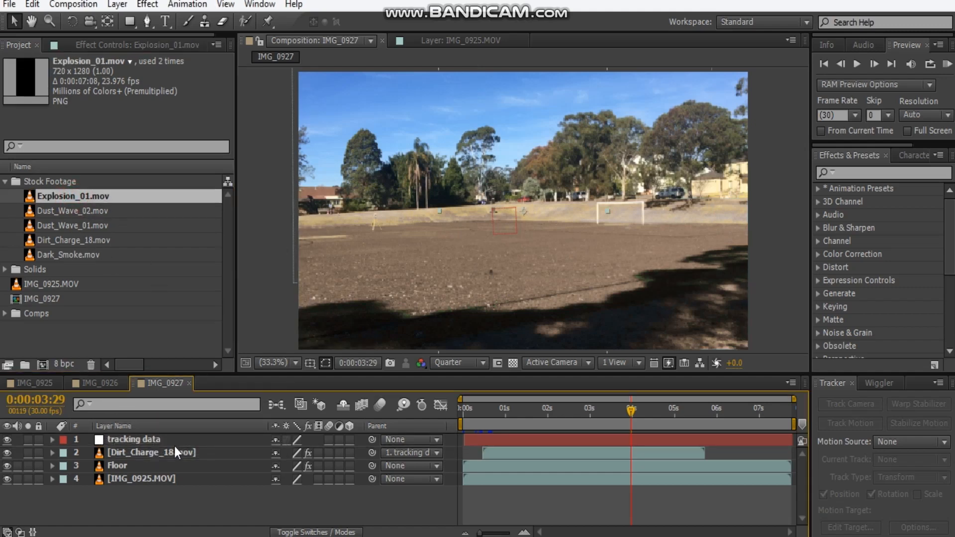
pyautogui.moveTo(494, 442)
pyautogui.mouseDown()
pyautogui.moveTo(510, 446)
pyautogui.moveTo(497, 440)
pyautogui.moveTo(504, 453)
pyautogui.mouseUp()
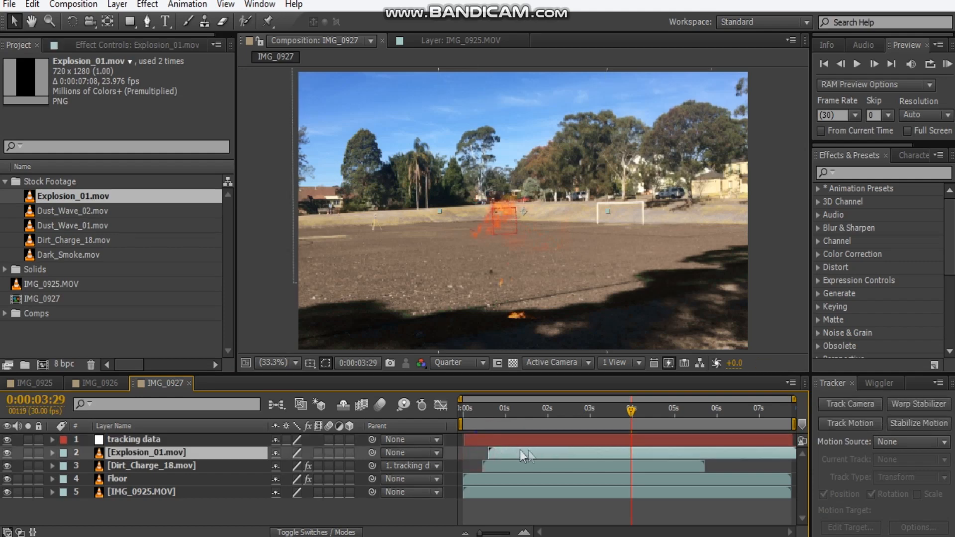
pyautogui.click(500, 414)
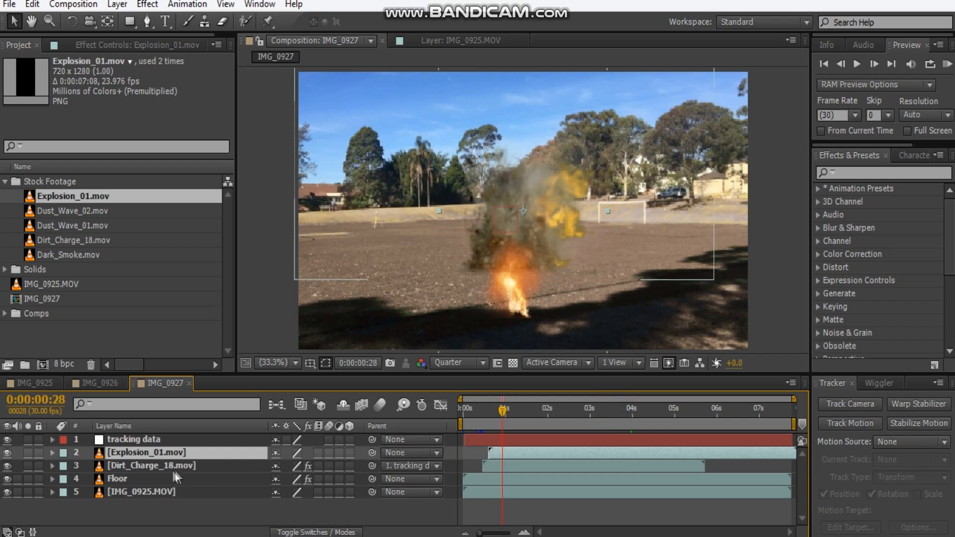
# Time-stretch the Explosion_01.mov layer with a stretch factor of 75, holding its in-point in place.
pyautogui.rightClick(167, 454)
pyautogui.moveTo(221, 129)
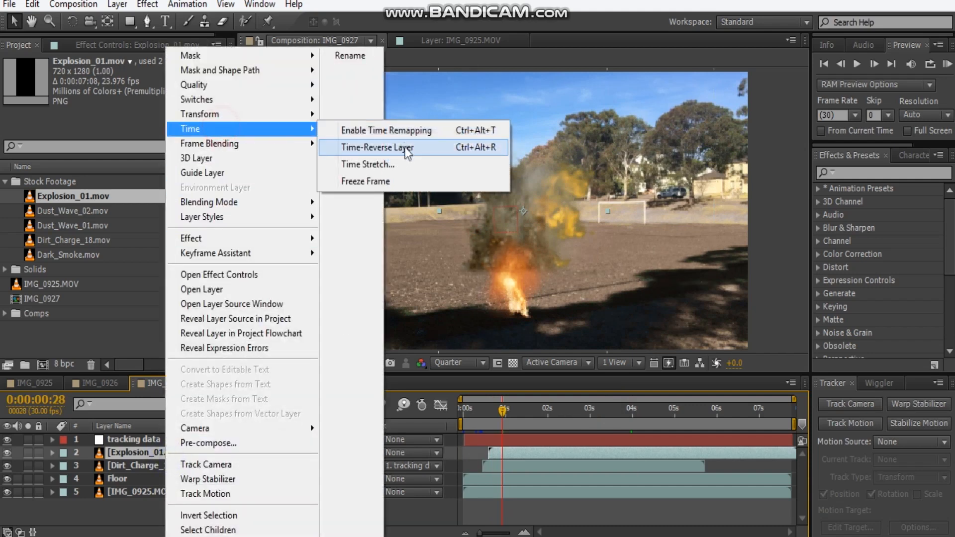
pyautogui.click(401, 164)
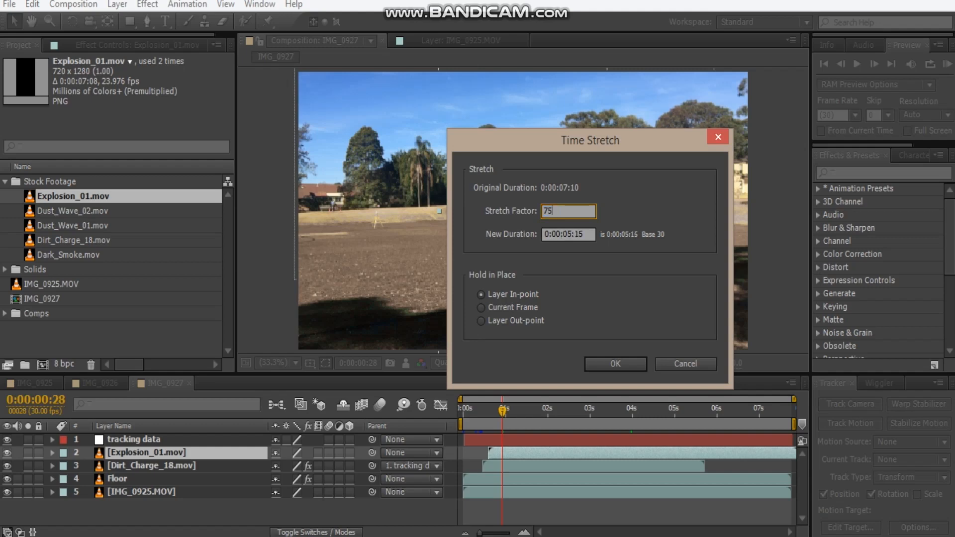
pyautogui.press('Return')
# Shift the Explosion_01.mov layer to start just before the one-second mark, previewing its timing against the dirt charge.
pyautogui.moveTo(535, 453); pyautogui.dragTo(546, 455)
pyautogui.moveTo(500, 417); pyautogui.dragTo(490, 415)
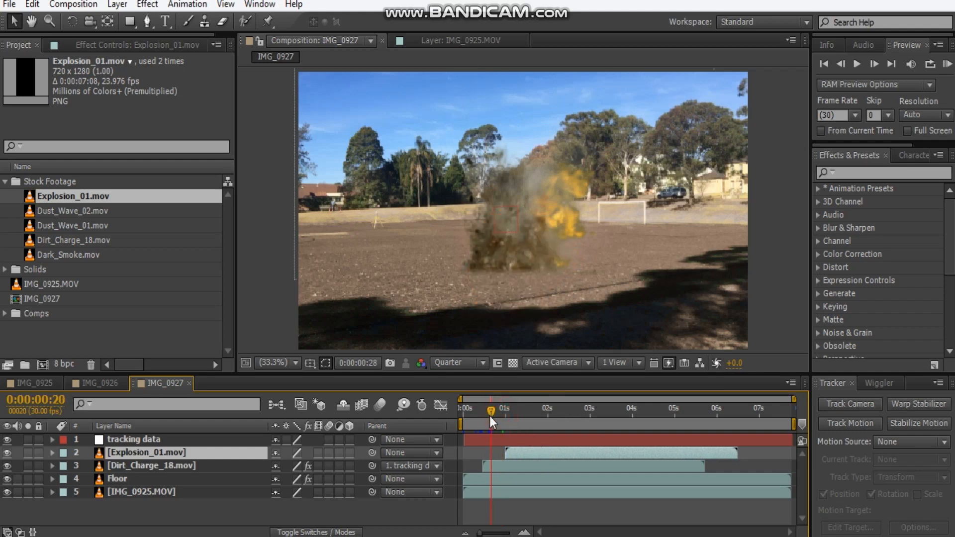
pyautogui.press('space')
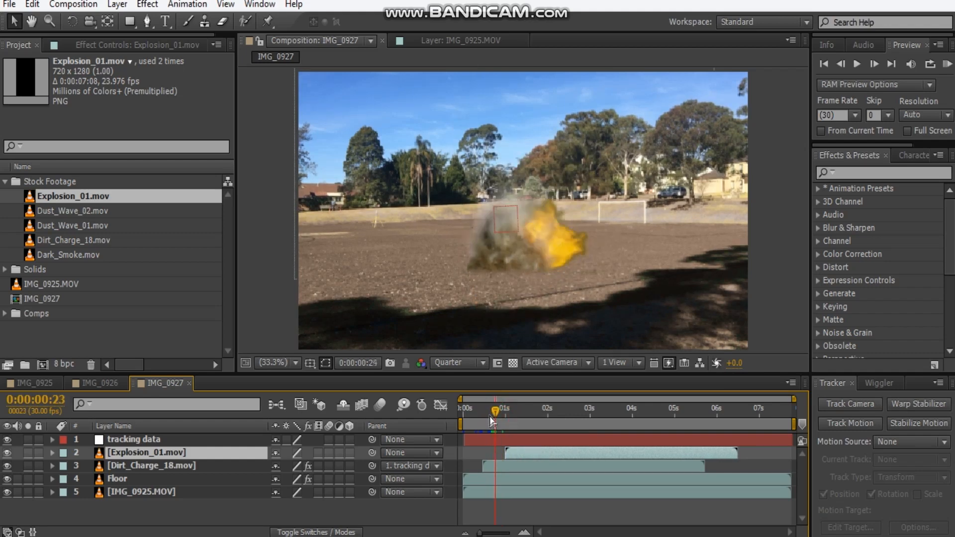
pyautogui.click(518, 459)
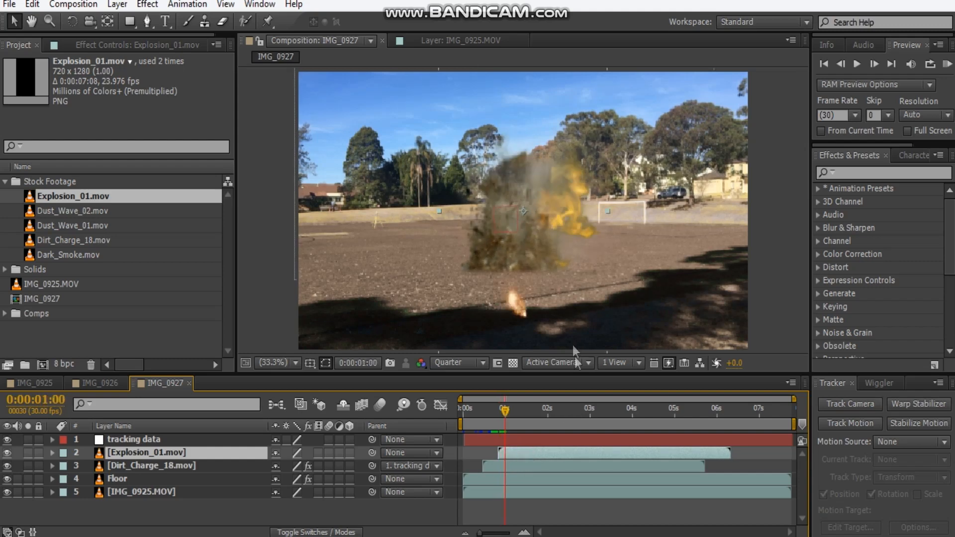
# Move the explosion up onto the dirt charge's base and scale it up, checking its size at 0:00:01:28.
pyautogui.moveTo(544, 299); pyautogui.dragTo(541, 237)
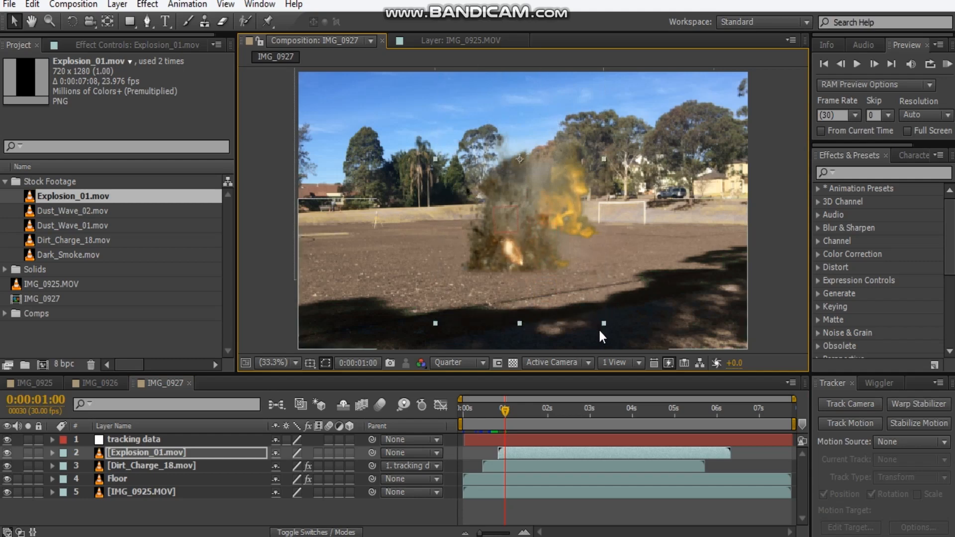
pyautogui.moveTo(603, 323); pyautogui.dragTo(527, 284)
pyautogui.click(545, 413)
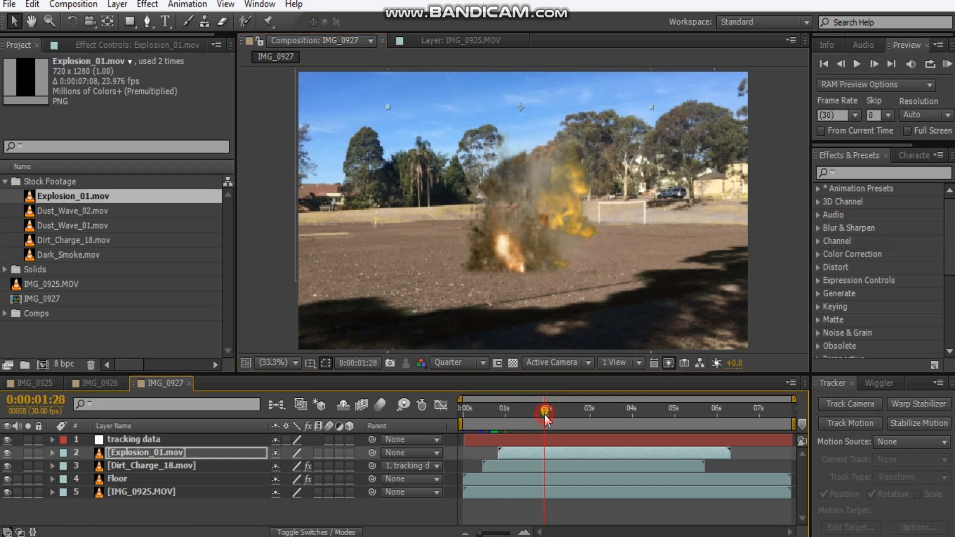
pyautogui.scroll(2, 563, 224)
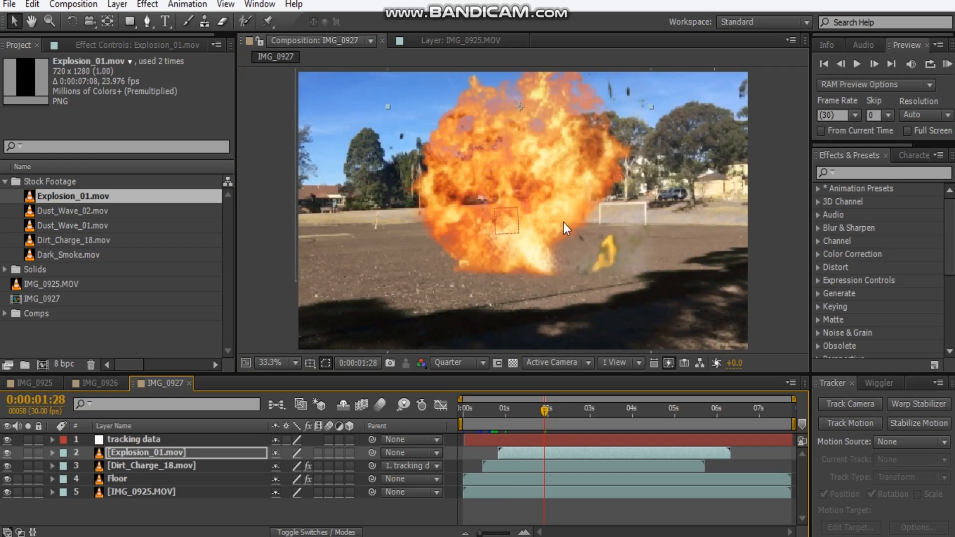
pyautogui.scroll(-2, 557, 226)
pyautogui.moveTo(588, 287); pyautogui.dragTo(619, 323)
pyautogui.moveTo(534, 280); pyautogui.dragTo(531, 247)
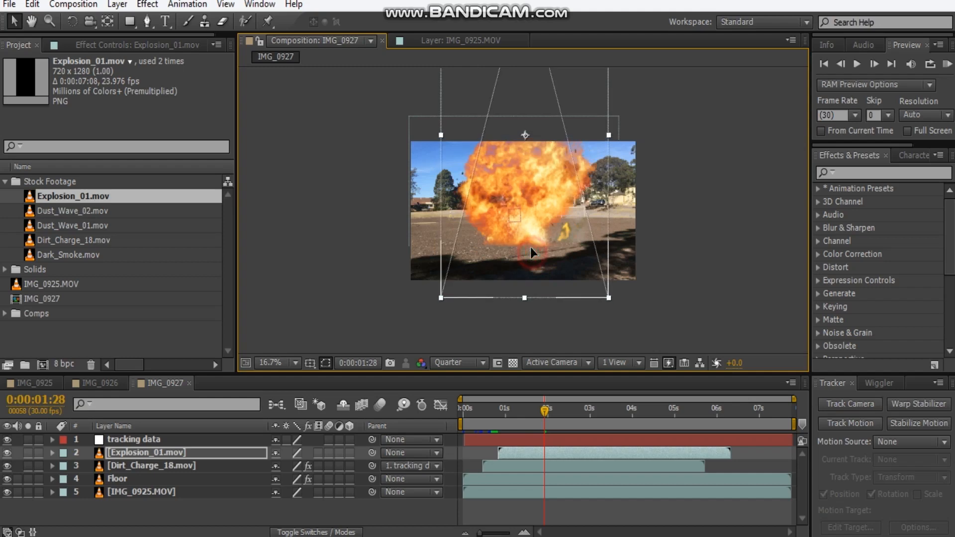
# Preview the explosion up to 0:00:01:13 and nudge its layer slightly to the right.
pyautogui.click(501, 420)
pyautogui.press('space')
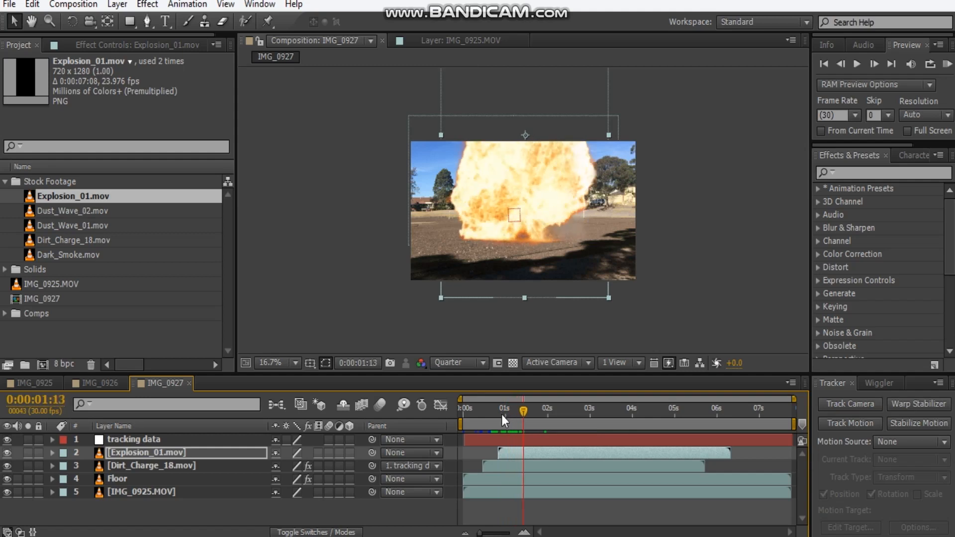
pyautogui.hotkey('shift', 'Right')
pyautogui.hotkey('shift', 'Right')
pyautogui.hotkey('shift', 'Right')
pyautogui.hotkey('shift', 'Right')
pyautogui.hotkey('shift', 'Right')
pyautogui.hotkey('shift', 'Right')
pyautogui.hotkey('shift', 'Right')
pyautogui.hotkey('shift', 'Right')
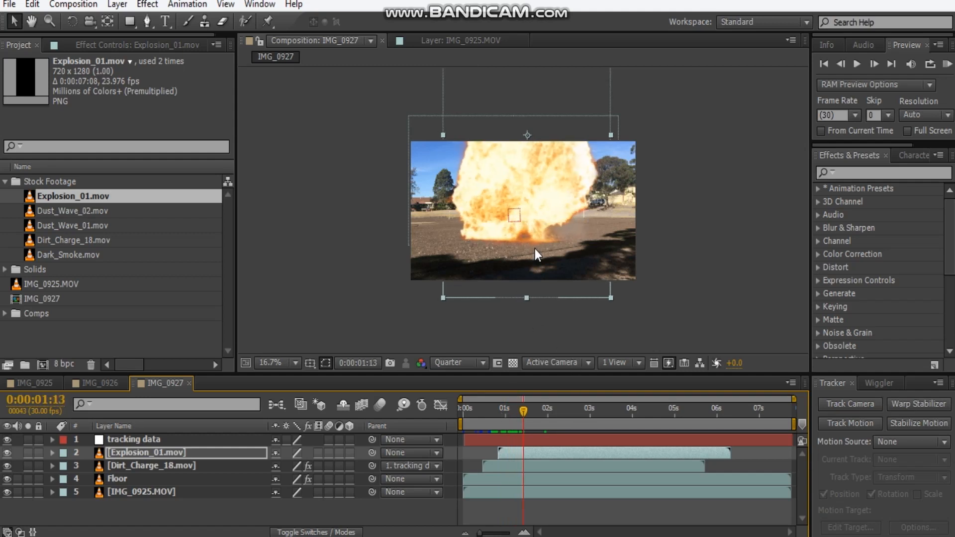
# Draw a wide rectangular mask along and below the explosion's base, with a 49-pixel feather and Subtract mode.
pyautogui.click(129, 21)
pyautogui.moveTo(667, 324)
pyautogui.mouseDown()
pyautogui.moveTo(486, 258)
pyautogui.moveTo(367, 234)
pyautogui.mouseUp()
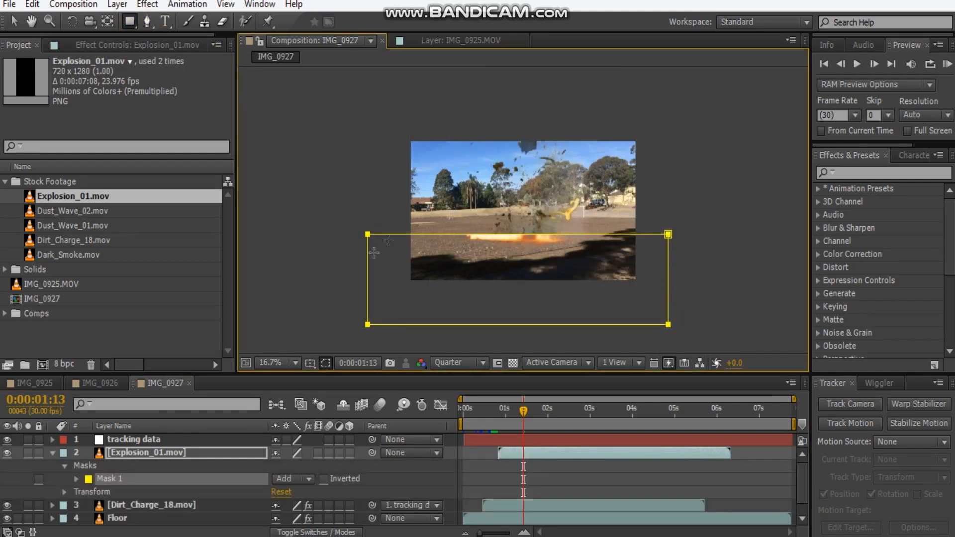
pyautogui.press('f')
pyautogui.moveTo(293, 479); pyautogui.dragTo(329, 486)
pyautogui.click(282, 468)
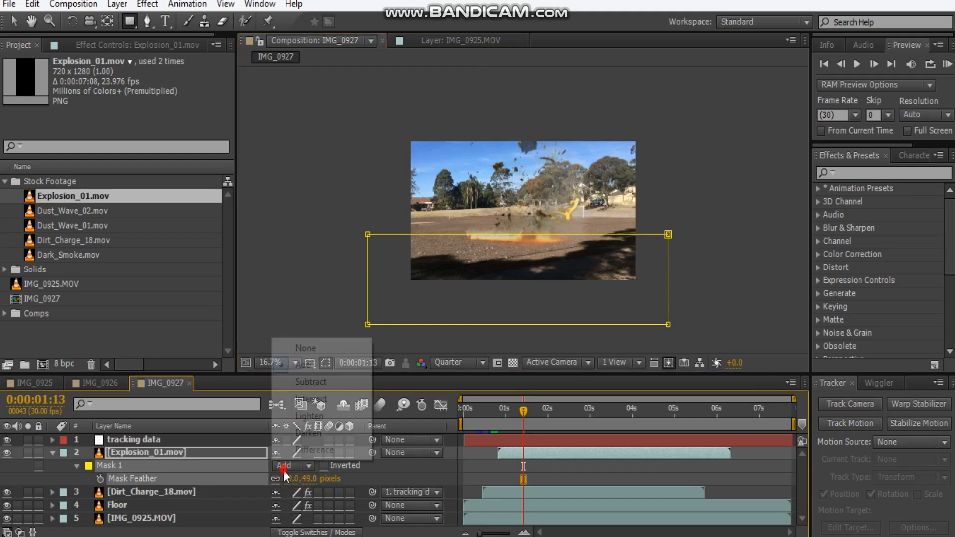
pyautogui.click(324, 382)
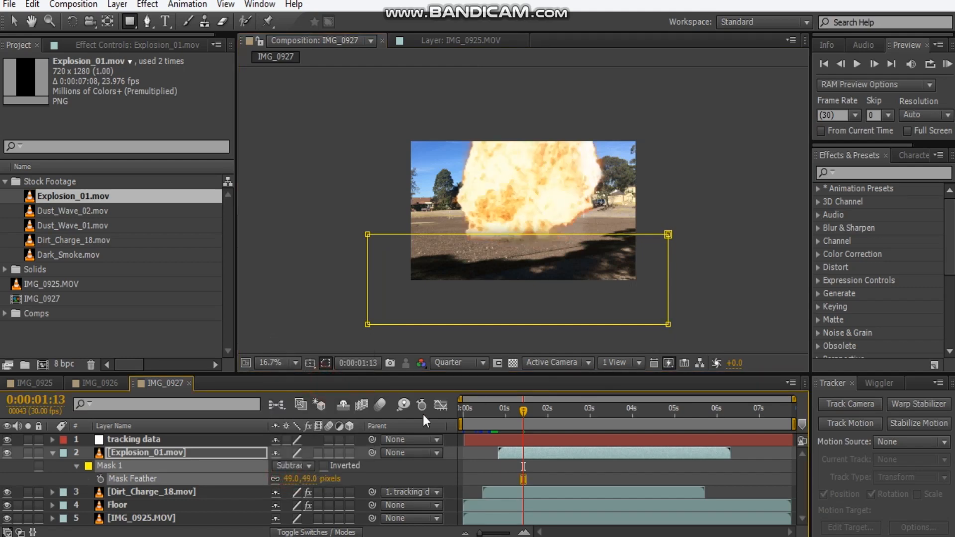
# Set the explosion mask's feather to 20 pixels and move the explosion layer slightly down and to the right.
pyautogui.click(294, 480)
pyautogui.write('20')
pyautogui.press('Return')
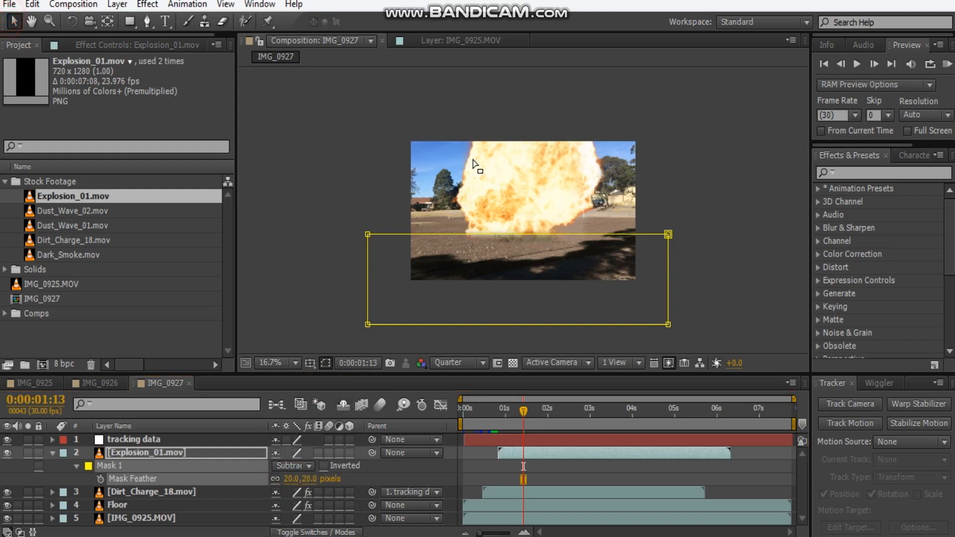
pyautogui.click(746, 247)
pyautogui.click(547, 186)
pyautogui.moveTo(547, 186); pyautogui.dragTo(556, 192)
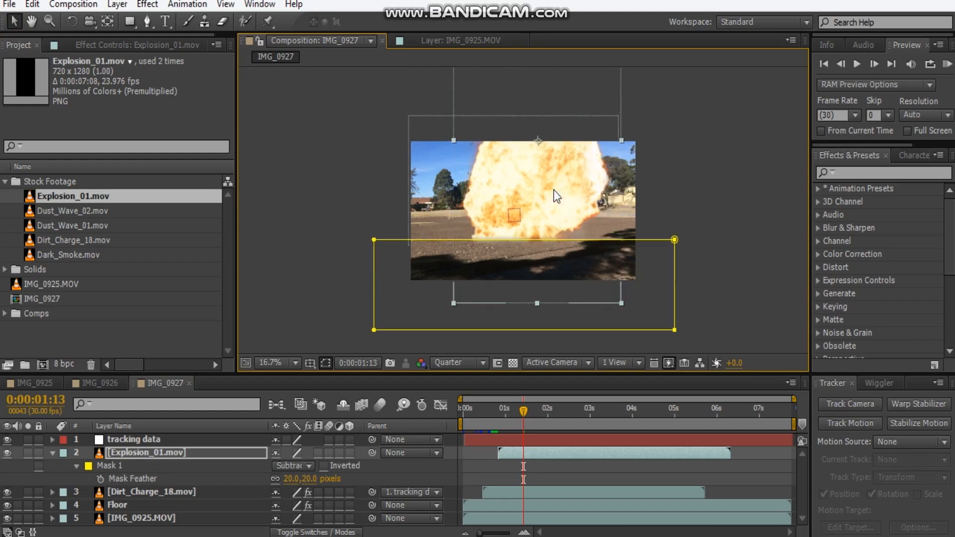
# Set the explosion mask's feather to 10 pixels and hide the mask outlines in the composition view.
pyautogui.click(309, 478)
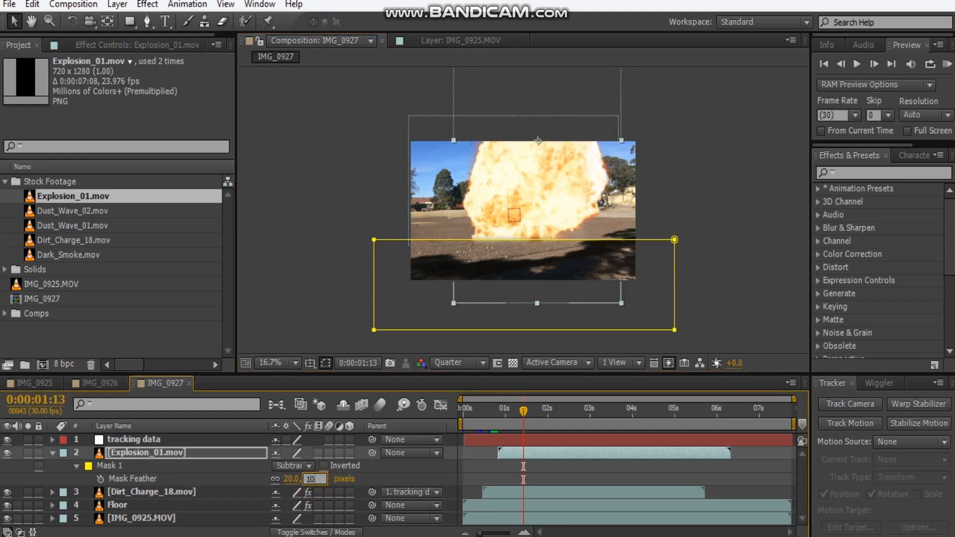
pyautogui.press('Return')
pyautogui.click(325, 363)
pyautogui.press('.')
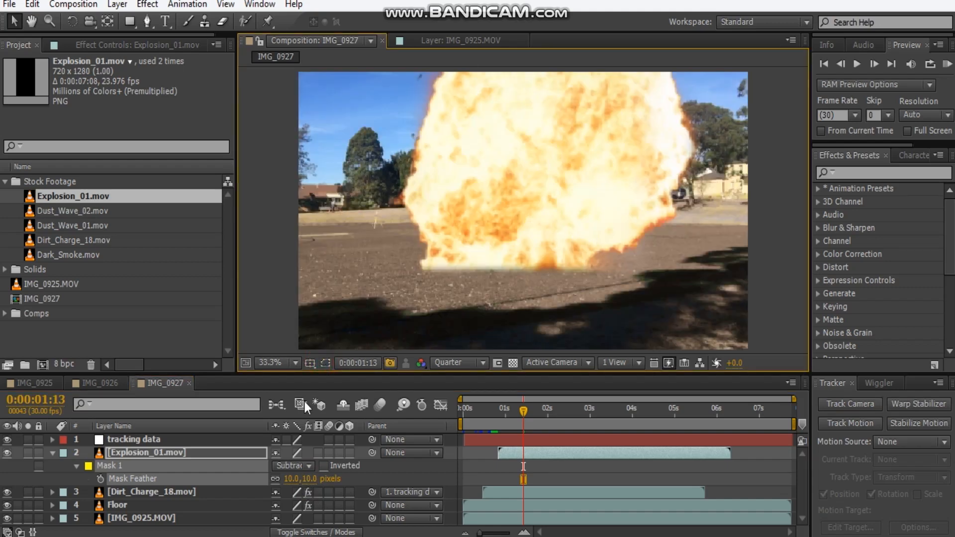
# Add the Tint colour-correction effect to the Explosion_01.mov layer.
pyautogui.click(133, 456)
pyautogui.click(115, 48)
pyautogui.rightClick(65, 125)
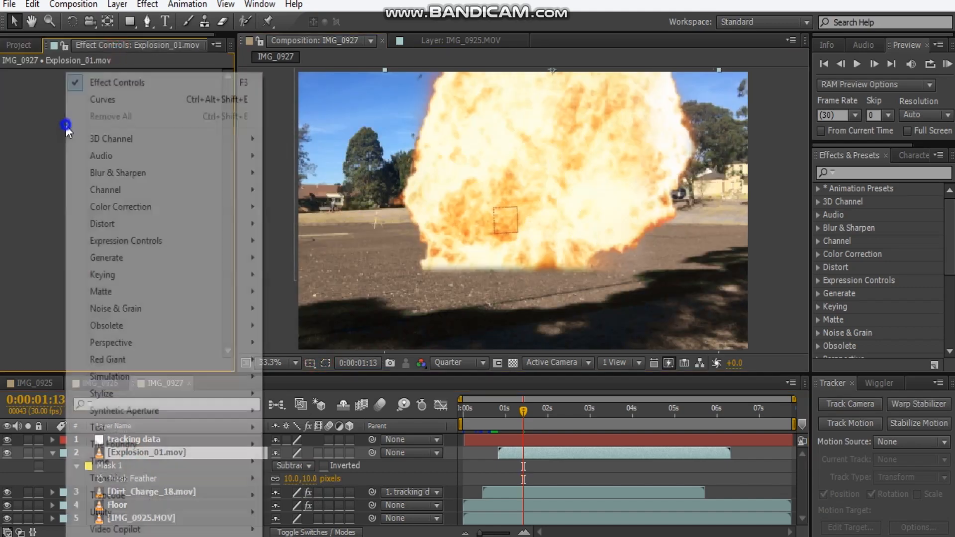
pyautogui.moveTo(135, 208)
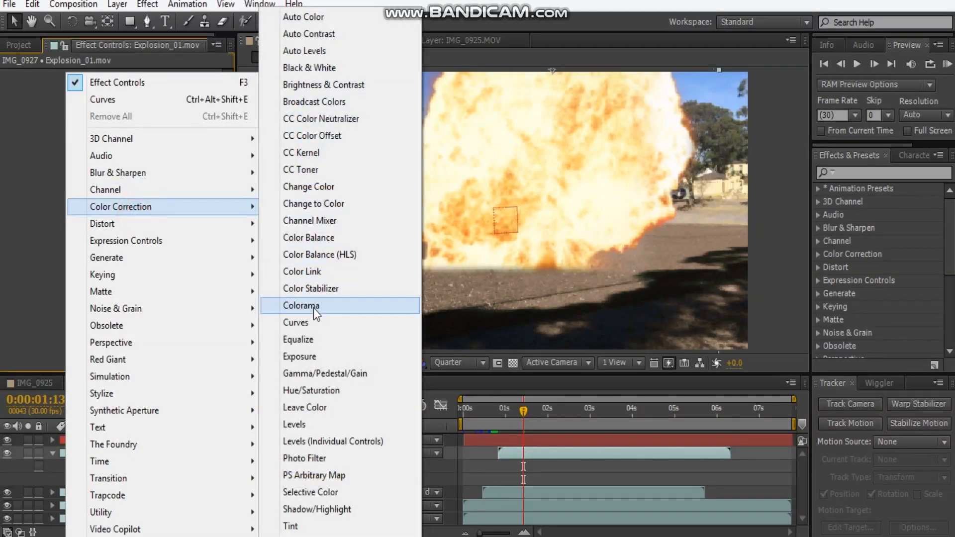
pyautogui.click(293, 526)
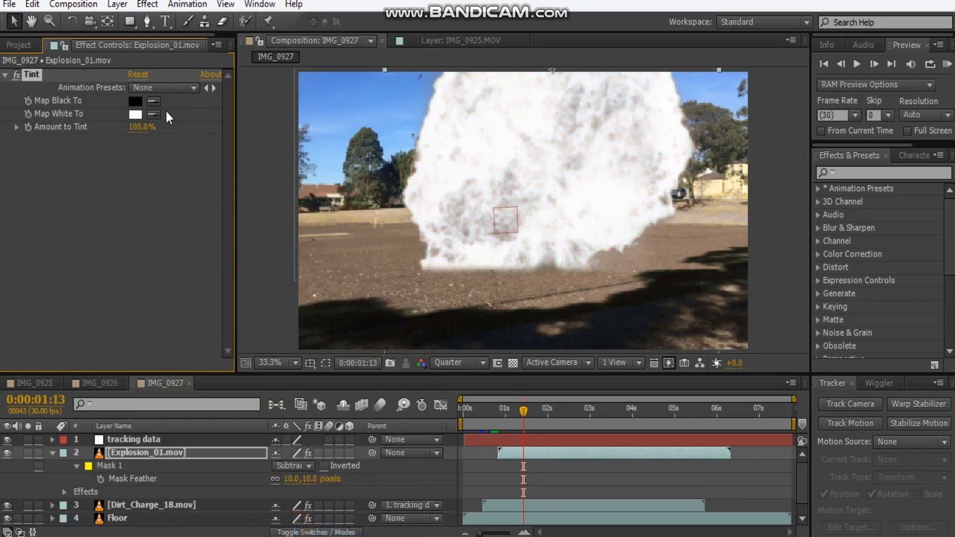
# Map the explosion tint's black to a dark brown and set the tint amount to 21%.
pyautogui.click(136, 101)
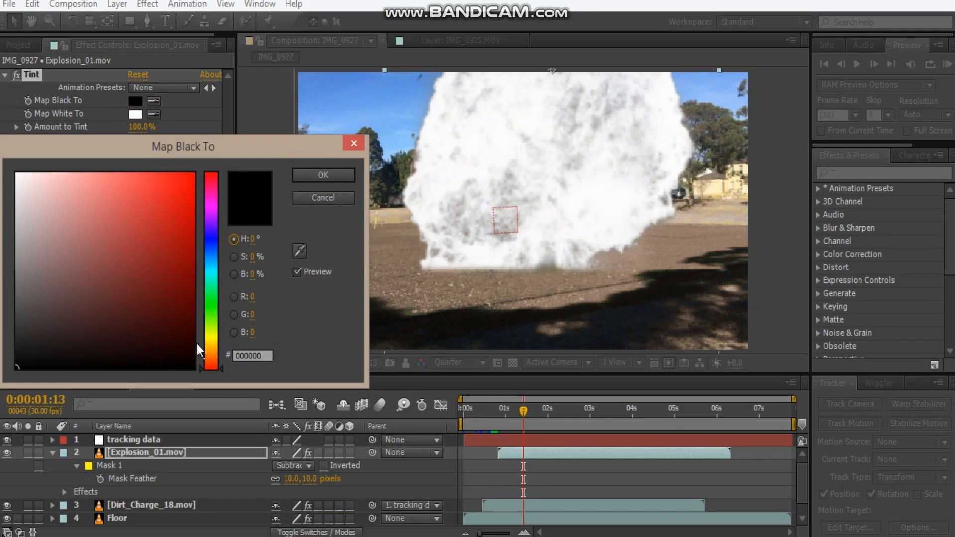
pyautogui.moveTo(208, 361)
pyautogui.mouseDown()
pyautogui.moveTo(211, 338)
pyautogui.moveTo(211, 354)
pyautogui.mouseUp()
pyautogui.moveTo(89, 343); pyautogui.dragTo(113, 330)
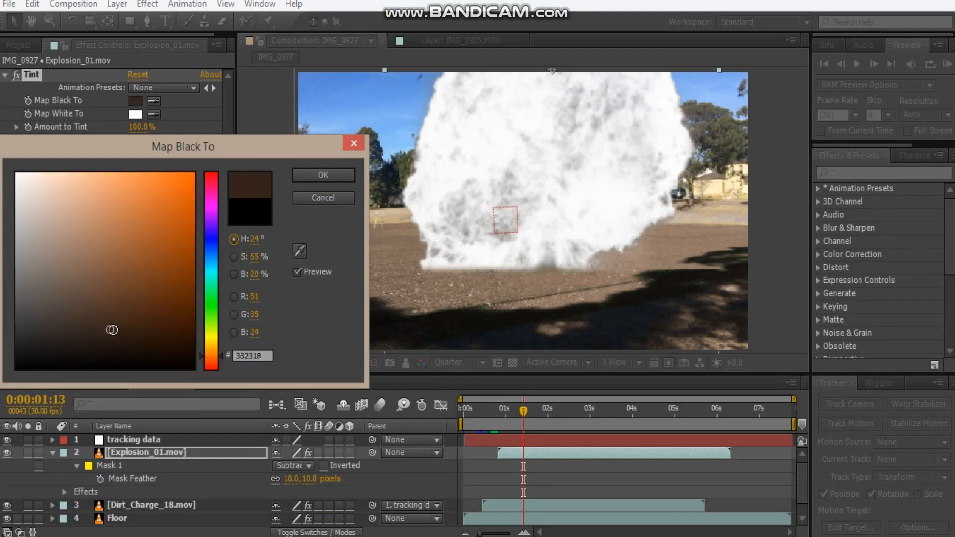
pyautogui.click(299, 200)
pyautogui.moveTo(141, 127); pyautogui.dragTo(124, 131)
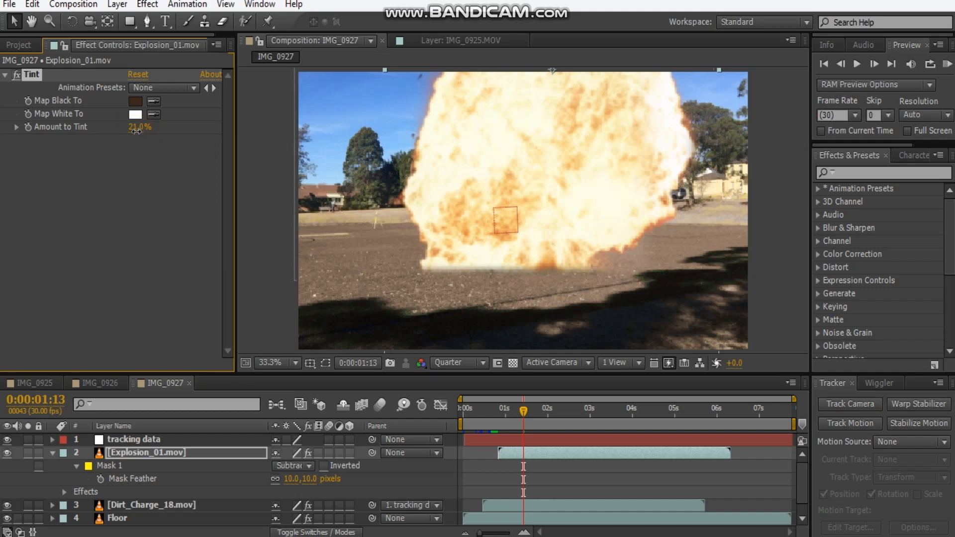
# Add a Glow effect to the explosion layer with a radius of 300 and an intensity of 0.2.
pyautogui.rightClick(64, 196)
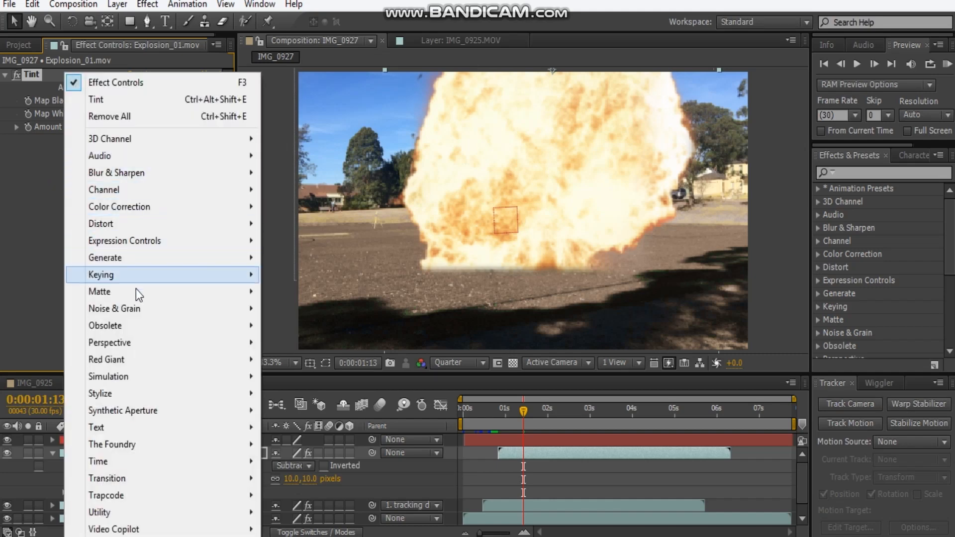
pyautogui.moveTo(135, 393)
pyautogui.click(318, 258)
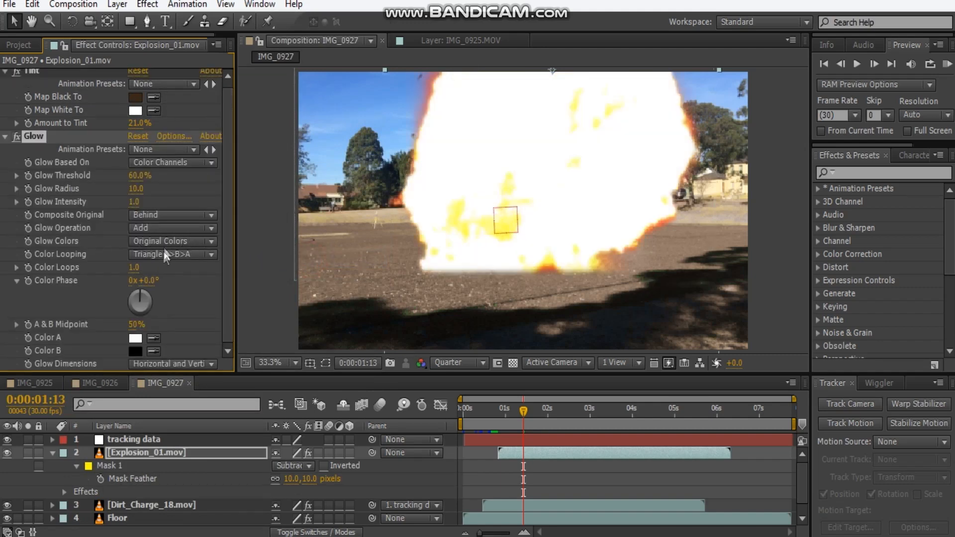
pyautogui.click(135, 189)
pyautogui.write('300')
pyautogui.press('Return')
pyautogui.click(134, 202)
pyautogui.write('.2')
pyautogui.press('Return')
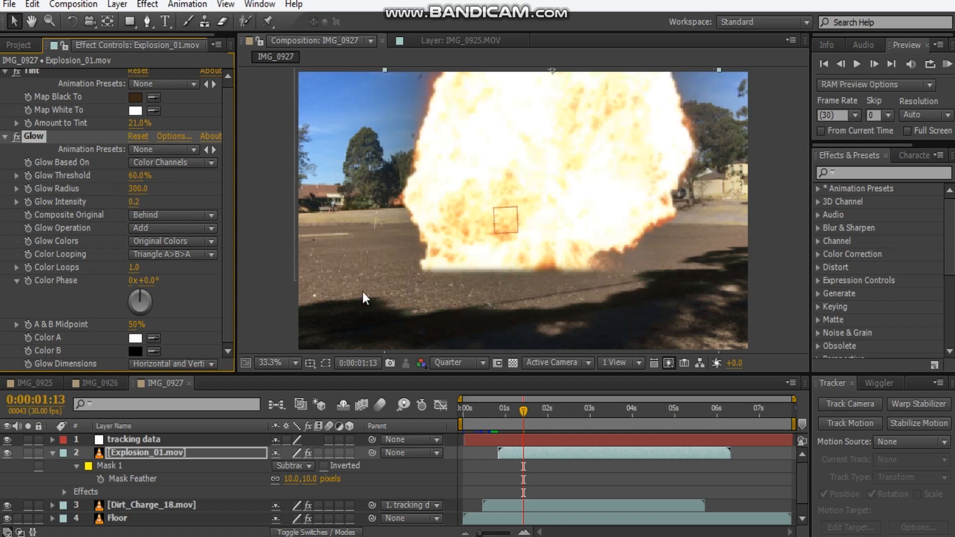
# Set the explosion glow's Color A to a bright yellowish orange.
pyautogui.click(134, 338)
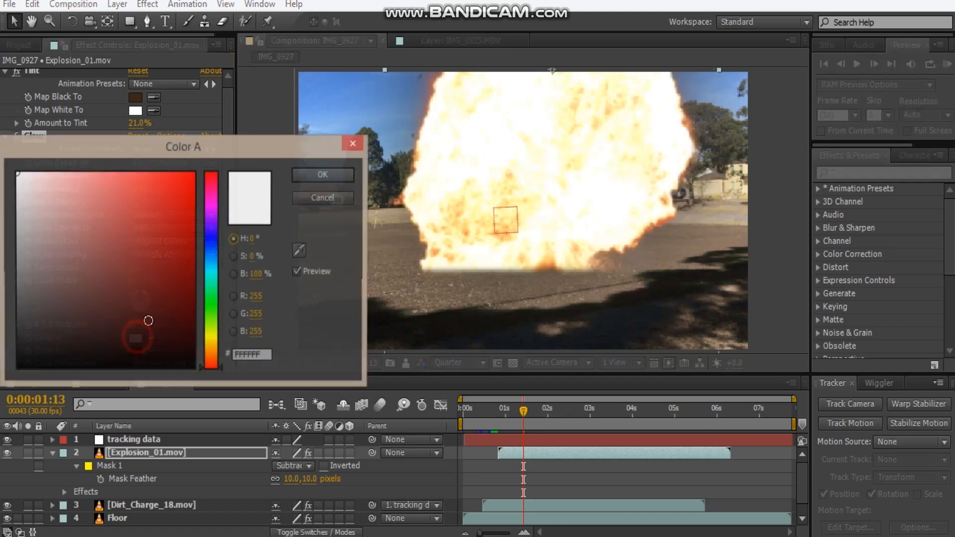
pyautogui.moveTo(206, 354); pyautogui.dragTo(207, 347)
pyautogui.moveTo(149, 311); pyautogui.dragTo(232, 164)
pyautogui.moveTo(220, 346); pyautogui.dragTo(220, 349)
pyautogui.click(323, 175)
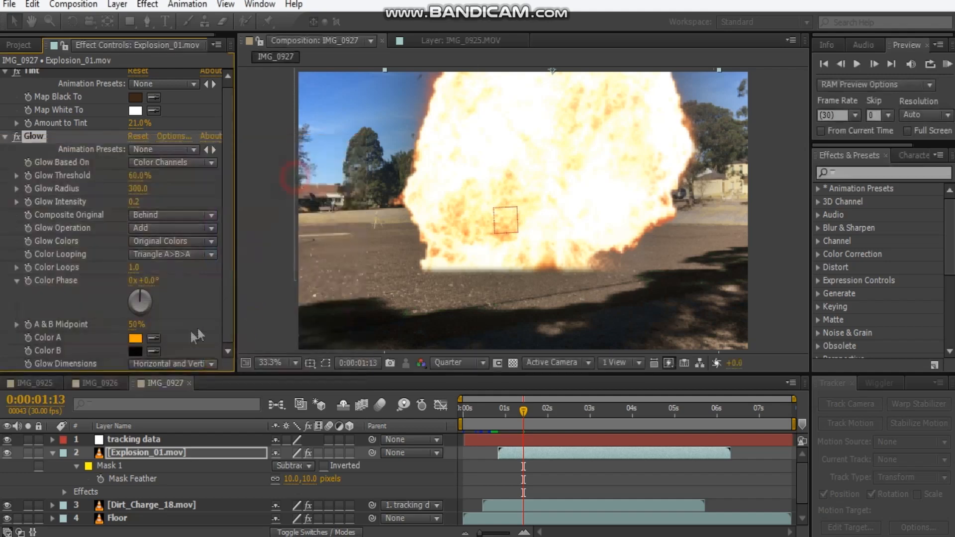
# Set the glow's Color B to a deep reddish orange and switch Glow Colors to A & B Colors.
pyautogui.click(129, 353)
pyautogui.moveTo(216, 360); pyautogui.dragTo(214, 358)
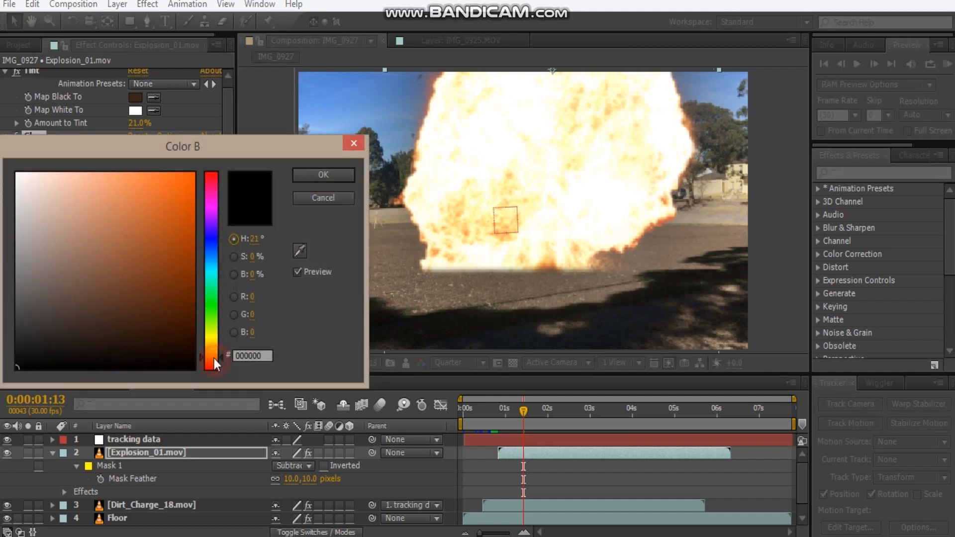
pyautogui.moveTo(117, 246); pyautogui.dragTo(320, 169)
pyautogui.click(324, 175)
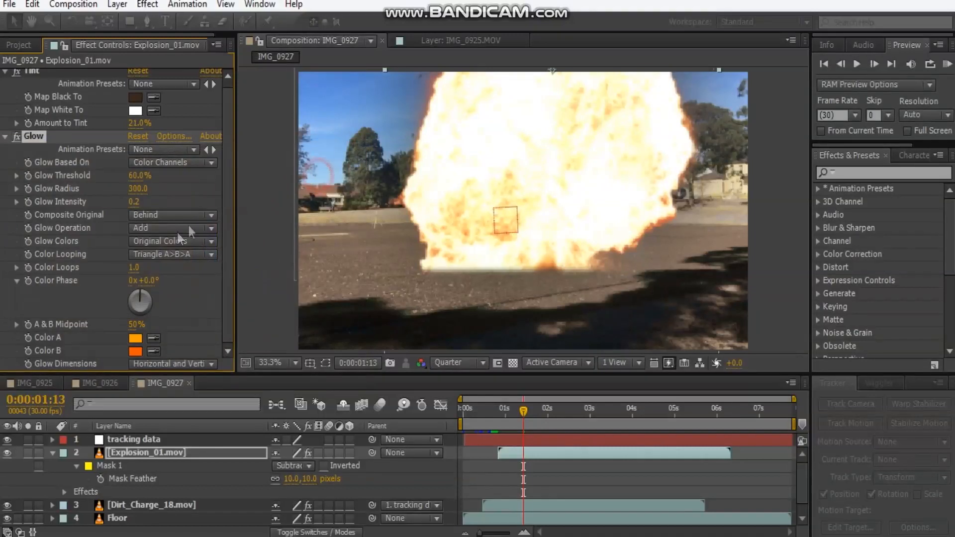
pyautogui.click(162, 241)
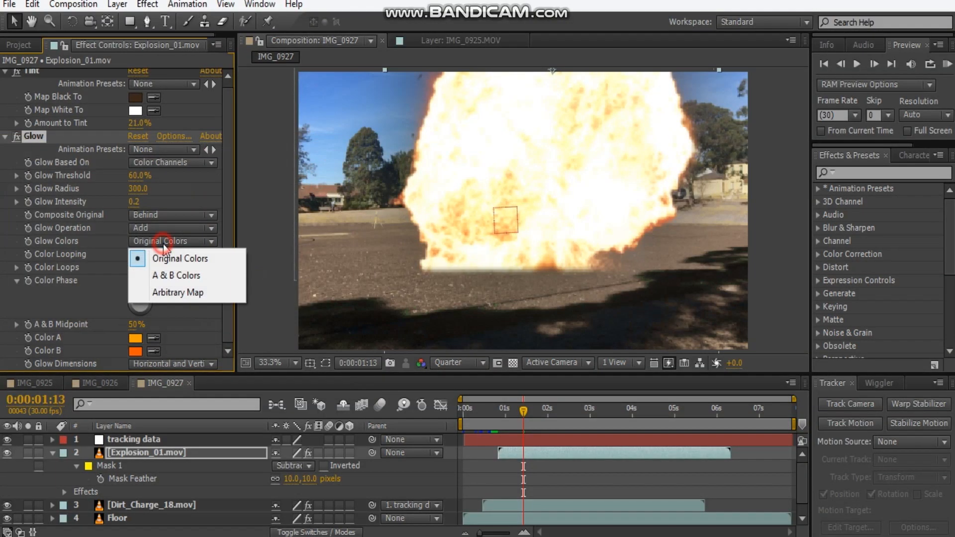
pyautogui.click(174, 278)
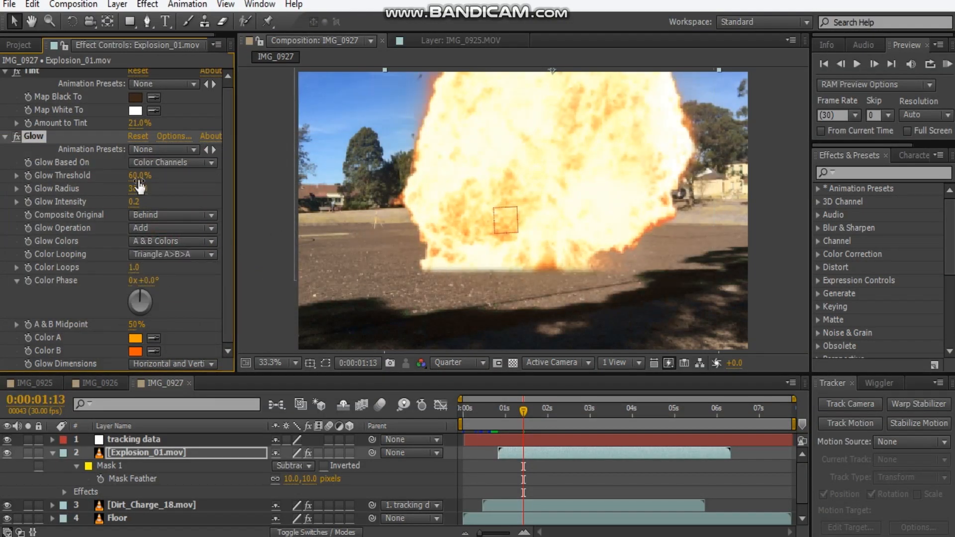
# Compare the explosion with and without Glow, and set the glow radius to 330 and intensity to 0.3.
pyautogui.click(16, 138)
pyautogui.click(16, 138)
pyautogui.click(17, 137)
pyautogui.click(17, 137)
pyautogui.click(16, 137)
pyautogui.click(16, 138)
pyautogui.click(17, 137)
pyautogui.click(16, 138)
pyautogui.click(145, 203)
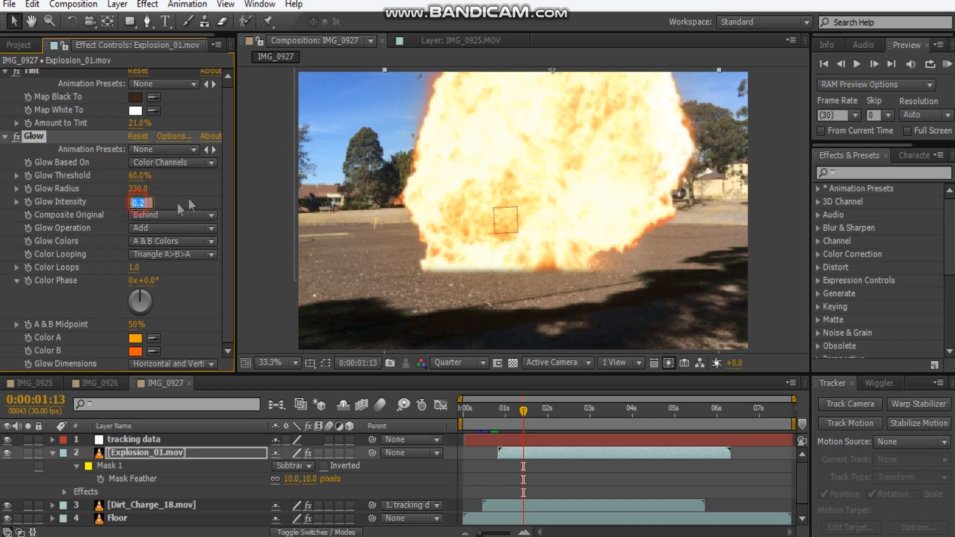
pyautogui.press('Return')
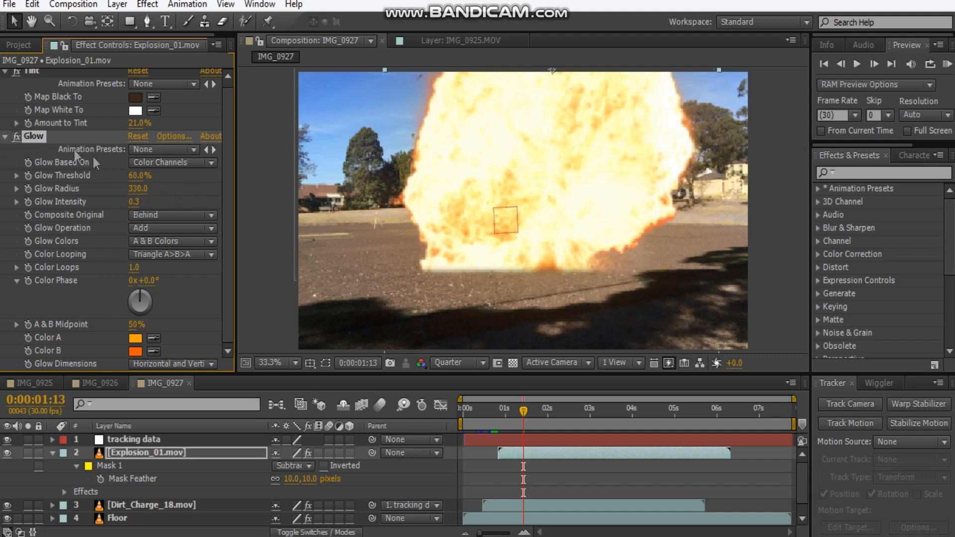
# Set the explosion's tint amount to 30% and collapse its effect settings and layer properties.
pyautogui.click(5, 143)
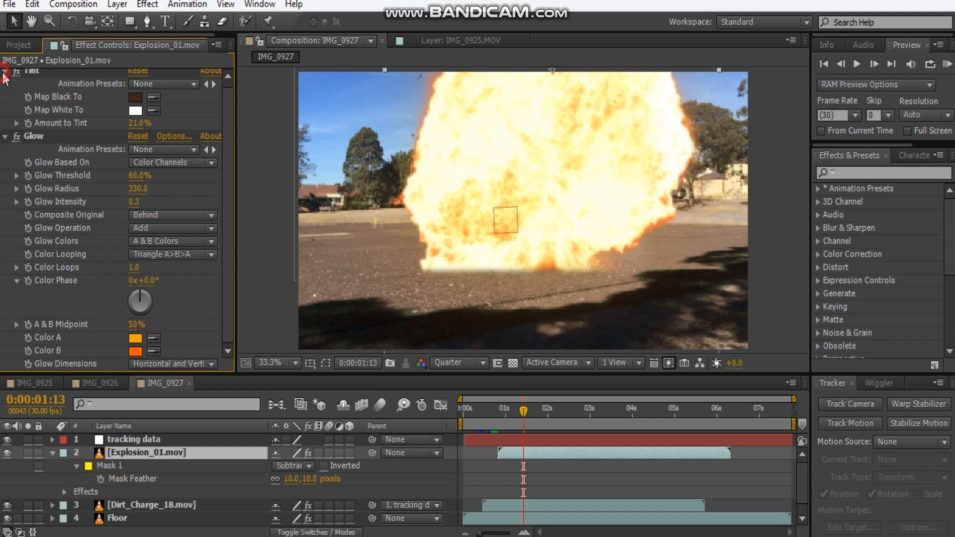
pyautogui.moveTo(140, 121); pyautogui.dragTo(144, 123)
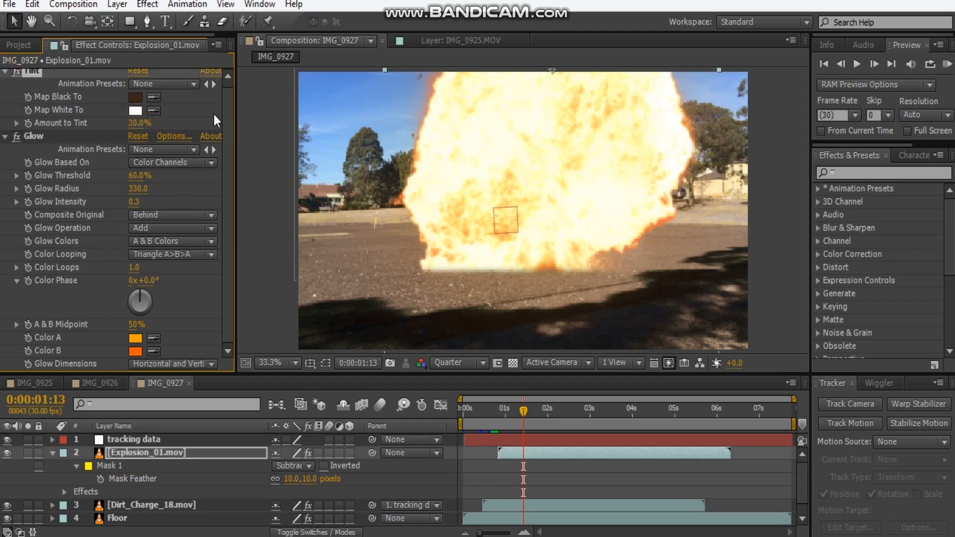
pyautogui.click(3, 76)
pyautogui.click(4, 75)
pyautogui.click(5, 87)
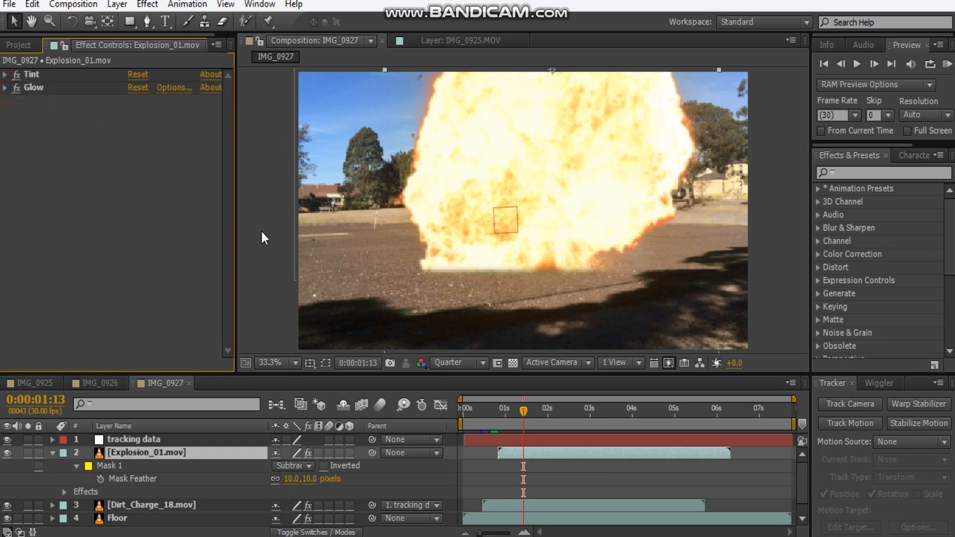
pyautogui.click(51, 453)
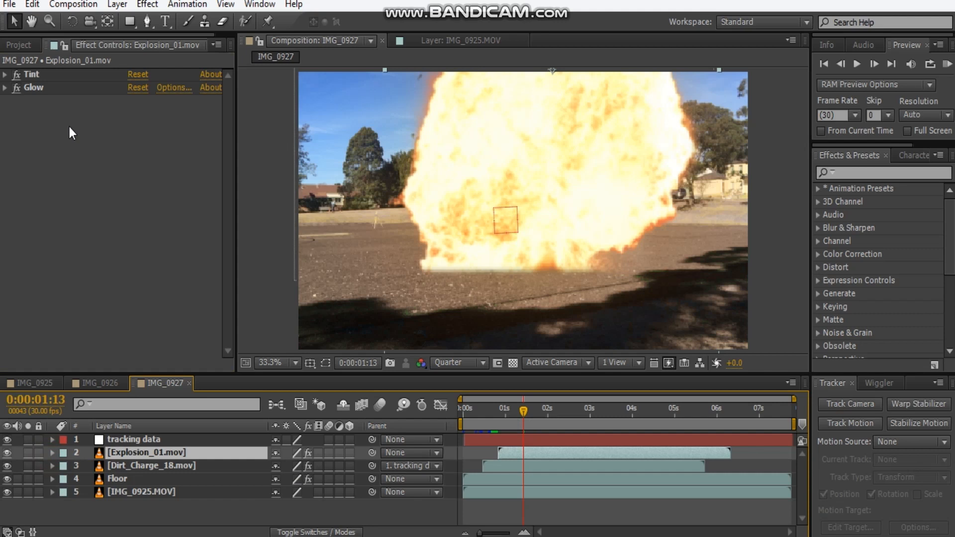
# Add Dark_Smoke.mov from the stock footage to the composition, between the Dirt_Charge_18.mov and Floor layers.
pyautogui.click(18, 45)
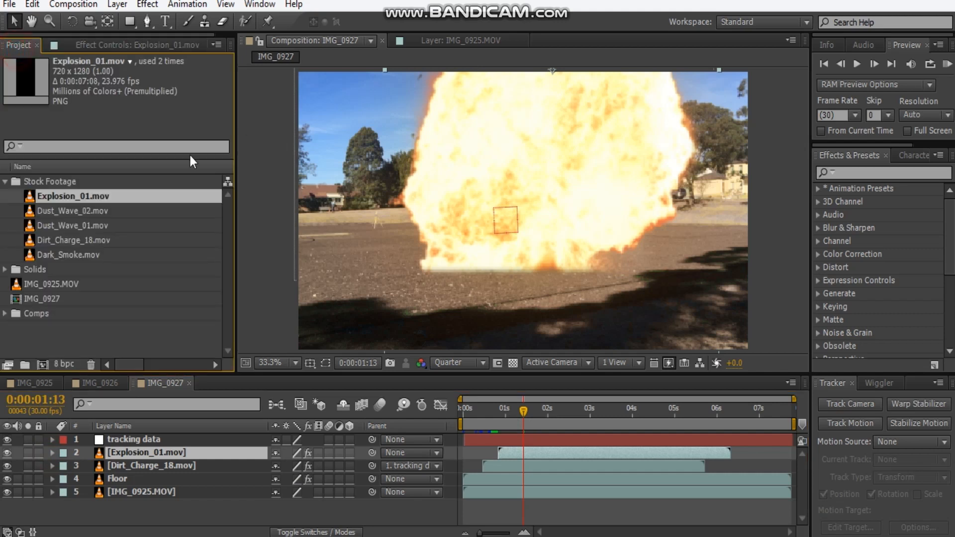
pyautogui.click(74, 255)
pyautogui.moveTo(66, 255); pyautogui.dragTo(152, 473)
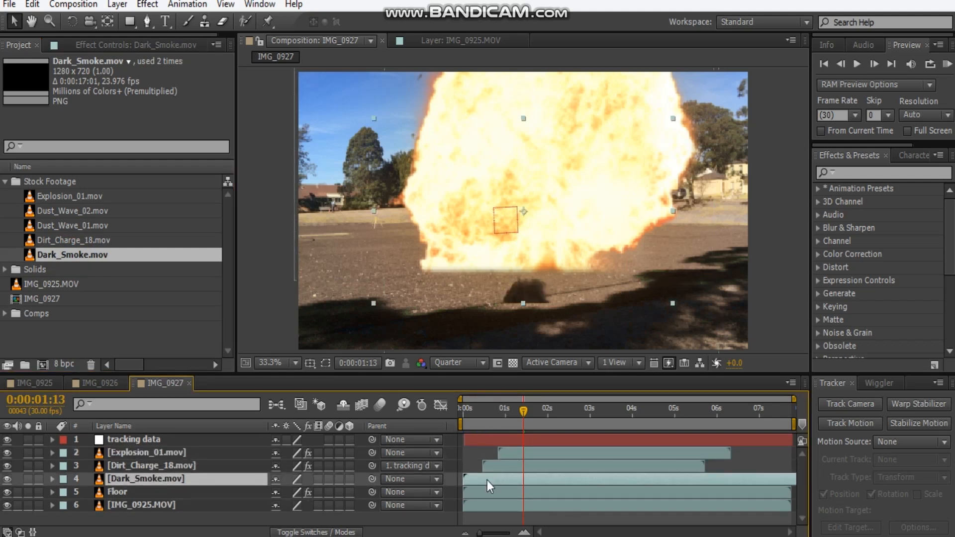
# Time-stretch the Dark_Smoke.mov layer with a factor of 50 and shift its start to just before 0:00:01:13.
pyautogui.rightClick(199, 480)
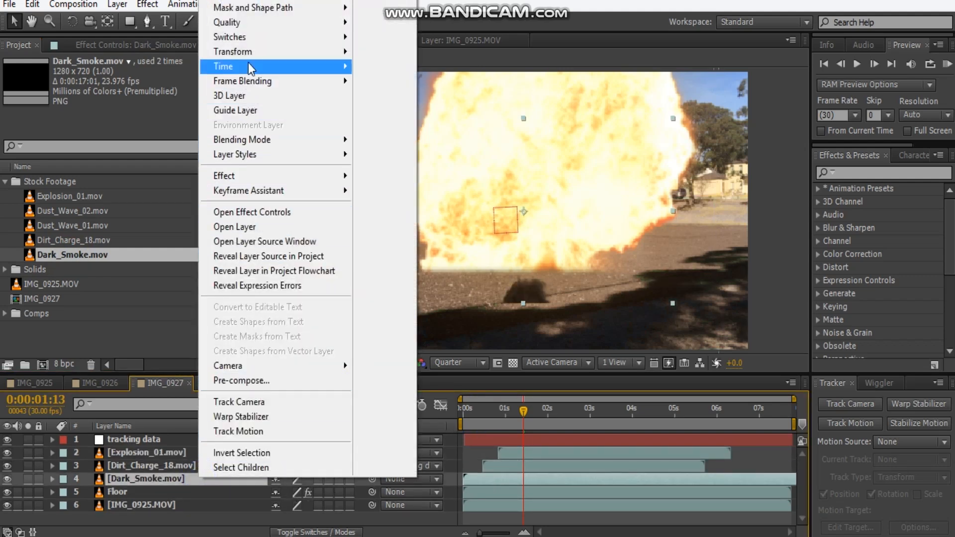
pyautogui.moveTo(250, 55)
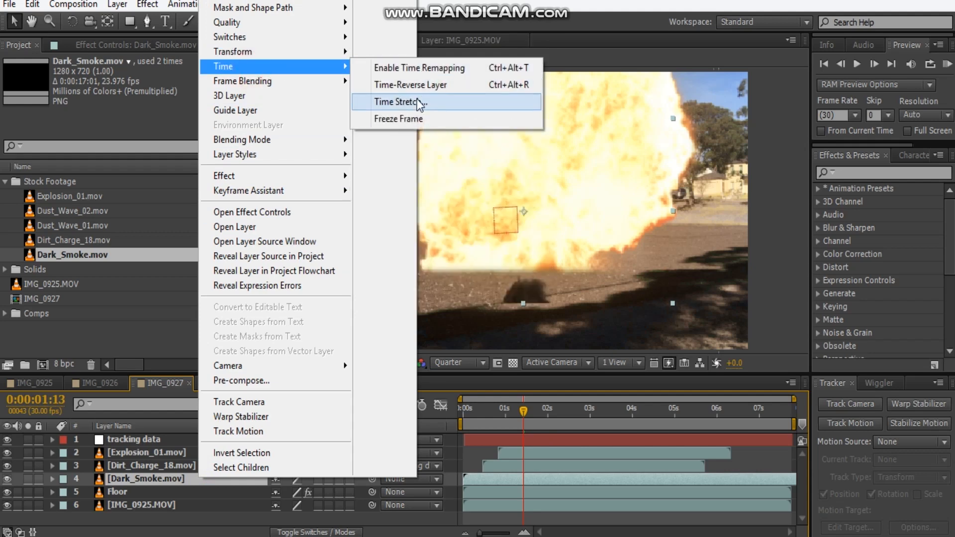
pyautogui.click(420, 102)
pyautogui.write('50')
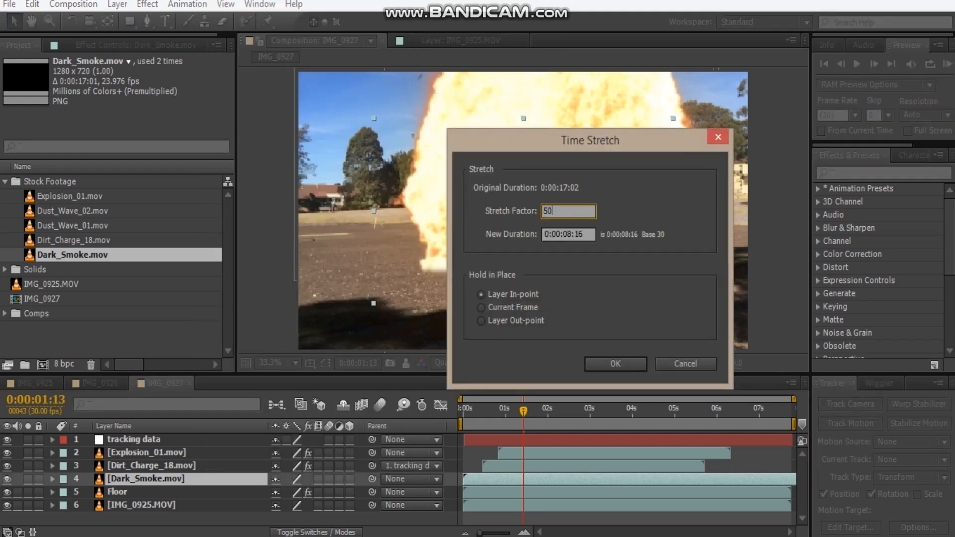
pyautogui.press('Return')
pyautogui.moveTo(485, 479); pyautogui.dragTo(542, 479)
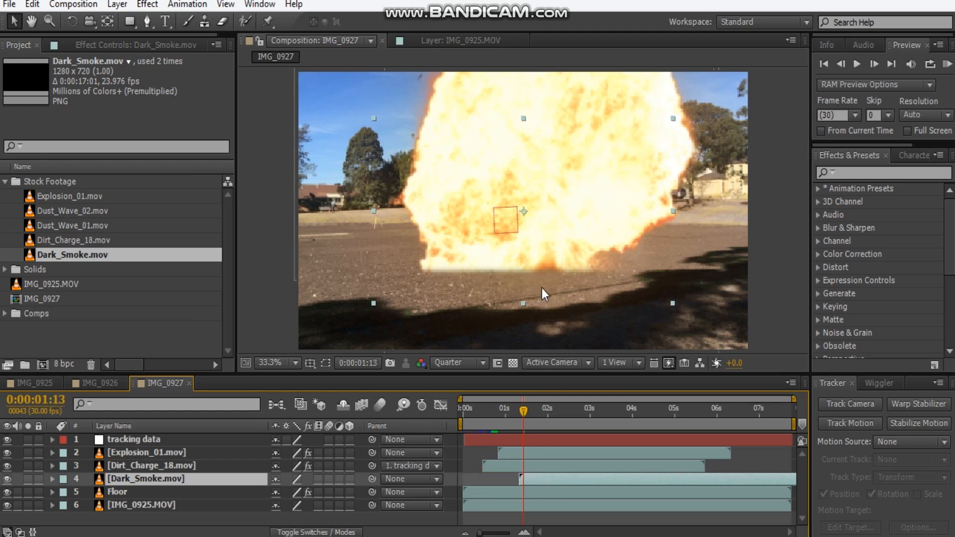
# Stack the smoke layer above Explosion_01.mov and, viewing 0:00:02:21, move its base up onto the explosion's base.
pyautogui.moveTo(171, 478); pyautogui.dragTo(201, 447)
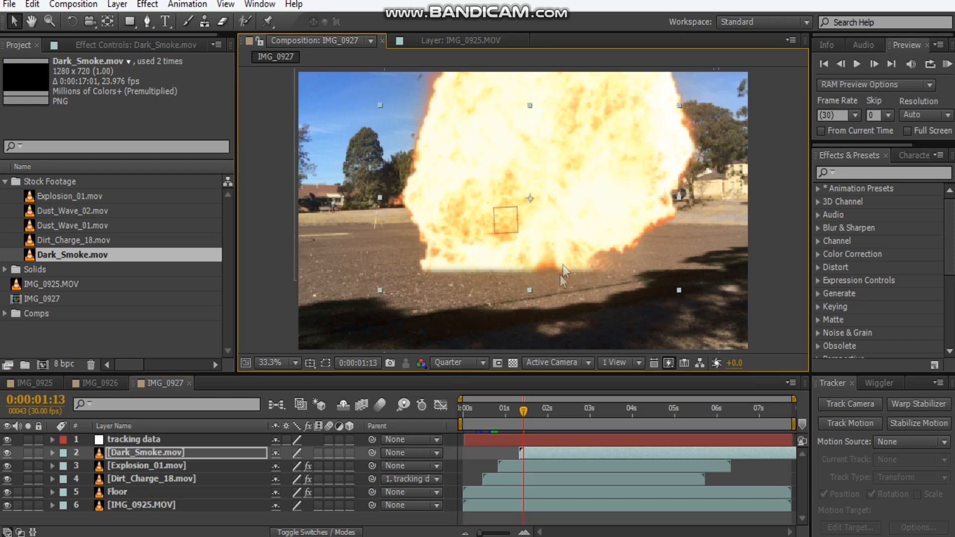
pyautogui.moveTo(527, 430); pyautogui.dragTo(577, 427)
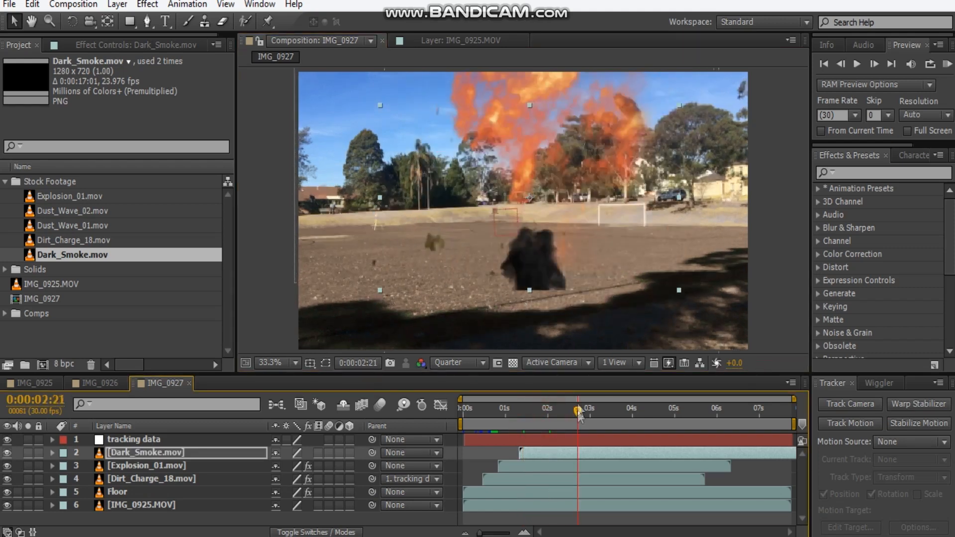
pyautogui.moveTo(557, 251); pyautogui.dragTo(547, 258)
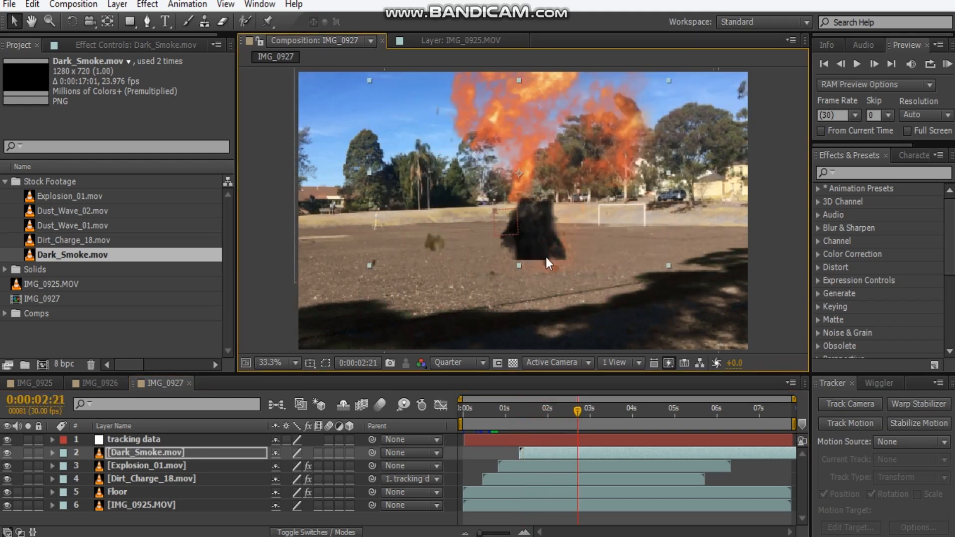
# Review the smoke up to 0:00:06:08, then slide its layer earlier and trim its start to just before 0:00:02:08.
pyautogui.moveTo(583, 414); pyautogui.dragTo(728, 411)
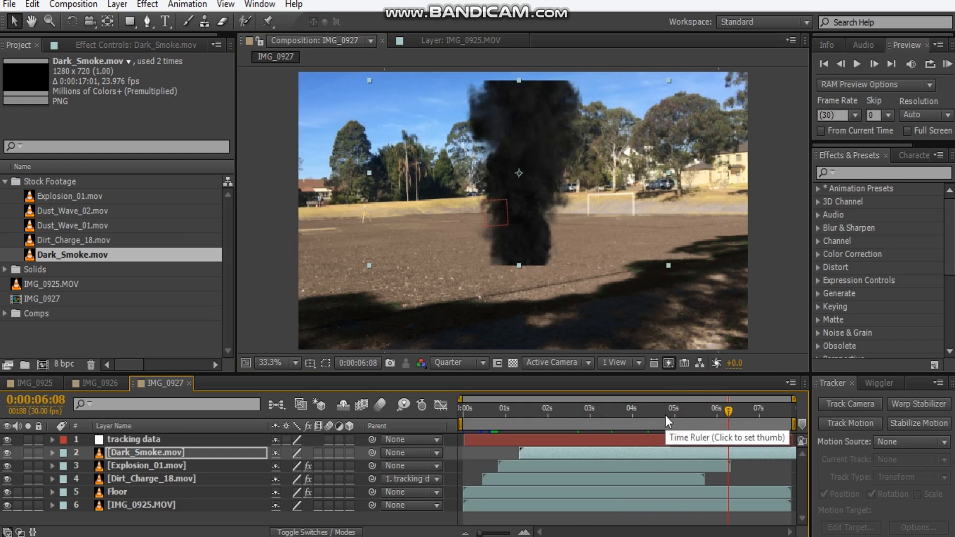
pyautogui.moveTo(740, 453)
pyautogui.mouseDown()
pyautogui.moveTo(632, 462)
pyautogui.moveTo(561, 453)
pyautogui.moveTo(577, 455)
pyautogui.mouseUp()
pyautogui.moveTo(726, 411); pyautogui.dragTo(559, 427)
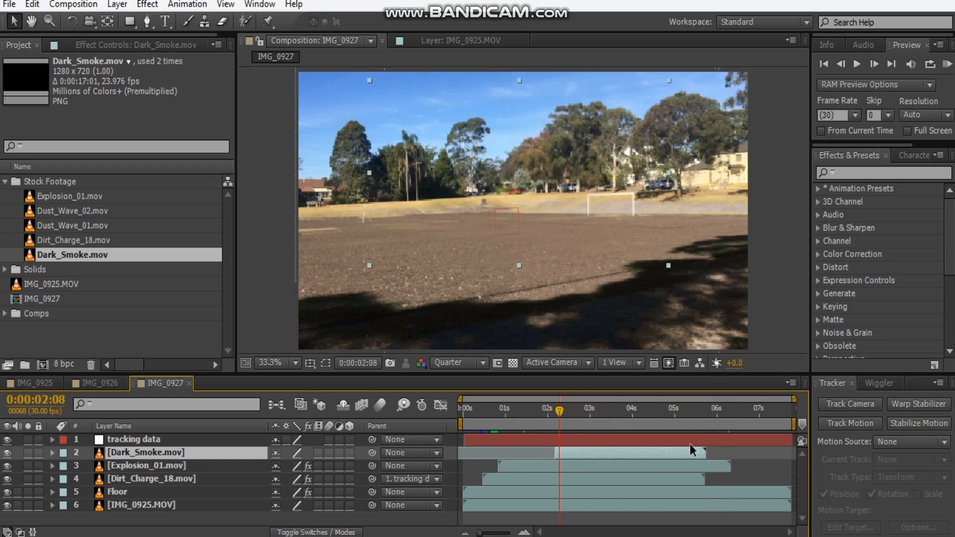
pyautogui.moveTo(625, 454); pyautogui.dragTo(555, 453)
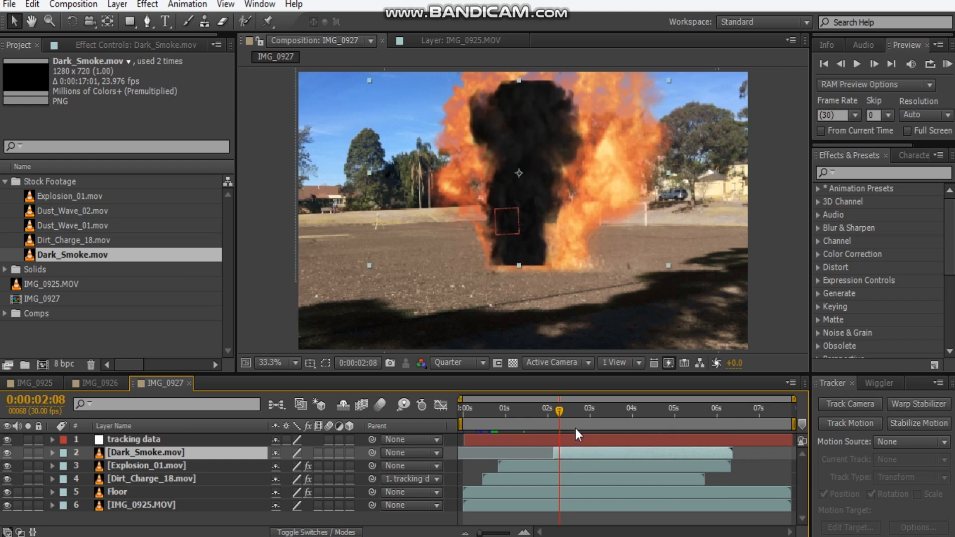
# Enlarge the smoke in width and height and reposition it so its base covers the explosion's base.
pyautogui.moveTo(568, 251); pyautogui.dragTo(573, 241)
pyautogui.moveTo(671, 254); pyautogui.dragTo(713, 274)
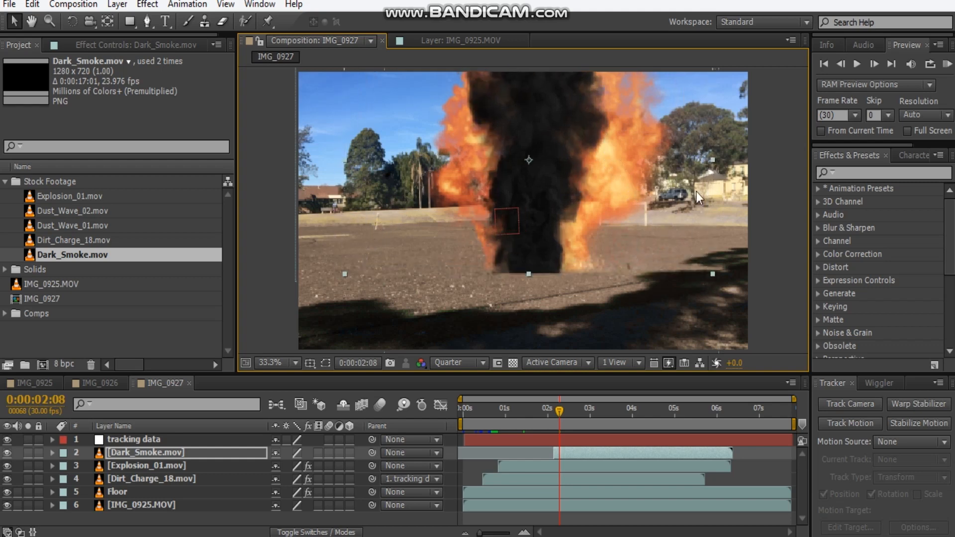
pyautogui.moveTo(711, 160); pyautogui.dragTo(746, 160)
pyautogui.moveTo(529, 273); pyautogui.dragTo(530, 292)
pyautogui.moveTo(558, 263); pyautogui.dragTo(561, 243)
# Cut off the Dark_Smoke.mov base with a rectangular mask set to Subtract and a 10-pixel feather.
pyautogui.click(129, 21)
pyautogui.moveTo(740, 333); pyautogui.dragTo(310, 266)
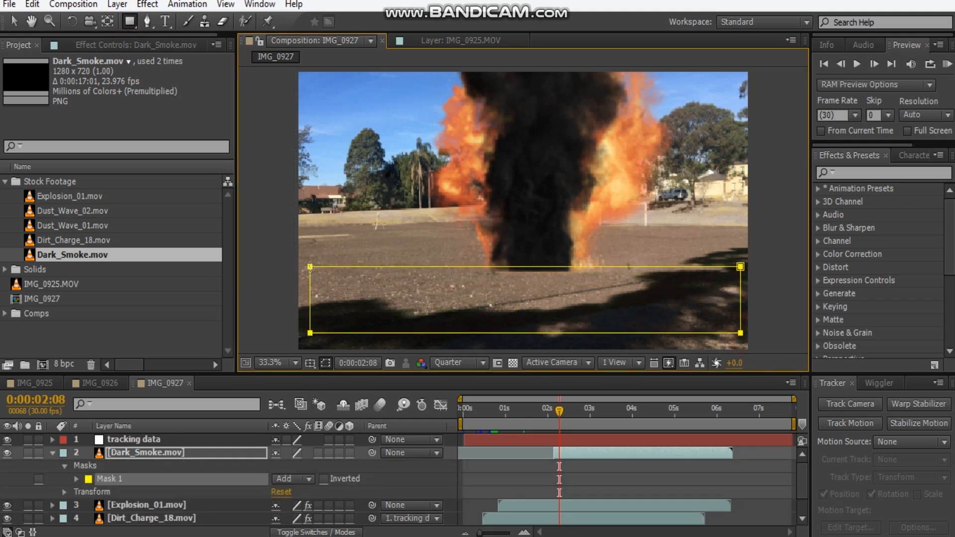
pyautogui.click(300, 474)
pyautogui.click(312, 395)
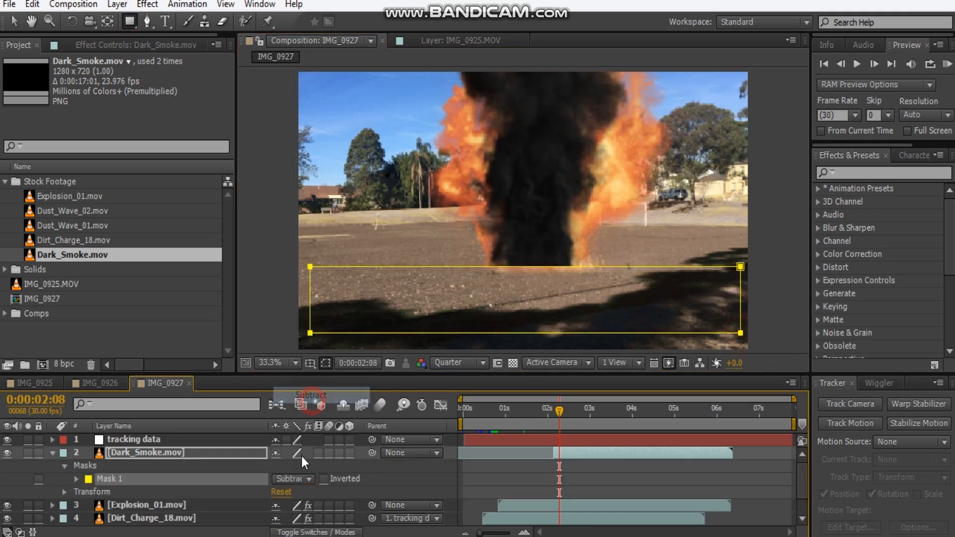
pyautogui.press('f')
pyautogui.click(288, 479)
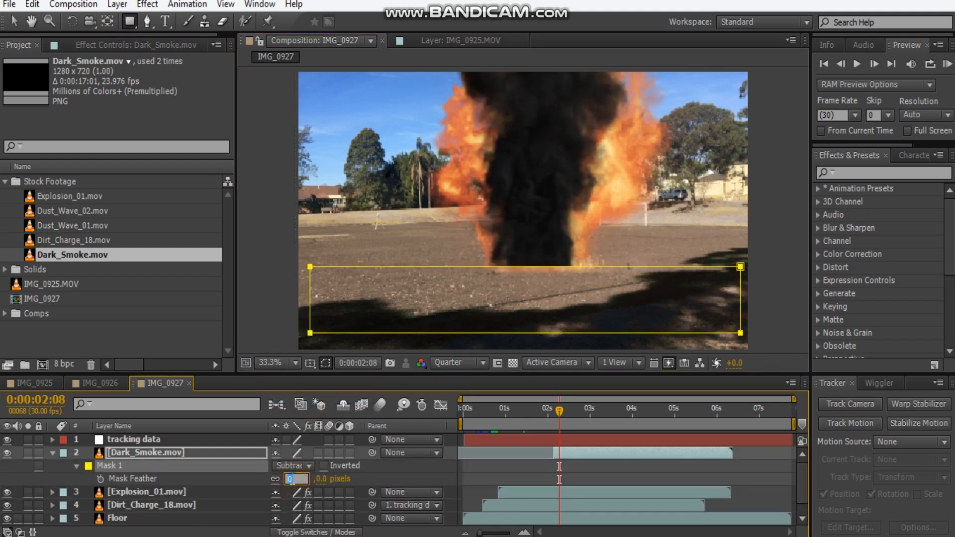
pyautogui.write('10')
pyautogui.press('Return')
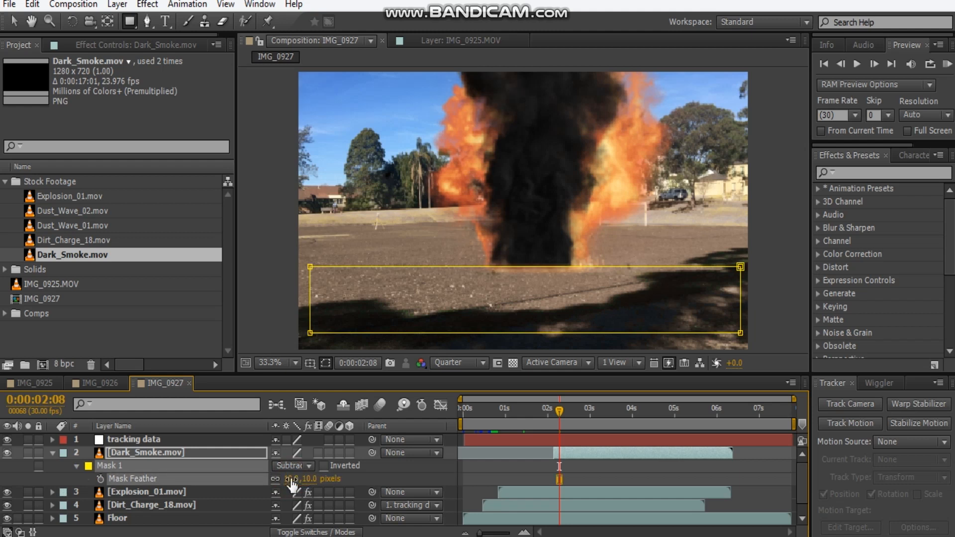
pyautogui.click(52, 453)
# Stack the Dark_Smoke.mov layer below Dirt_Charge_18.mov and scale it up well beyond the frame.
pyautogui.press('v')
pyautogui.moveTo(126, 446); pyautogui.dragTo(132, 485)
pyautogui.press(',')
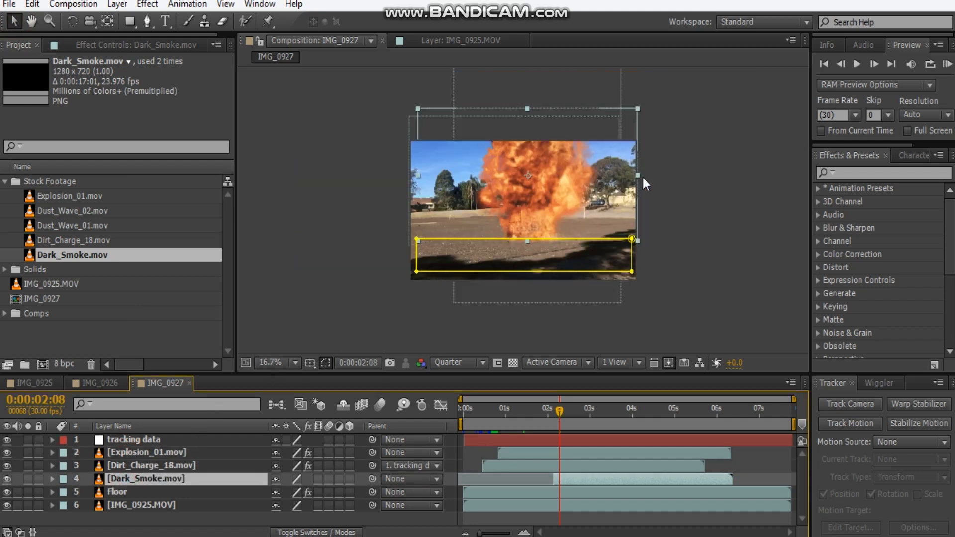
pyautogui.moveTo(637, 108); pyautogui.dragTo(713, 73)
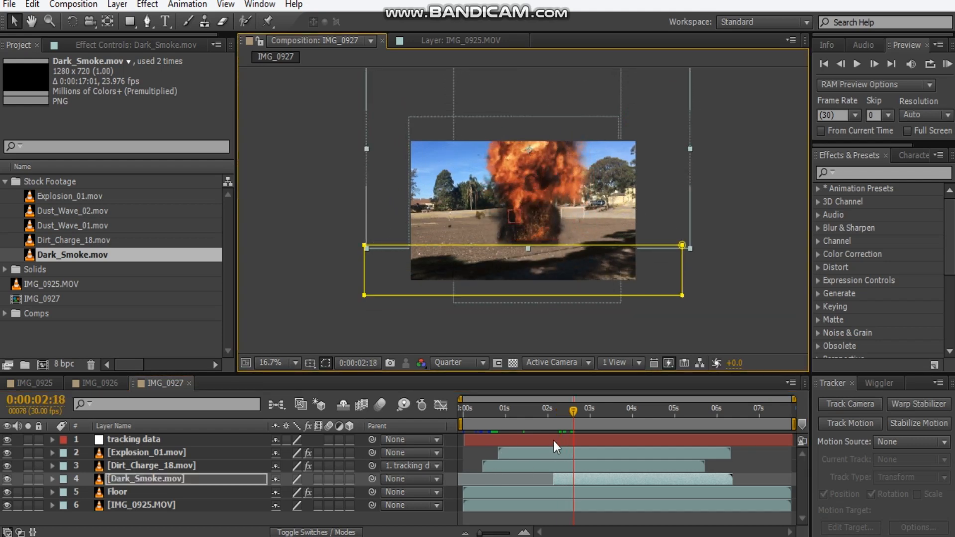
# At 0:00:02:20, reposition the enlarged smoke slightly so its base lines up with the explosion's base.
pyautogui.press('.')
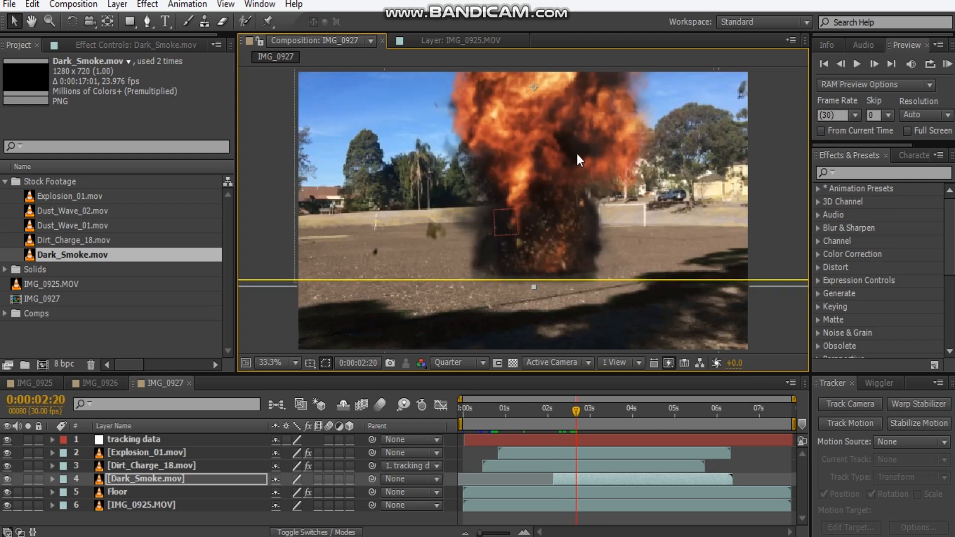
pyautogui.moveTo(577, 155); pyautogui.dragTo(559, 164)
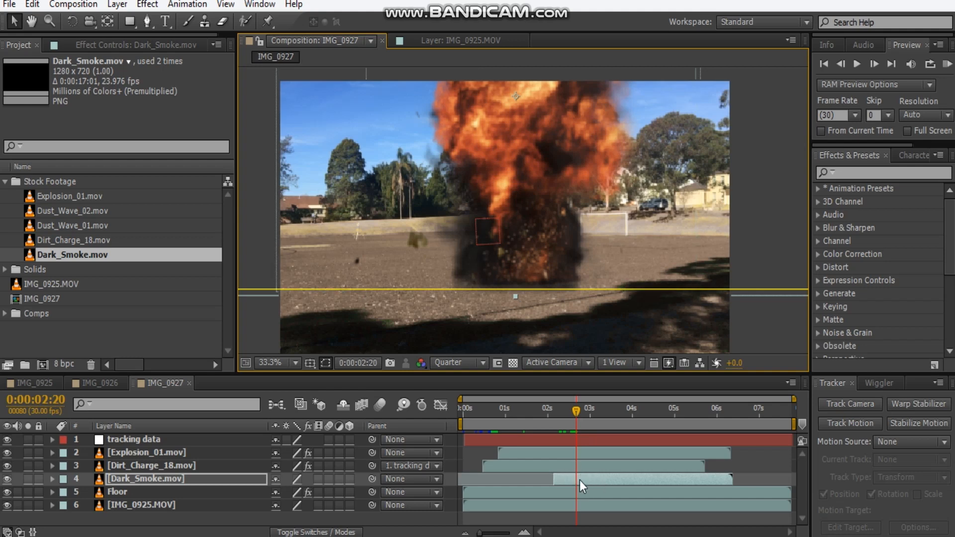
pyautogui.moveTo(550, 227); pyautogui.dragTo(575, 222)
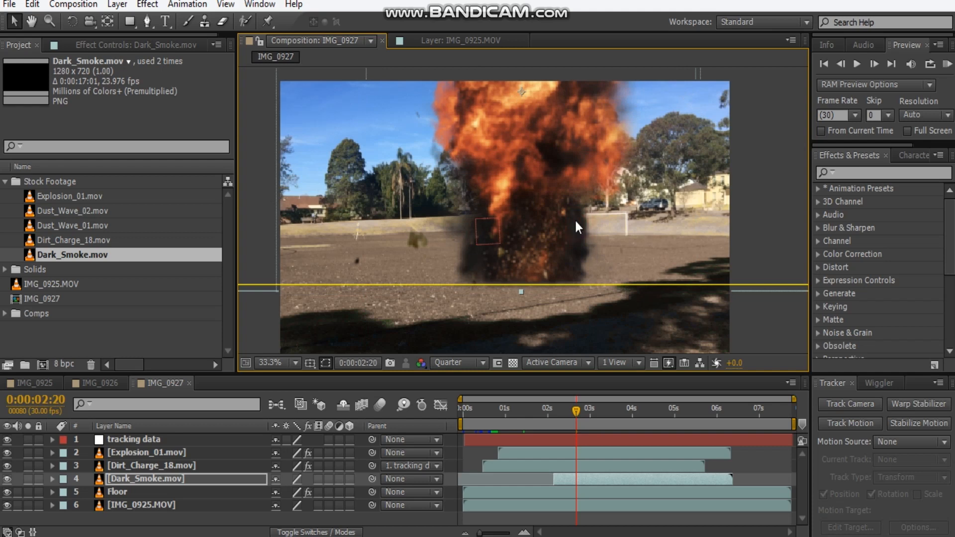
pyautogui.moveTo(586, 220); pyautogui.dragTo(587, 219)
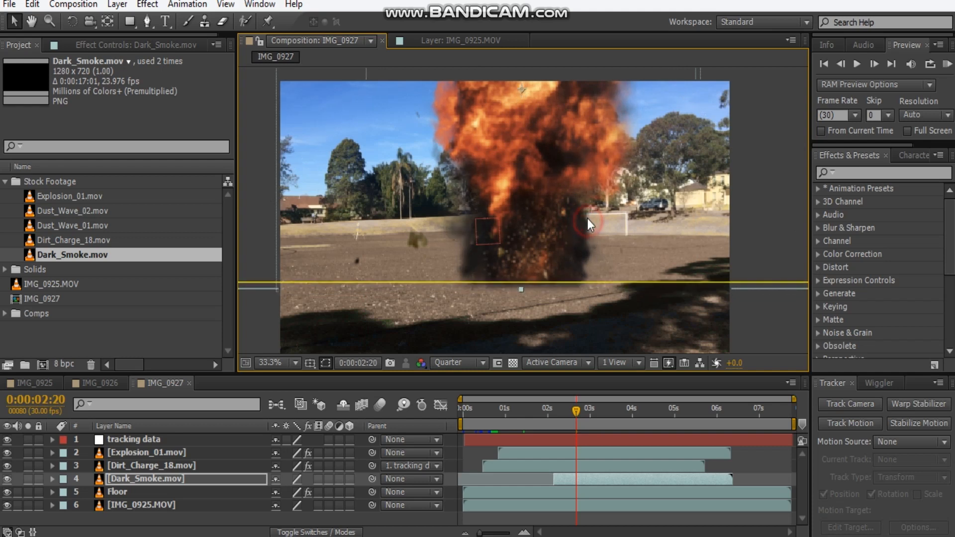
# Preview the composite from 0:00:00:18 and extend the smoke layer's start earlier, to just after 0:00:01:18.
pyautogui.press(',')
pyautogui.click(723, 266)
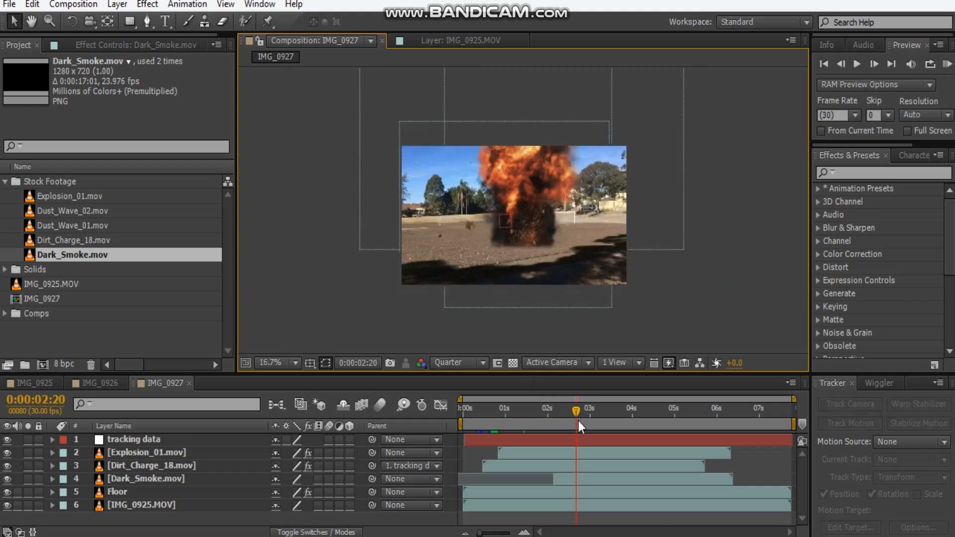
pyautogui.moveTo(572, 413); pyautogui.dragTo(487, 427)
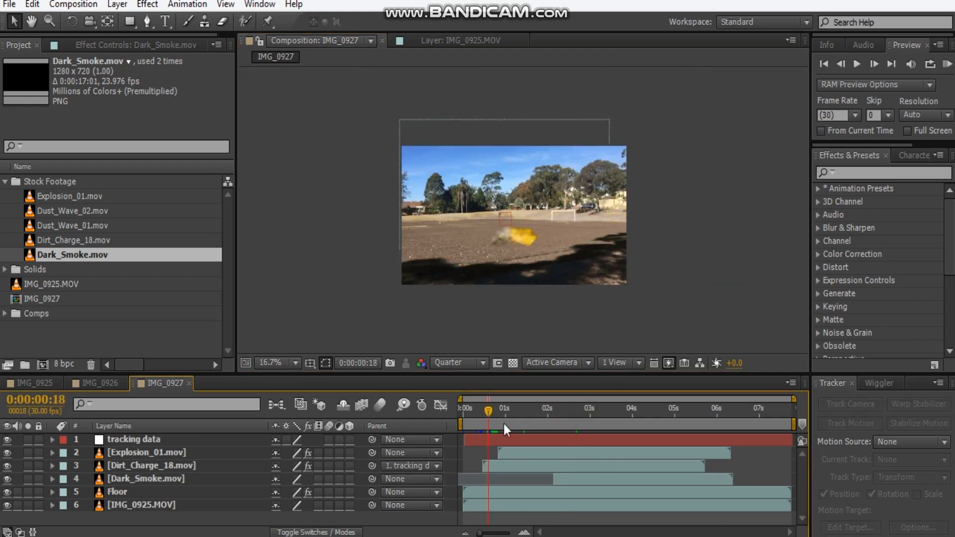
pyautogui.press('space')
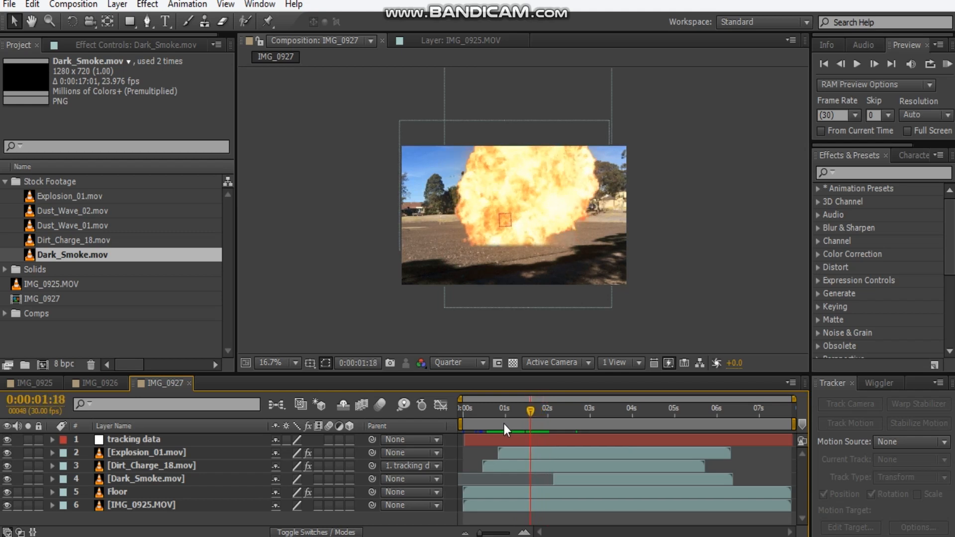
pyautogui.moveTo(553, 479); pyautogui.dragTo(533, 478)
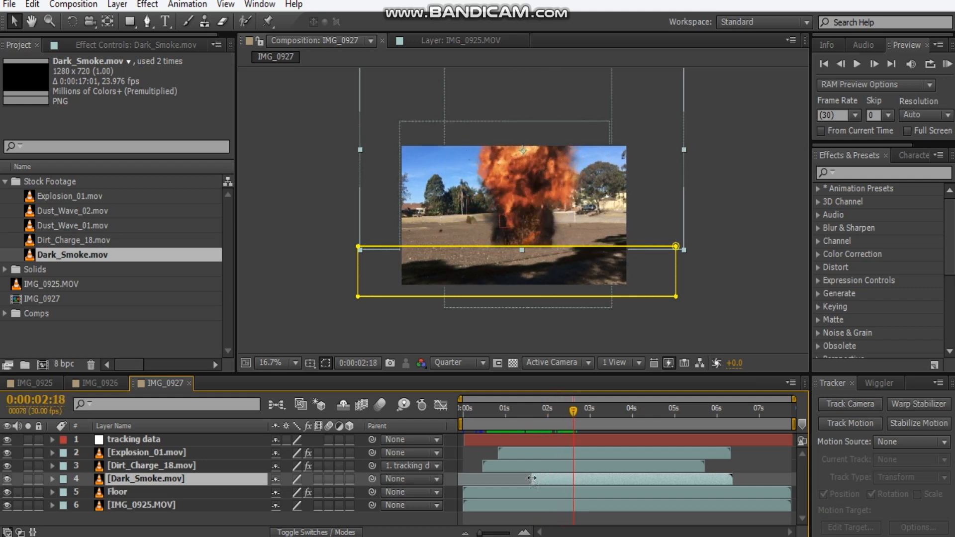
# Enlarge the Dark_Smoke.mov layer further so the smoke spreads wider around the explosion's base.
pyautogui.moveTo(599, 192); pyautogui.dragTo(586, 233)
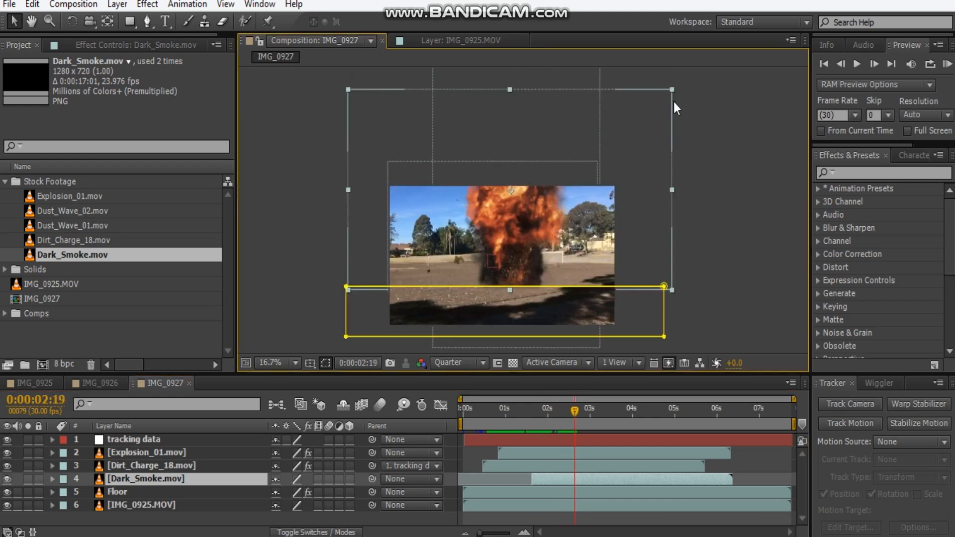
pyautogui.moveTo(673, 90); pyautogui.dragTo(608, 148)
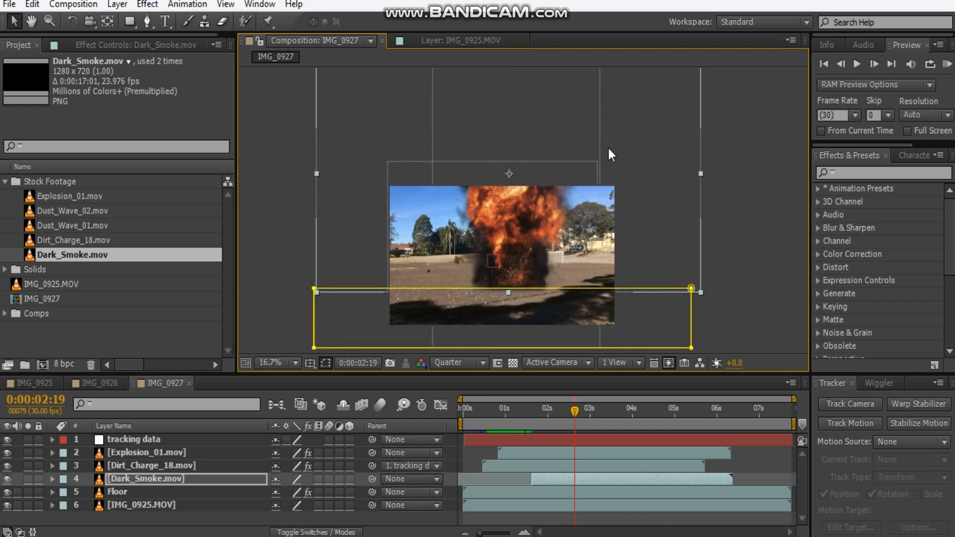
pyautogui.click(736, 227)
# Add a Tint effect to Dark_Smoke.mov and map black to the dark brown 392C21.
pyautogui.click(200, 479)
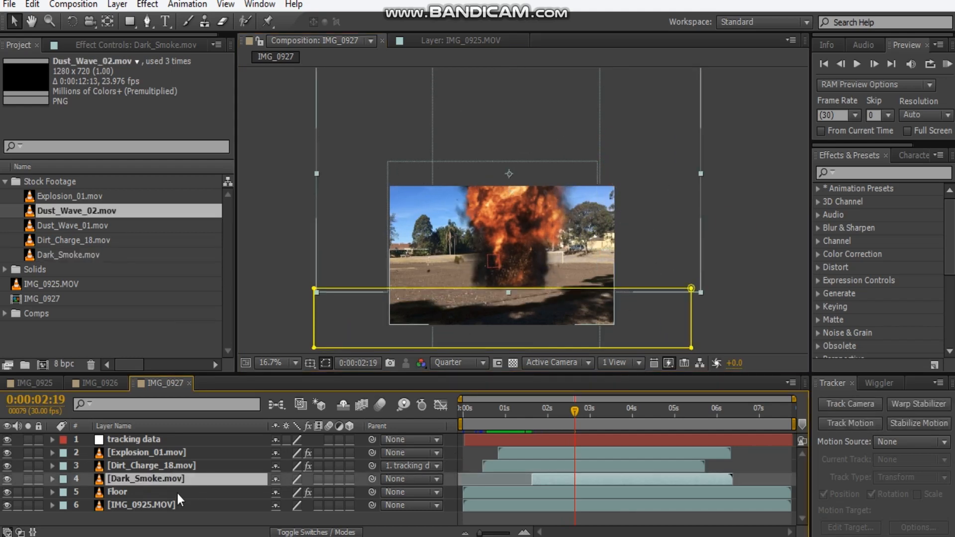
pyautogui.click(132, 43)
pyautogui.rightClick(76, 155)
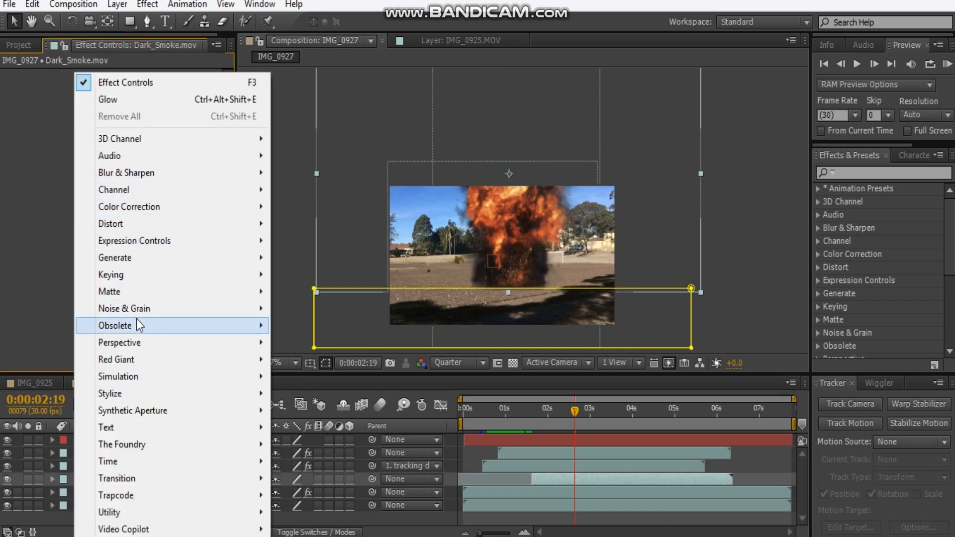
pyautogui.moveTo(136, 207)
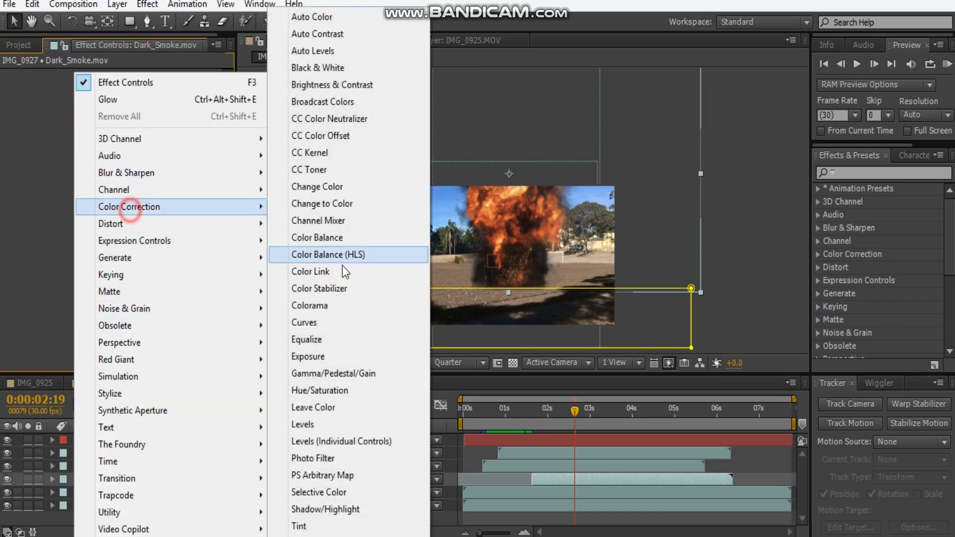
pyautogui.click(308, 526)
pyautogui.click(136, 101)
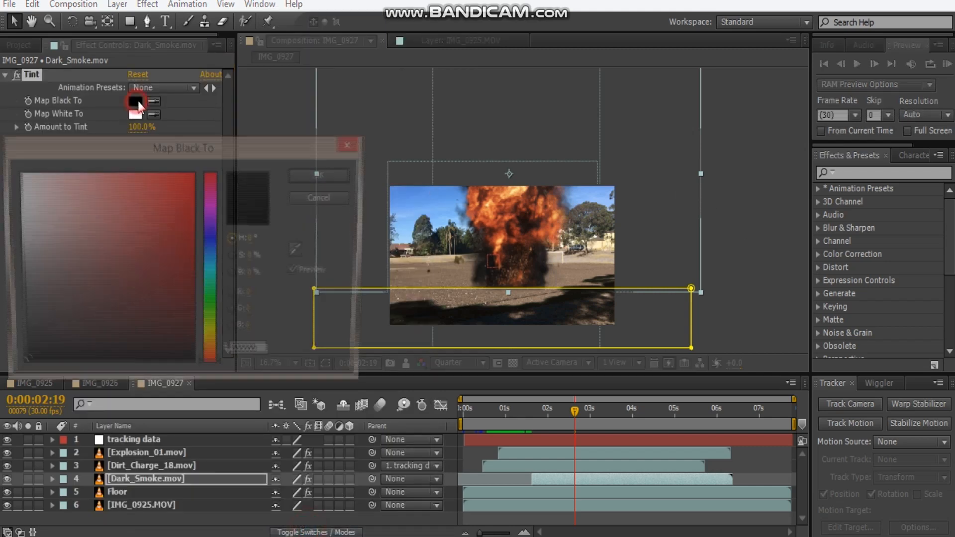
pyautogui.moveTo(215, 369); pyautogui.dragTo(214, 355)
pyautogui.moveTo(96, 341); pyautogui.dragTo(121, 294)
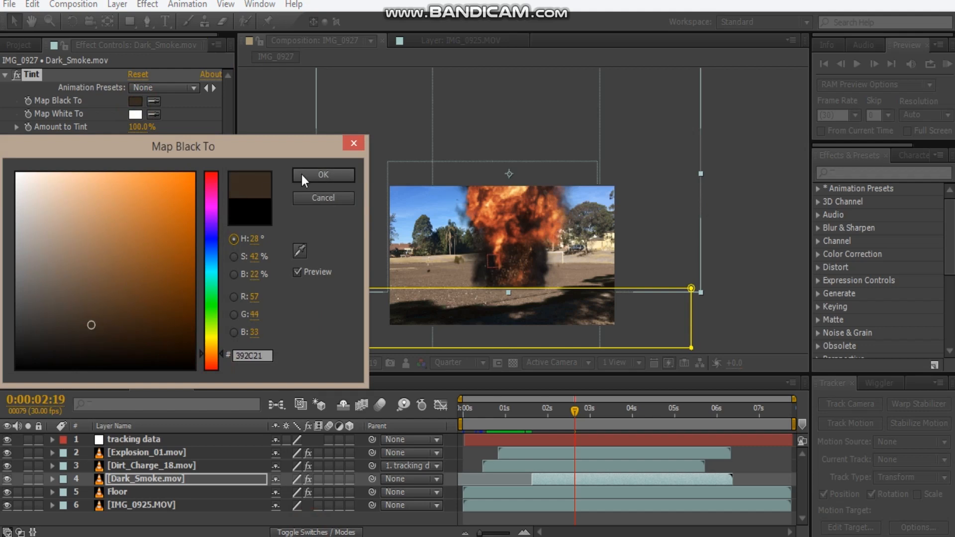
pyautogui.click(323, 175)
# Set the smoke's Amount to Tint to 25% and collapse the effect.
pyautogui.scroll(2, 515, 288)
pyautogui.moveTo(137, 128); pyautogui.dragTo(127, 129)
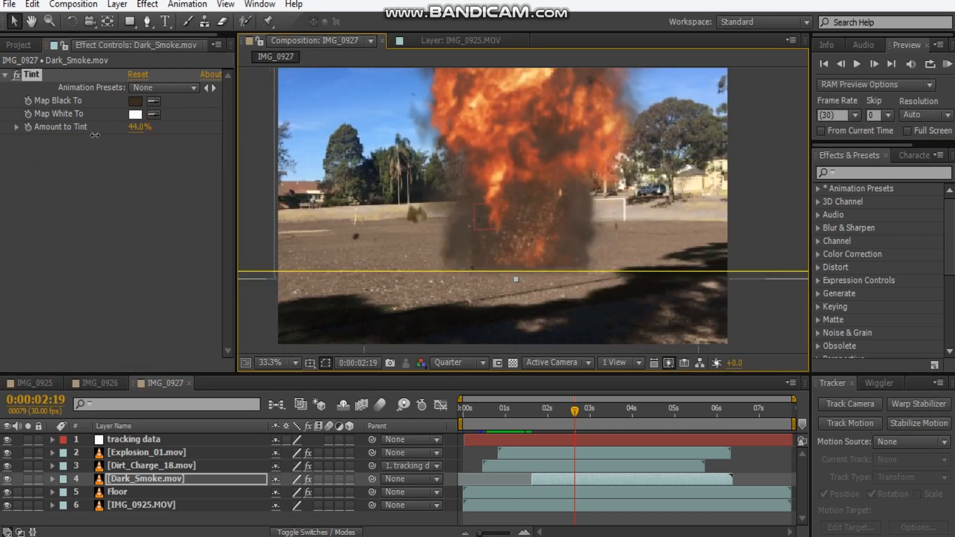
pyautogui.click(140, 128)
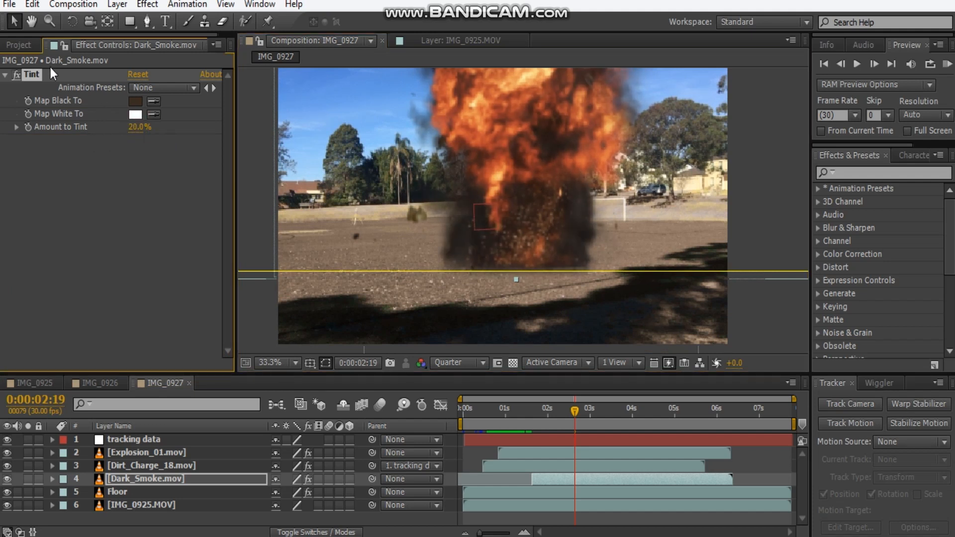
pyautogui.click(17, 75)
pyautogui.click(139, 139)
pyautogui.write('25')
pyautogui.press('Return')
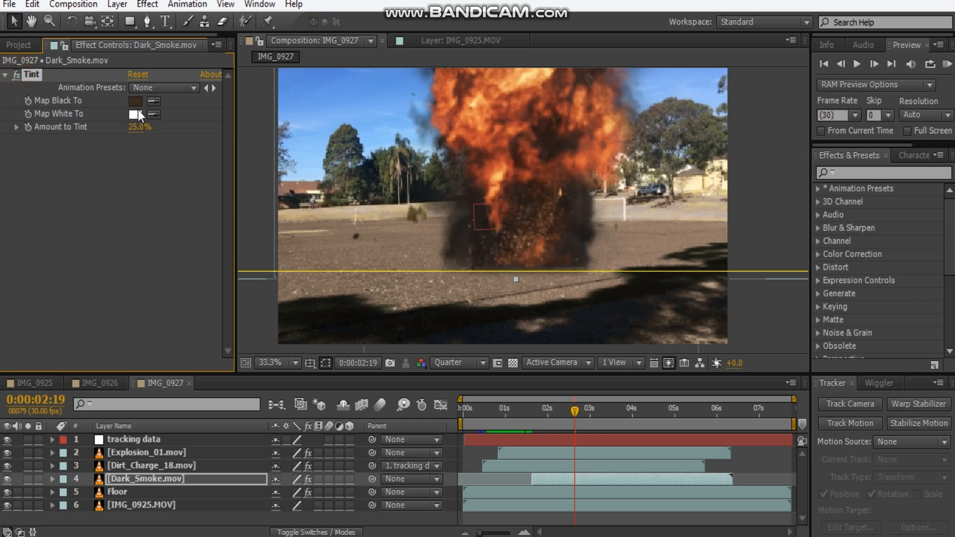
pyautogui.click(5, 74)
pyautogui.click(119, 166)
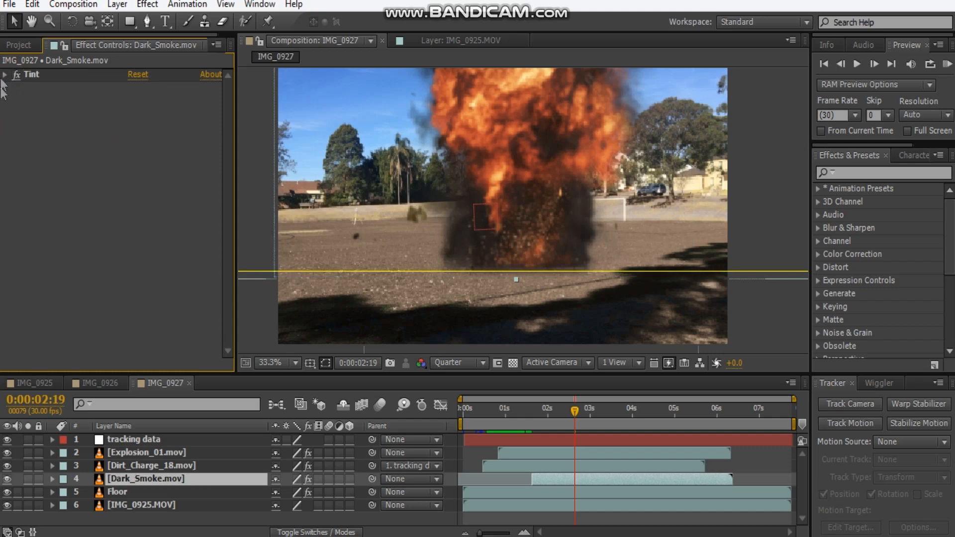
# Add Dust_Wave_02.mov above Explosion_01.mov and position it over the base of the explosion.
pyautogui.click(19, 45)
pyautogui.moveTo(78, 217); pyautogui.dragTo(182, 451)
pyautogui.moveTo(480, 257); pyautogui.dragTo(497, 248)
# Draw a rectangular mask around the dust wave, trimming its lower edge, and set the mask feather to 50 pixels.
pyautogui.click(130, 22)
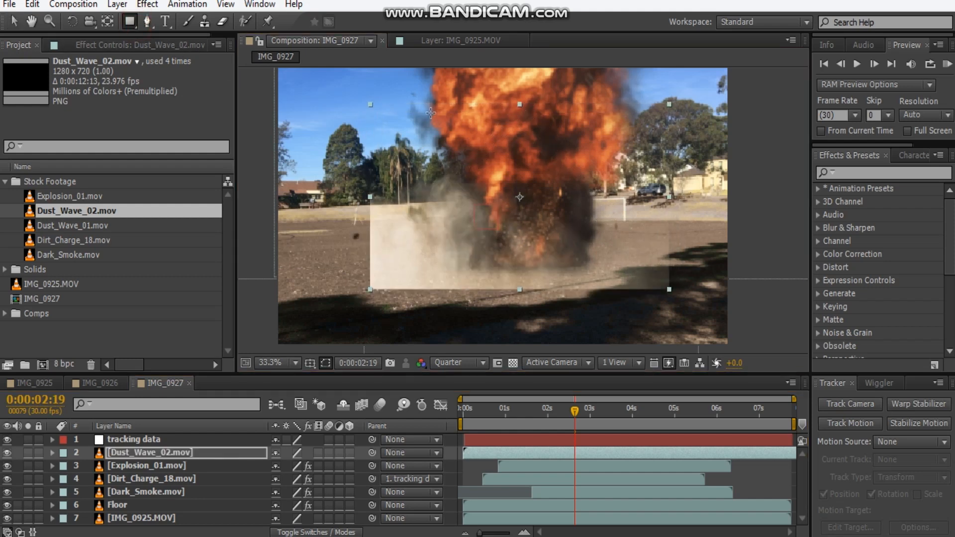
pyautogui.moveTo(378, 98); pyautogui.dragTo(655, 274)
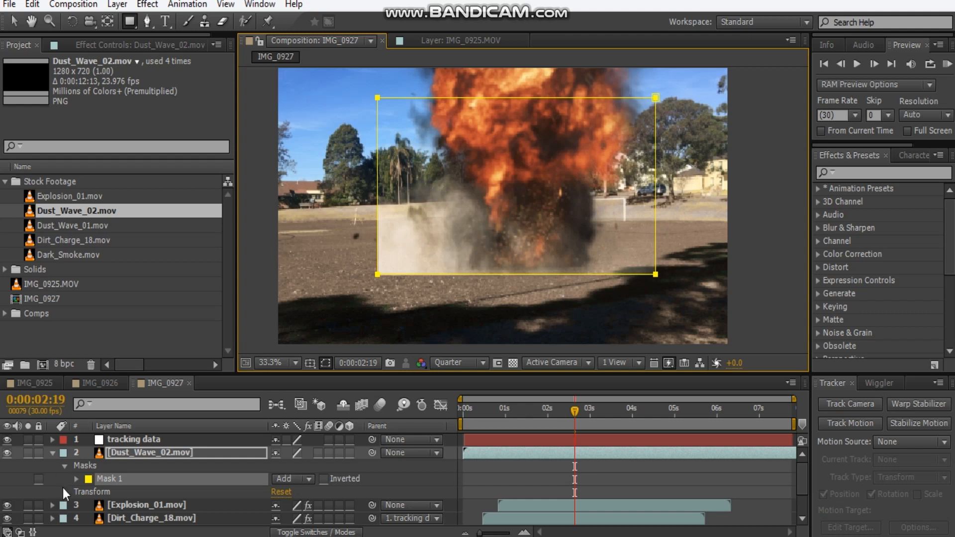
pyautogui.press('f')
pyautogui.moveTo(296, 478); pyautogui.dragTo(322, 480)
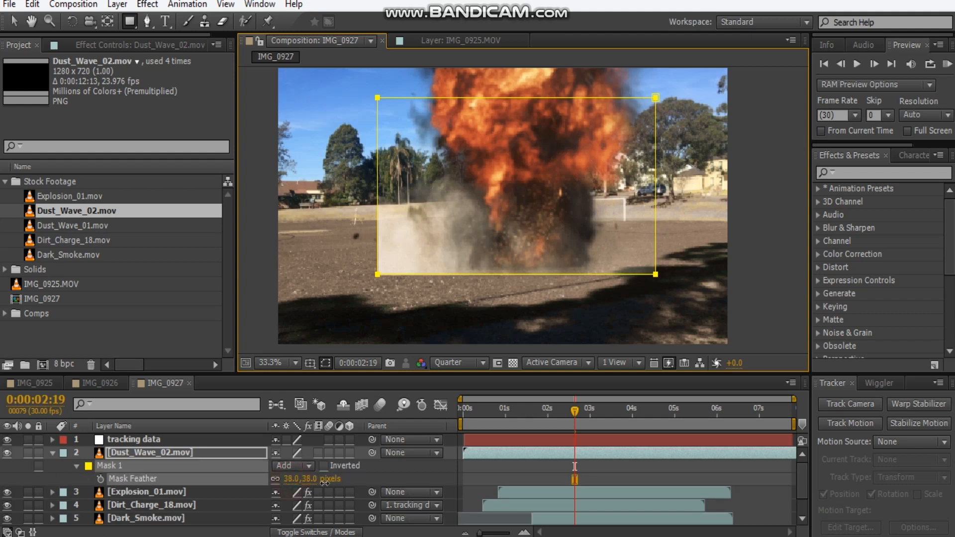
pyautogui.click(292, 479)
pyautogui.write('50')
pyautogui.press('Return')
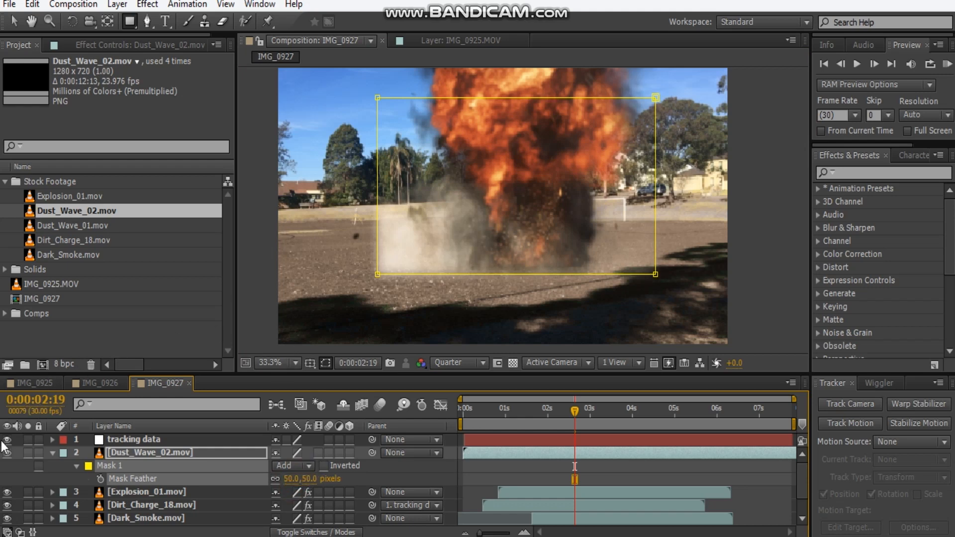
# Add a Tint effect to Dust_Wave_02.mov with black and white mapped to dark browns, at a 70% tint amount.
pyautogui.click(109, 45)
pyautogui.rightClick(63, 79)
pyautogui.click(103, 100)
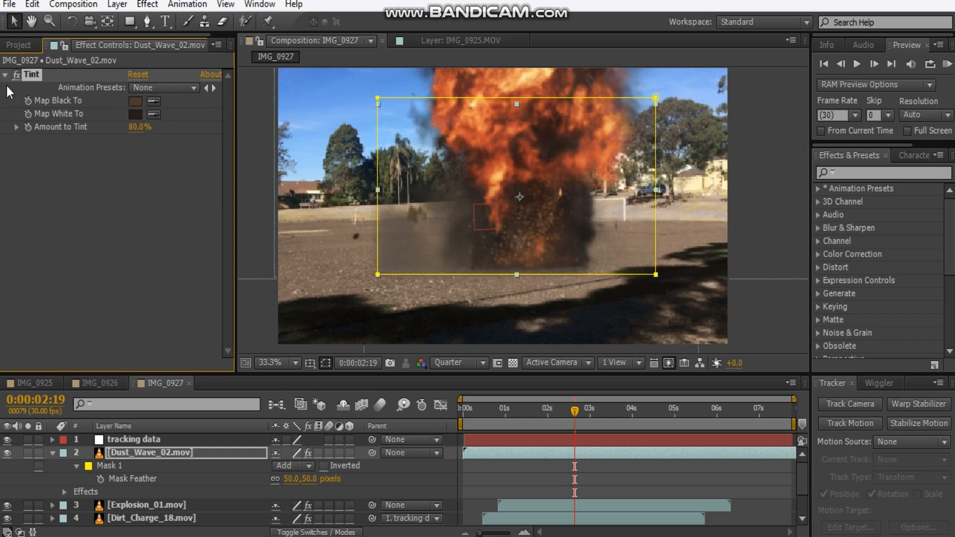
pyautogui.click(134, 128)
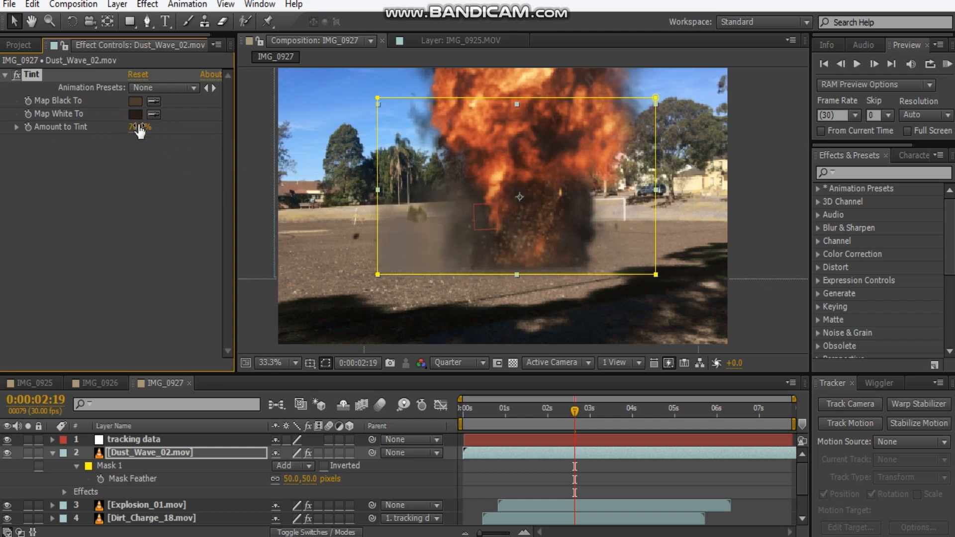
# Shift the Dust_Wave_02.mov layer slightly later and time-stretch it with a factor of 70.
pyautogui.click(142, 452)
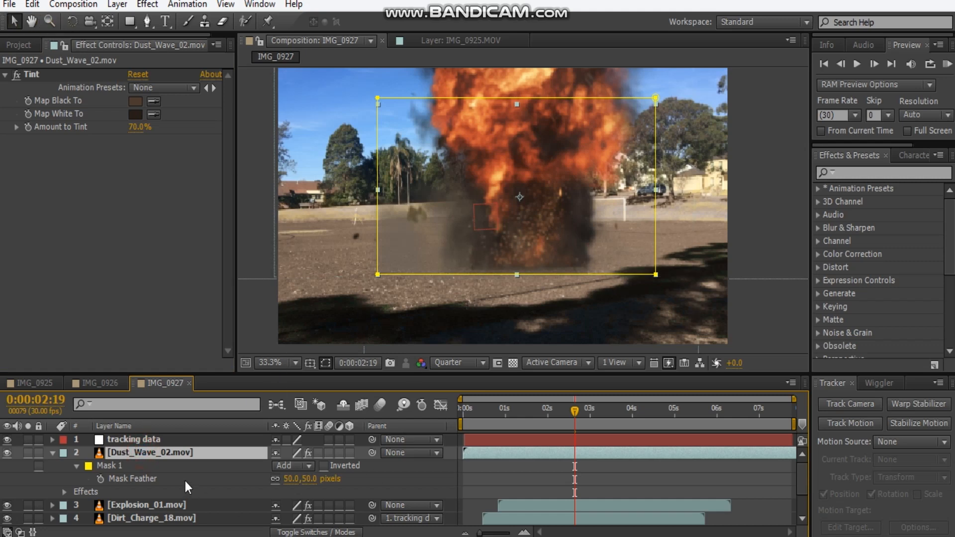
pyautogui.moveTo(503, 454); pyautogui.dragTo(507, 454)
pyautogui.rightClick(199, 458)
pyautogui.moveTo(324, 129)
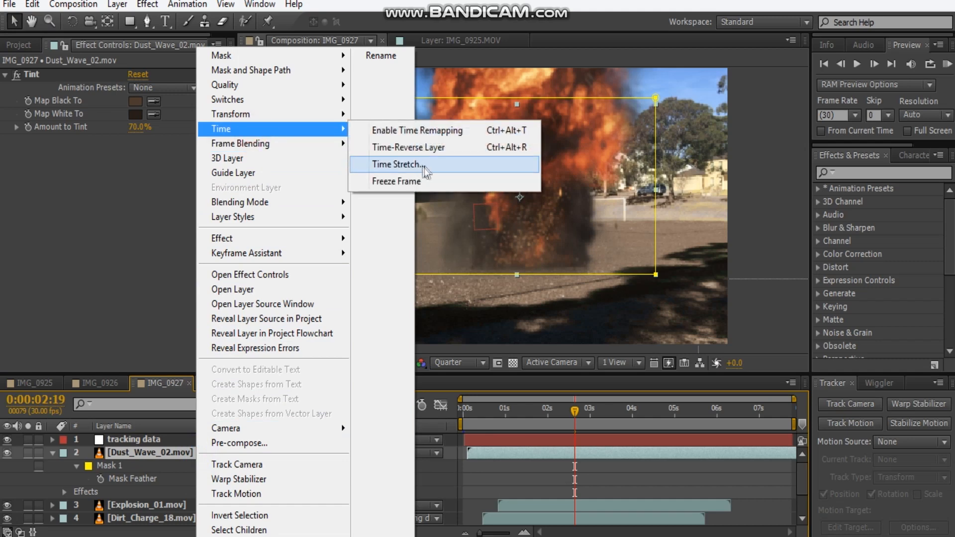
pyautogui.click(422, 165)
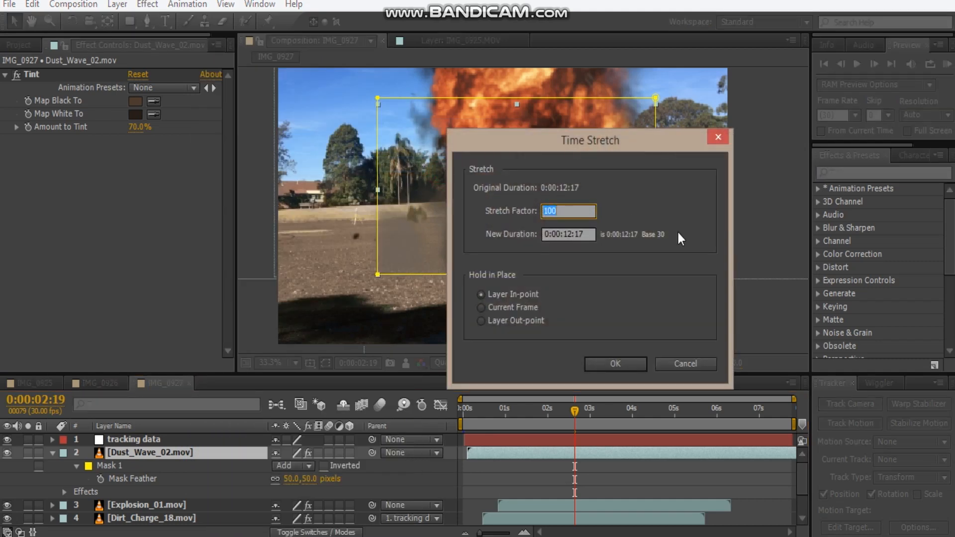
pyautogui.write('70')
pyautogui.press('Return')
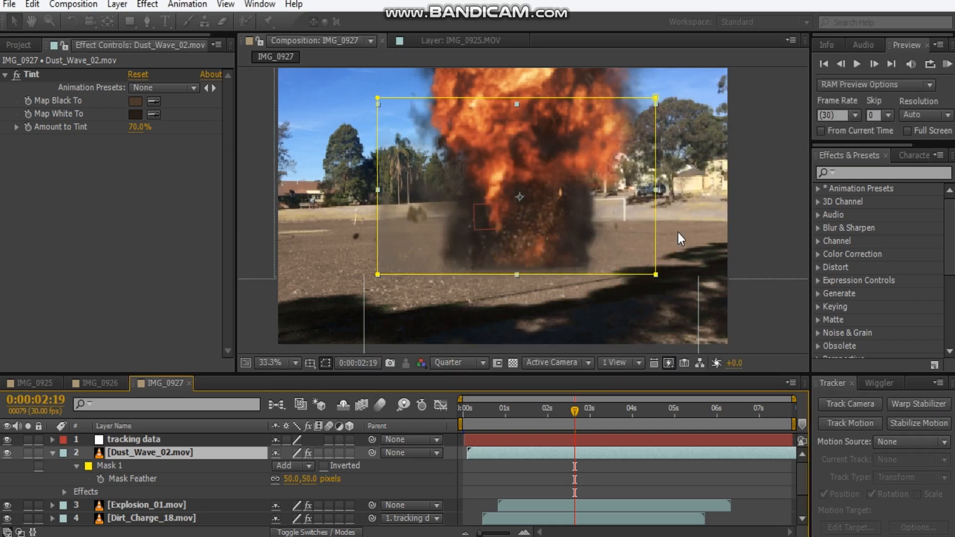
# Shift the Dust_Wave_02.mov layer in time so that it starts at about 0:00:01:04, just after the explosion begins.
pyautogui.moveTo(550, 455); pyautogui.dragTo(552, 456)
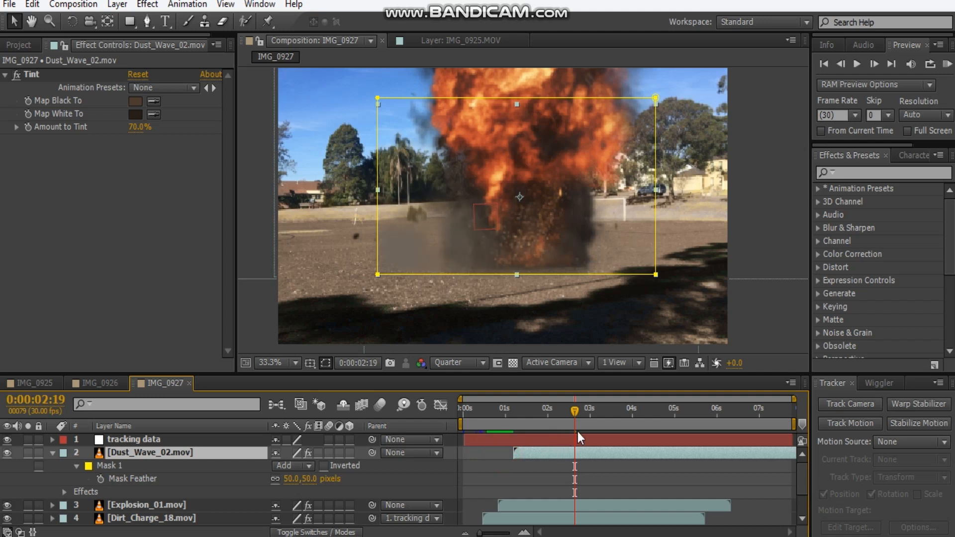
pyautogui.click(502, 415)
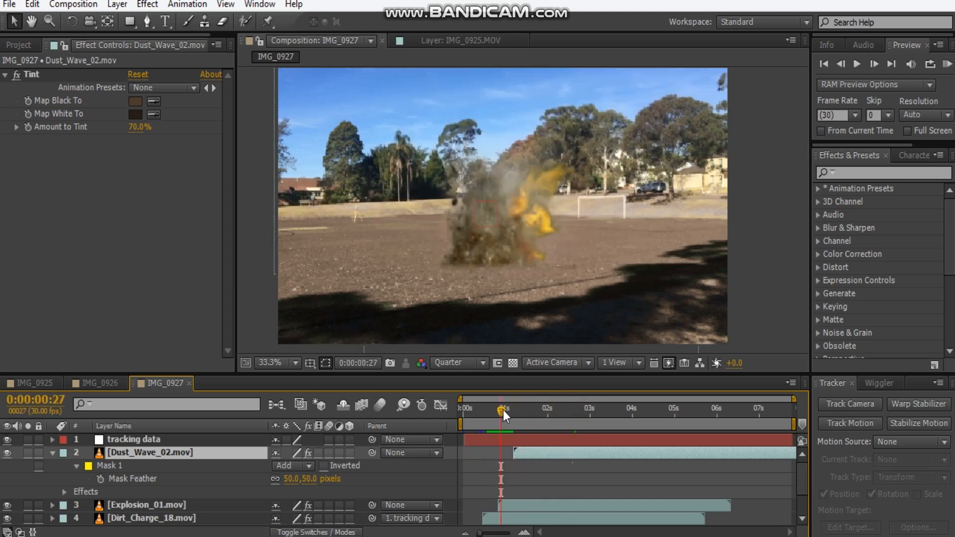
pyautogui.press('pagedown')
pyautogui.press('pagedown')
pyautogui.press('pagedown')
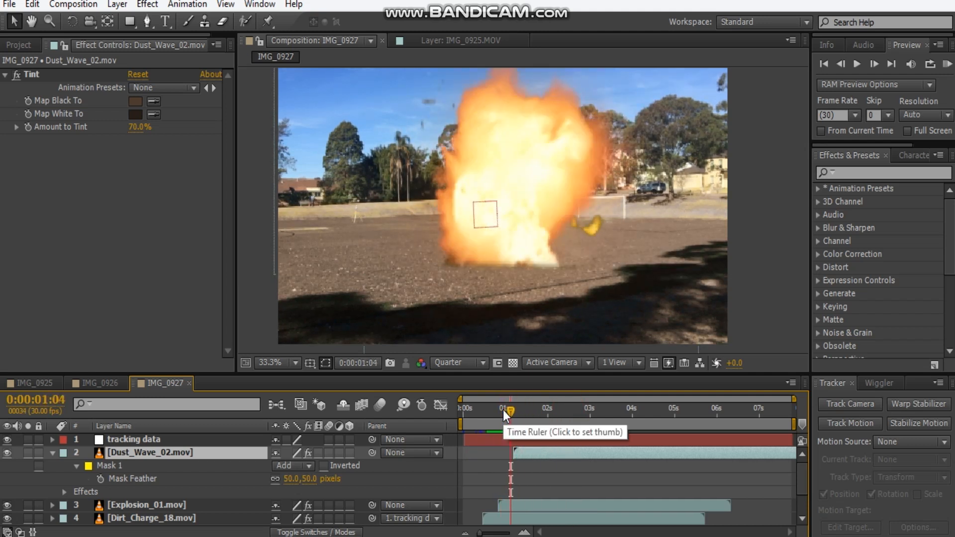
pyautogui.click(517, 453)
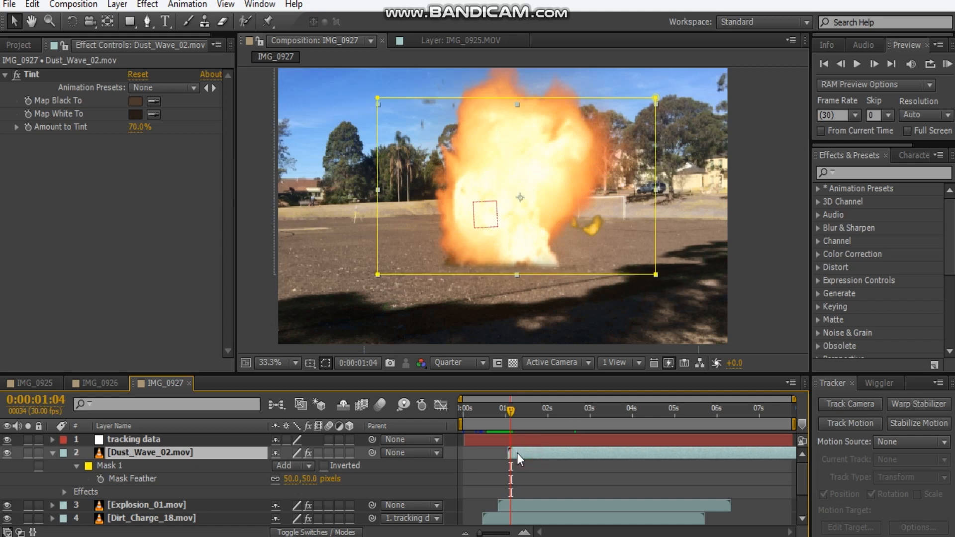
# Move Explosion_01.mov slightly to the left over the dirt blast and play the composition to check it.
pyautogui.click(170, 505)
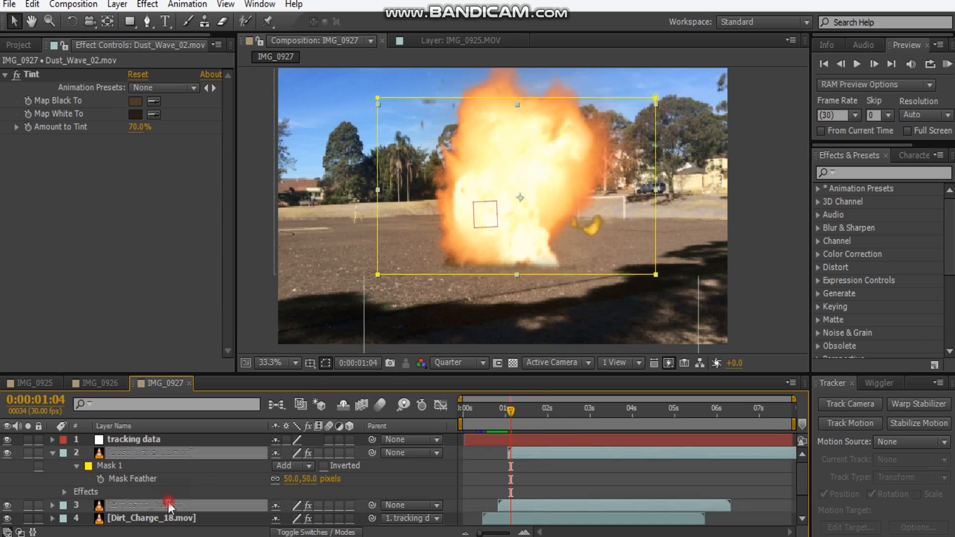
pyautogui.press(',')
pyautogui.press('.')
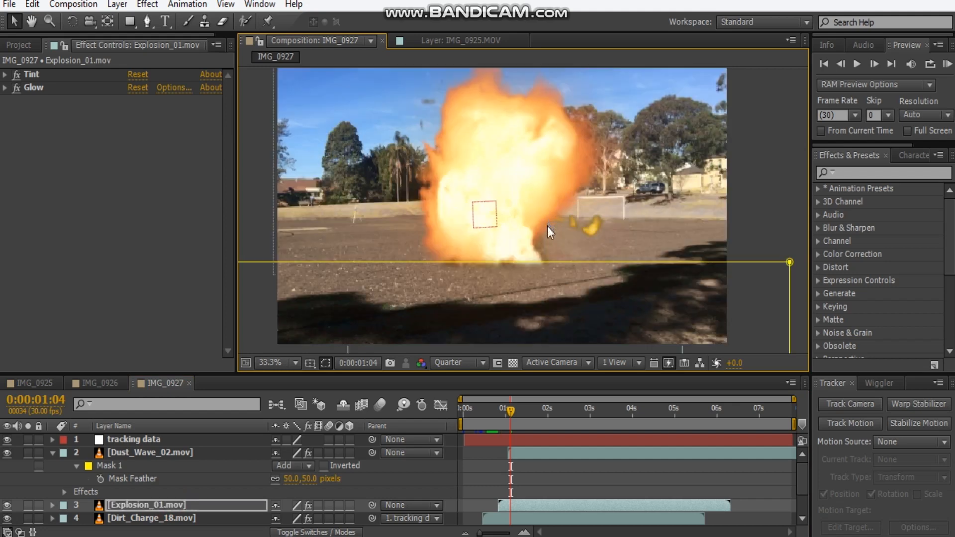
pyautogui.press('space')
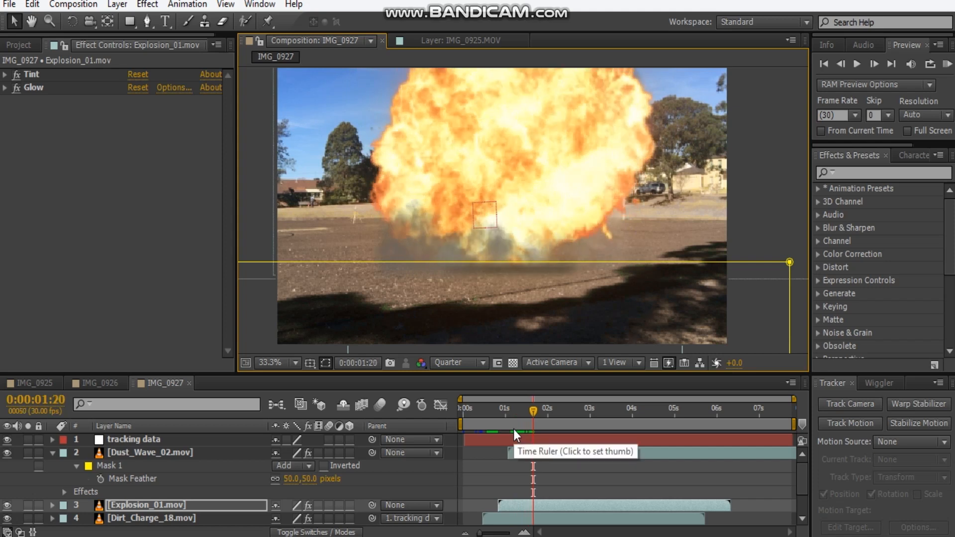
# Adjust the Dust_Wave_02.mov Tint to an 83% amount, with white mapped to a lighter brown sampled from the field ground.
pyautogui.scroll(1, 492, 307)
pyautogui.moveTo(466, 290); pyautogui.dragTo(577, 240)
pyautogui.click(121, 454)
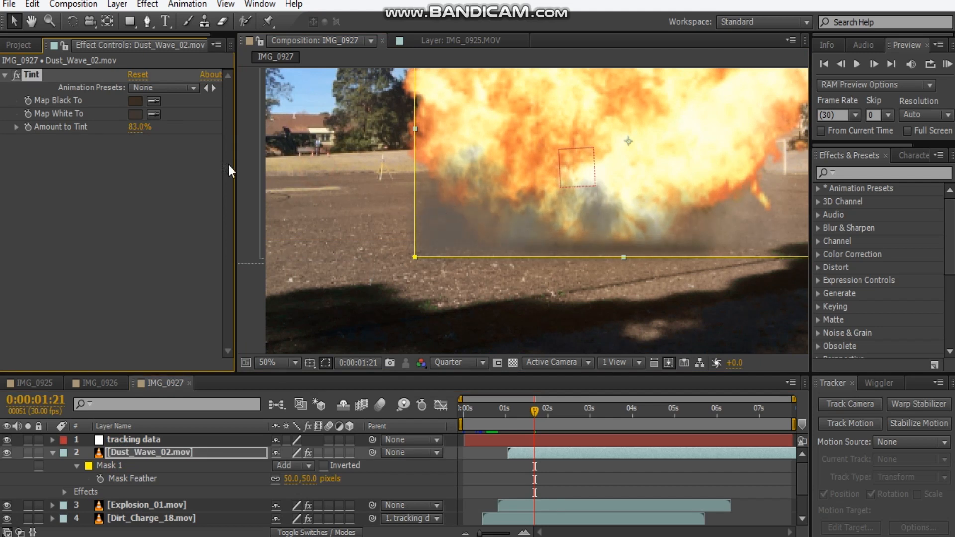
pyautogui.moveTo(135, 133)
pyautogui.mouseDown()
pyautogui.moveTo(127, 131)
pyautogui.moveTo(143, 133)
pyautogui.mouseUp()
pyautogui.click(152, 116)
pyautogui.click(363, 233)
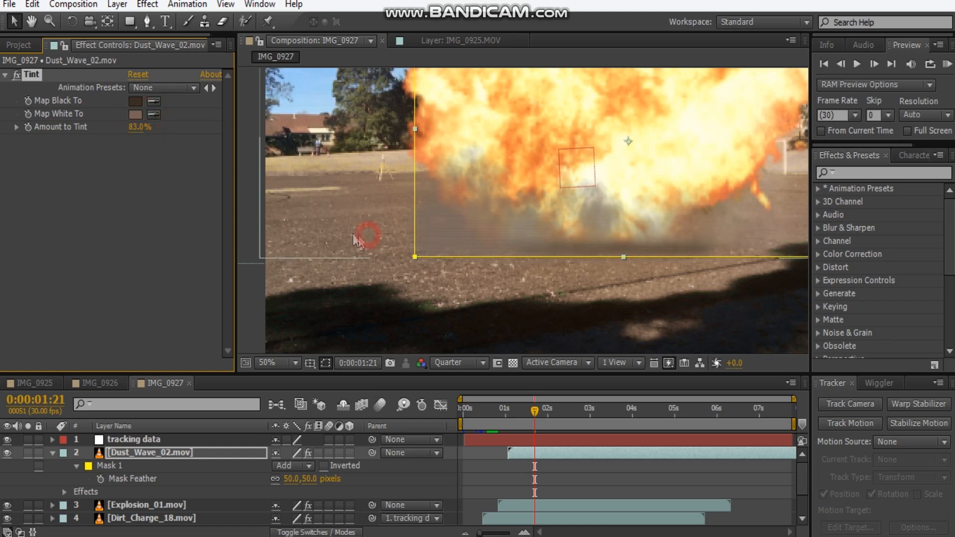
# Hide the mask outlines in the composition view, then enlarge and reposition Dust_Wave_02.mov across the base of the explosion.
pyautogui.moveTo(608, 241); pyautogui.dragTo(582, 242)
pyautogui.scroll(-2, 553, 223)
pyautogui.scroll(2, 557, 225)
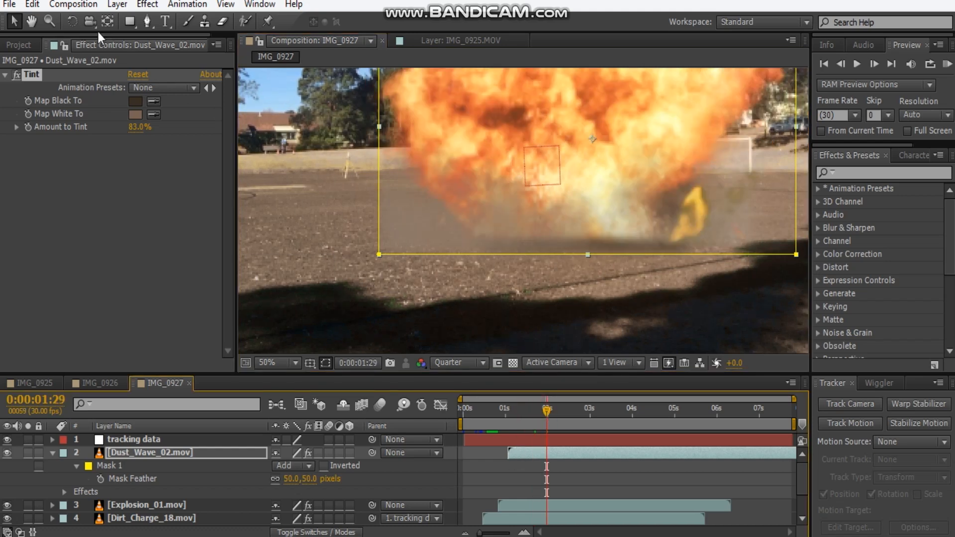
pyautogui.scroll(-2, 701, 219)
pyautogui.click(678, 264)
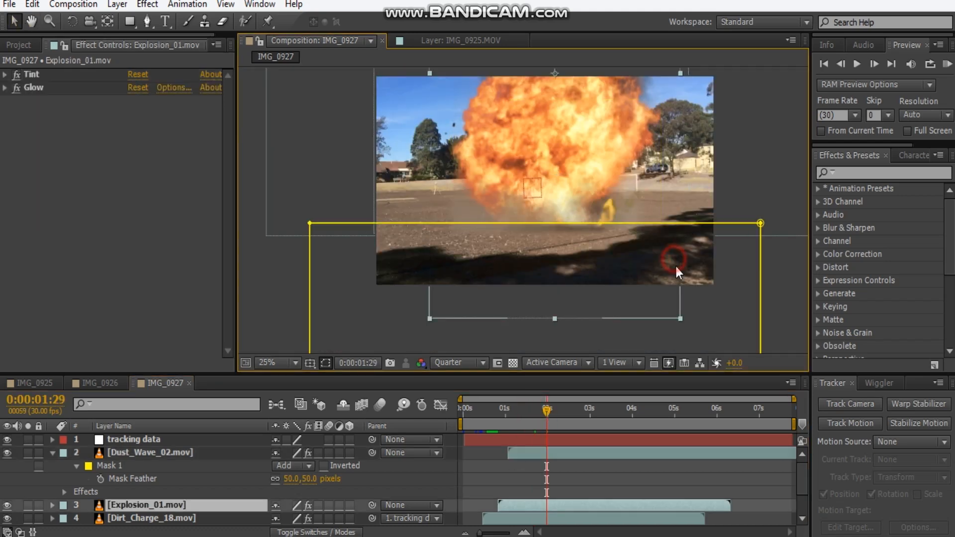
pyautogui.click(215, 453)
pyautogui.click(215, 466)
pyautogui.scroll(-1, 666, 264)
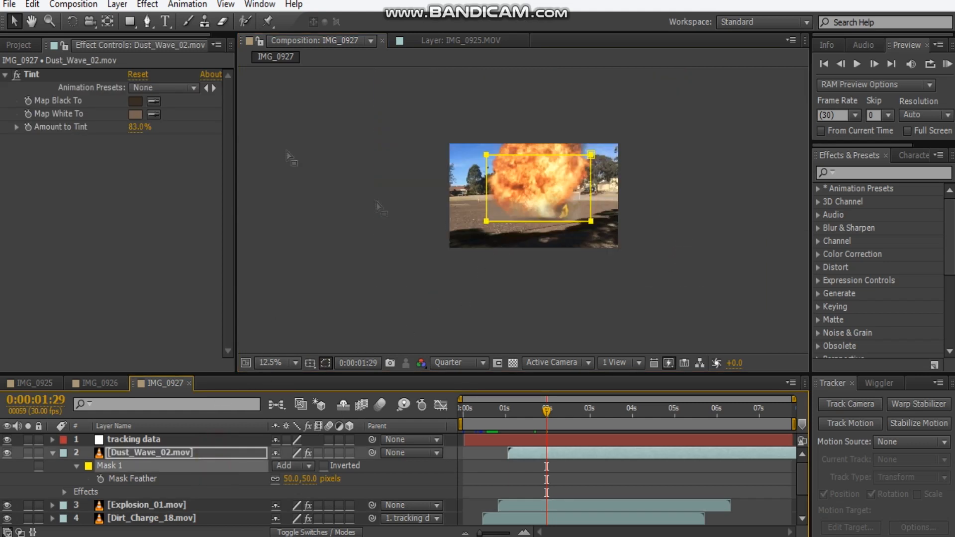
pyautogui.click(325, 364)
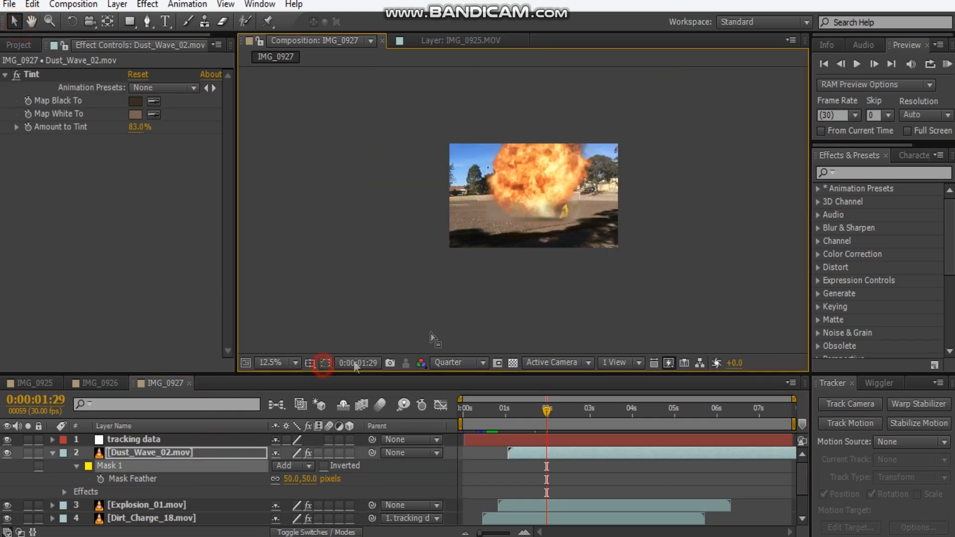
pyautogui.scroll(1, 617, 187)
pyautogui.click(562, 189)
pyautogui.click(658, 233)
pyautogui.moveTo(641, 229); pyautogui.dragTo(649, 214)
# Duplicate the Dust_Wave_02.mov layer and shift the copy to start at about 0:00:01:15.
pyautogui.click(187, 457)
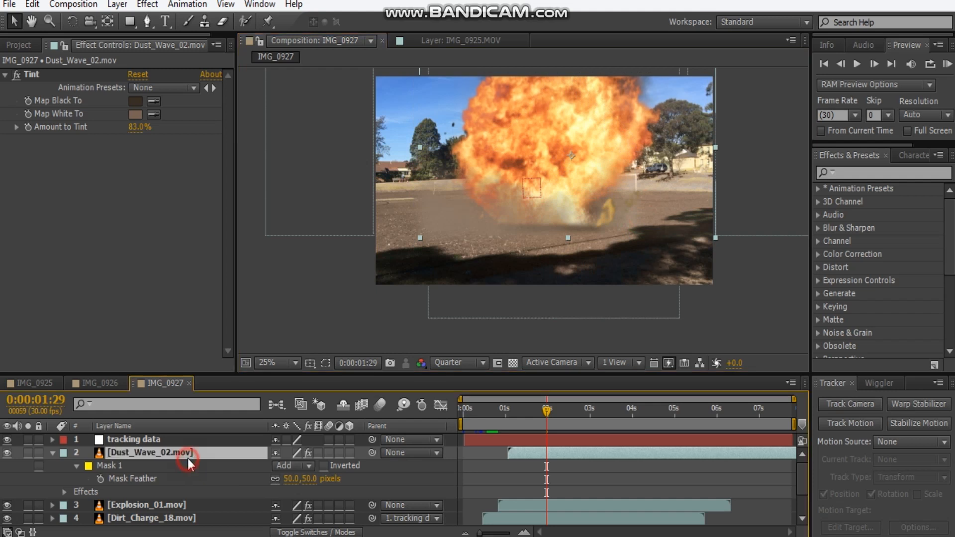
pyautogui.hotkey('ctrl', 'd')
pyautogui.click(554, 455)
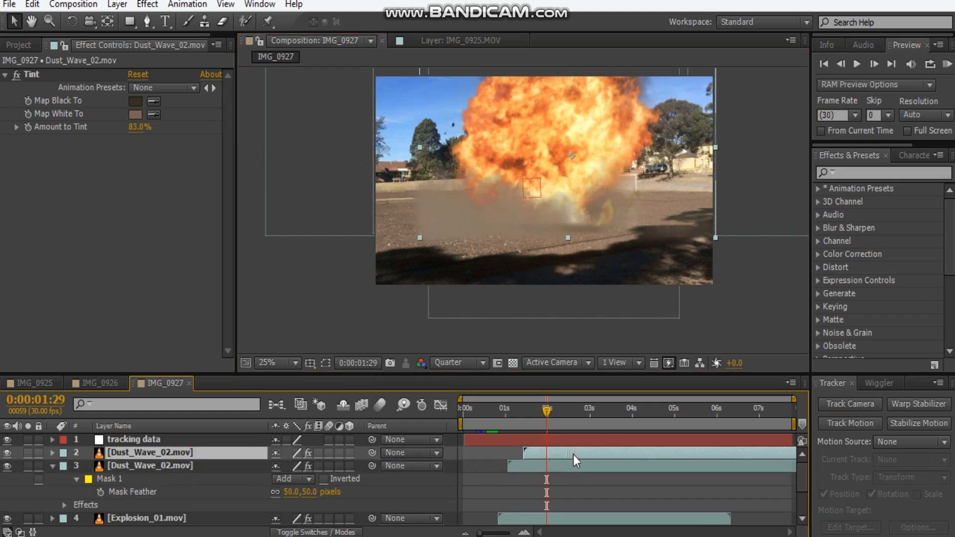
pyautogui.moveTo(573, 455); pyautogui.dragTo(577, 453)
# Enlarge the duplicated Dust_Wave_02.mov layer and place it lower, spreading over the foreground ground.
pyautogui.moveTo(419, 151); pyautogui.dragTo(776, 172)
pyautogui.moveTo(692, 188); pyautogui.dragTo(644, 192)
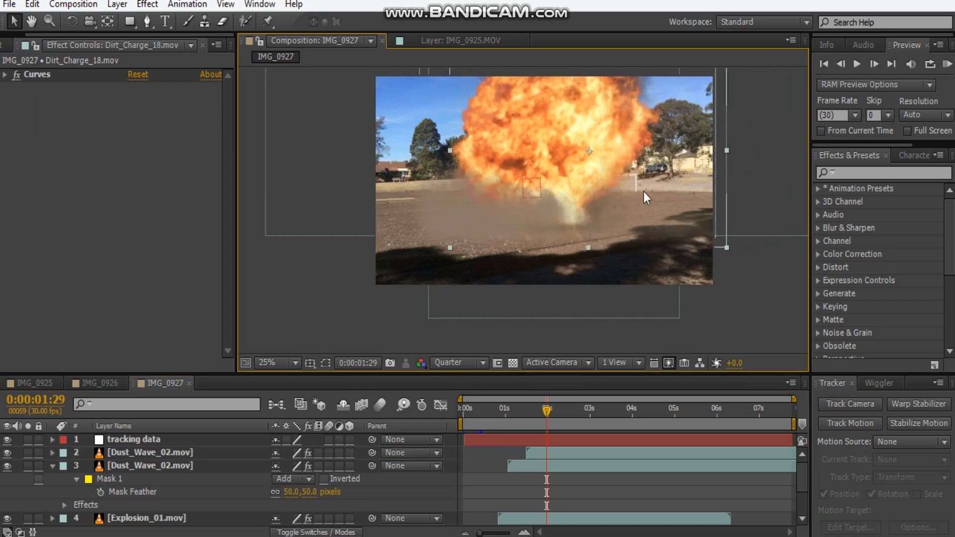
pyautogui.click(142, 454)
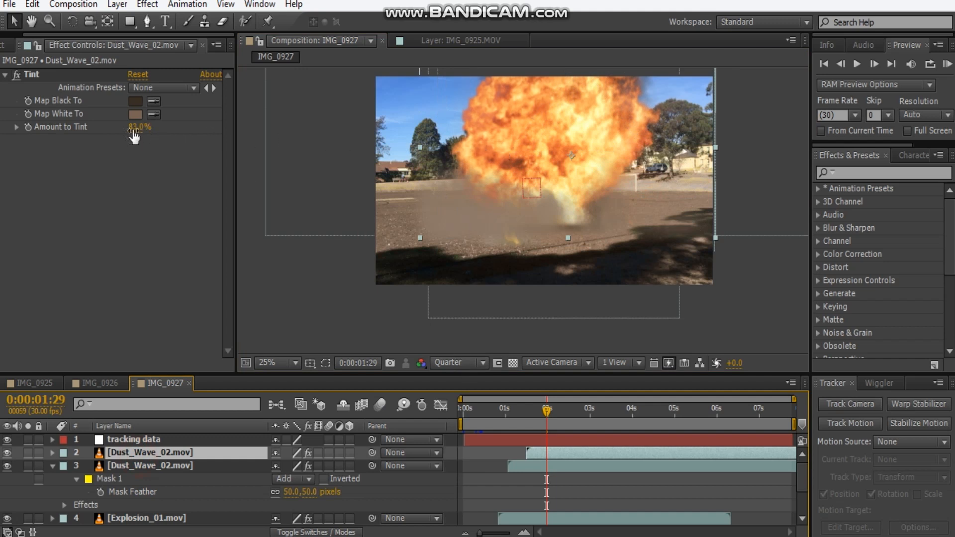
pyautogui.moveTo(713, 239); pyautogui.dragTo(783, 261)
pyautogui.moveTo(711, 240); pyautogui.dragTo(633, 251)
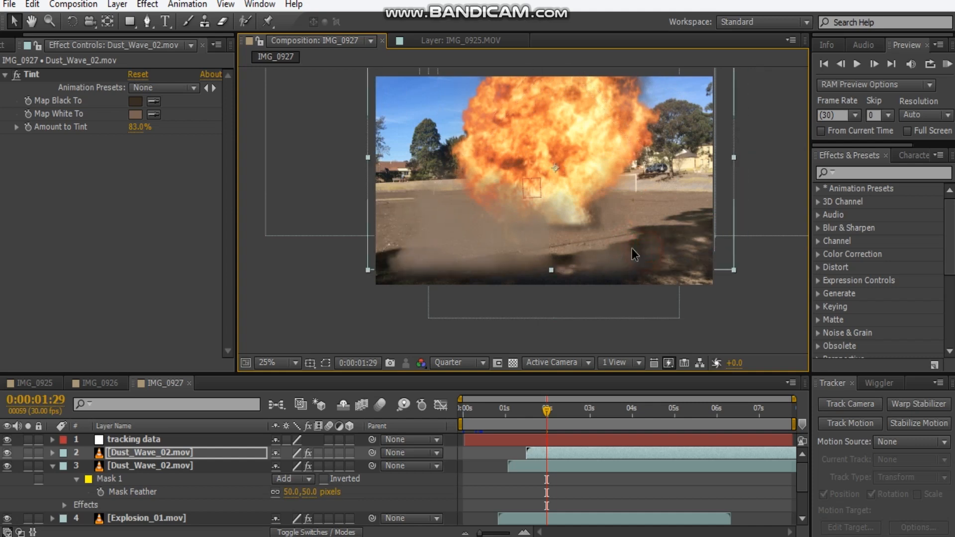
# Set the duplicated dust wave's Tint to map white to dark brown 4B3C32.
pyautogui.click(136, 116)
pyautogui.moveTo(75, 274); pyautogui.dragTo(74, 312)
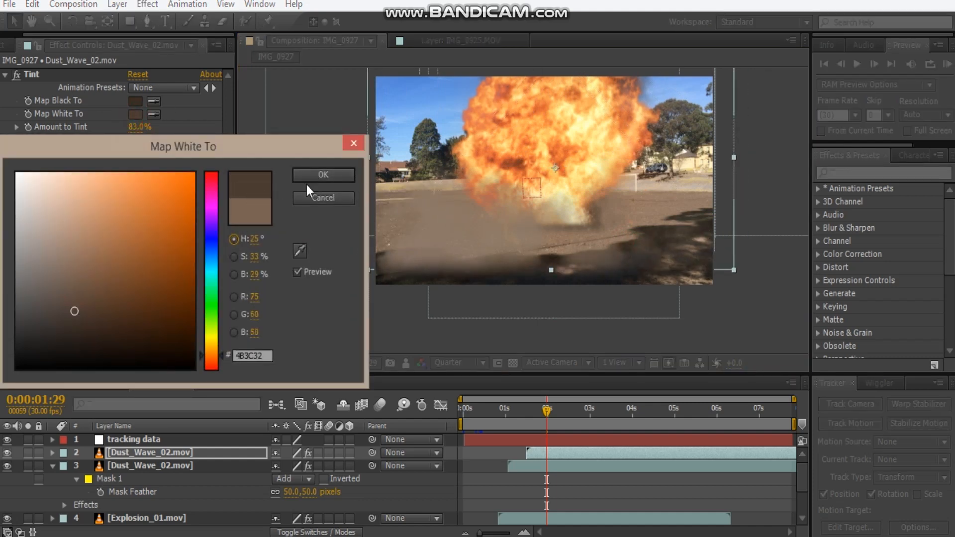
pyautogui.click(320, 176)
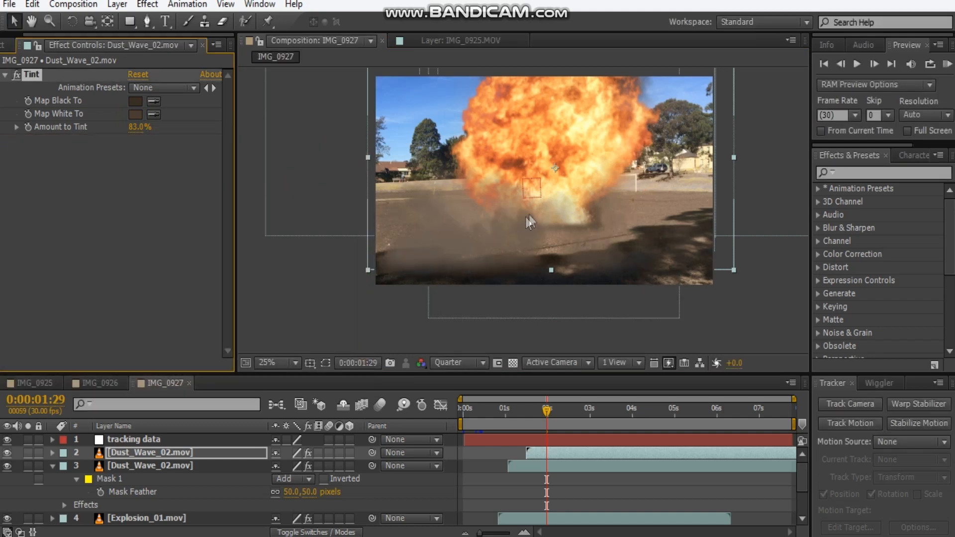
pyautogui.hotkey('ctrl', 'd')
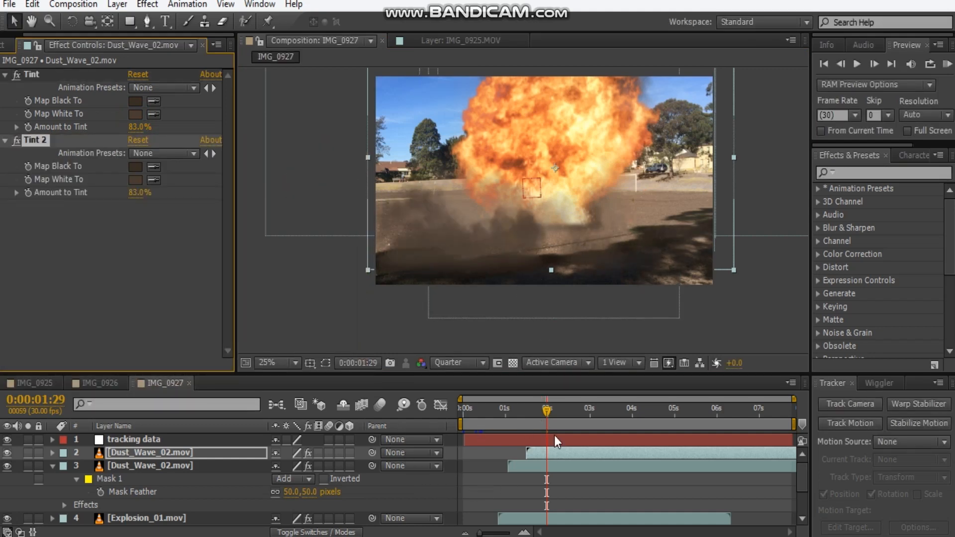
pyautogui.click(564, 455)
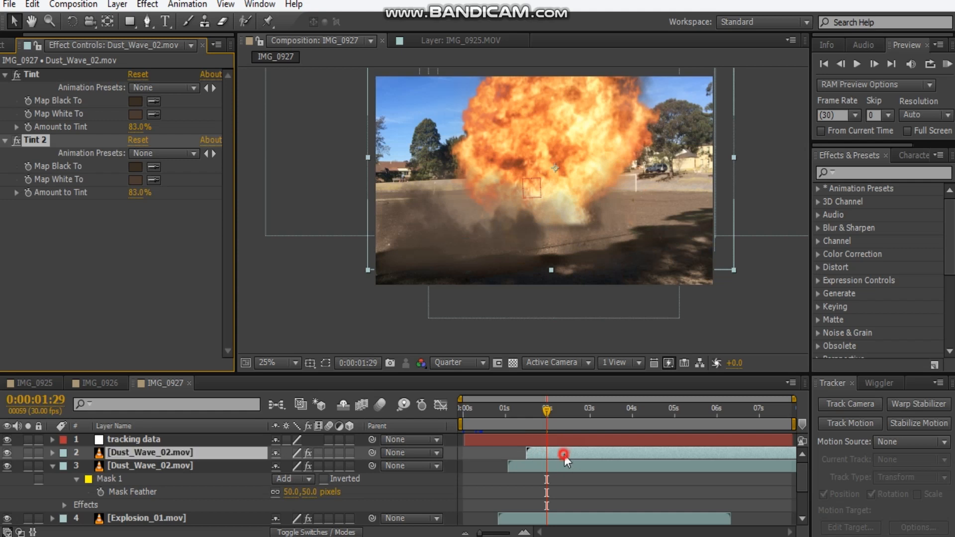
pyautogui.hotkey('ctrl', 'z')
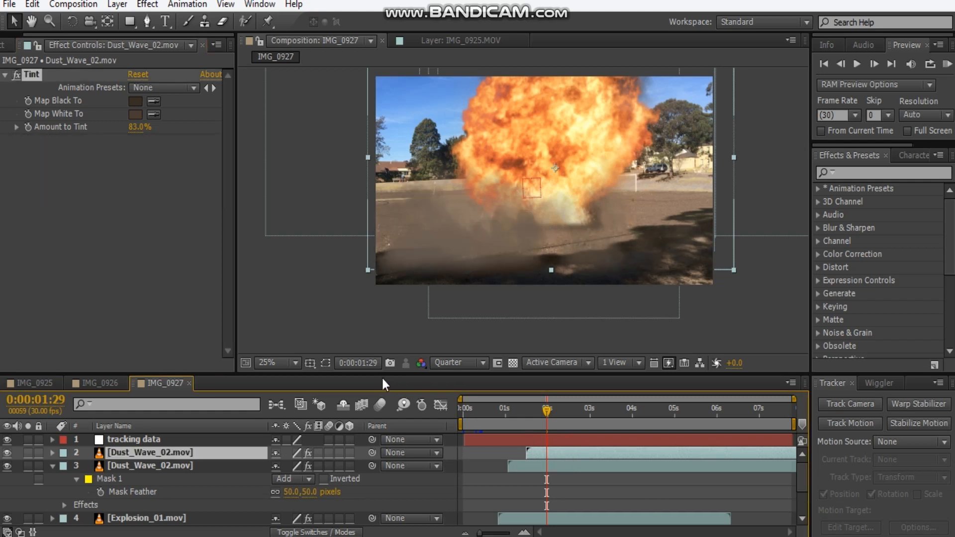
# Duplicate the upper Dust_Wave_02.mov layer again and shift the new copy to start at about 2.5 seconds.
pyautogui.click(180, 453)
pyautogui.hotkey('ctrl', 'd')
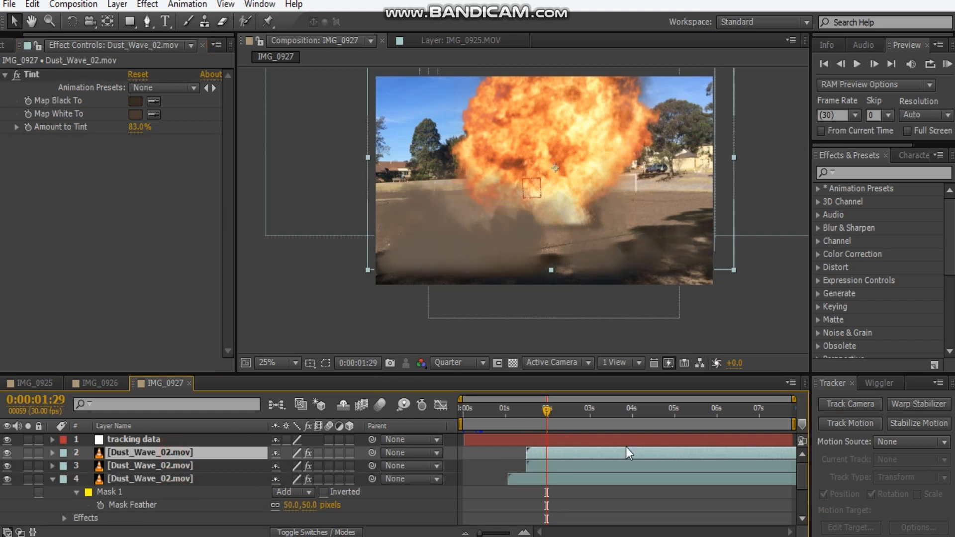
pyautogui.moveTo(613, 457); pyautogui.dragTo(617, 458)
# Enlarge the middle Dust_Wave_02.mov layer beyond the frame's width and reposition it over the foreground.
pyautogui.click(370, 204)
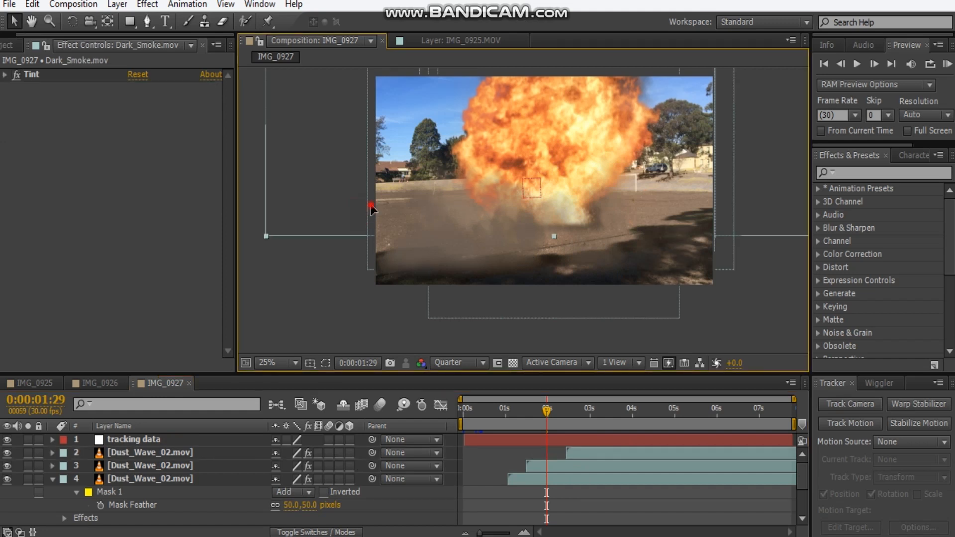
pyautogui.click(715, 258)
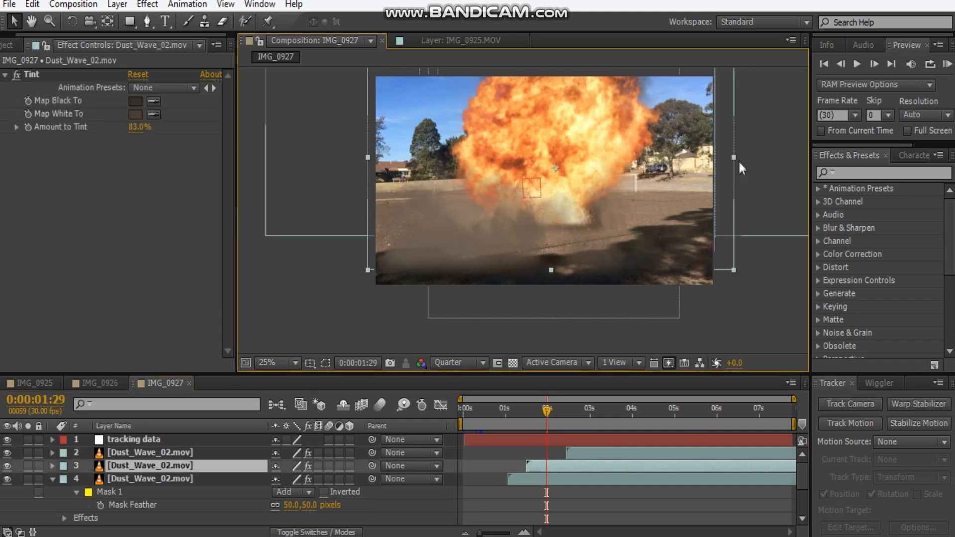
pyautogui.moveTo(733, 270); pyautogui.dragTo(758, 279)
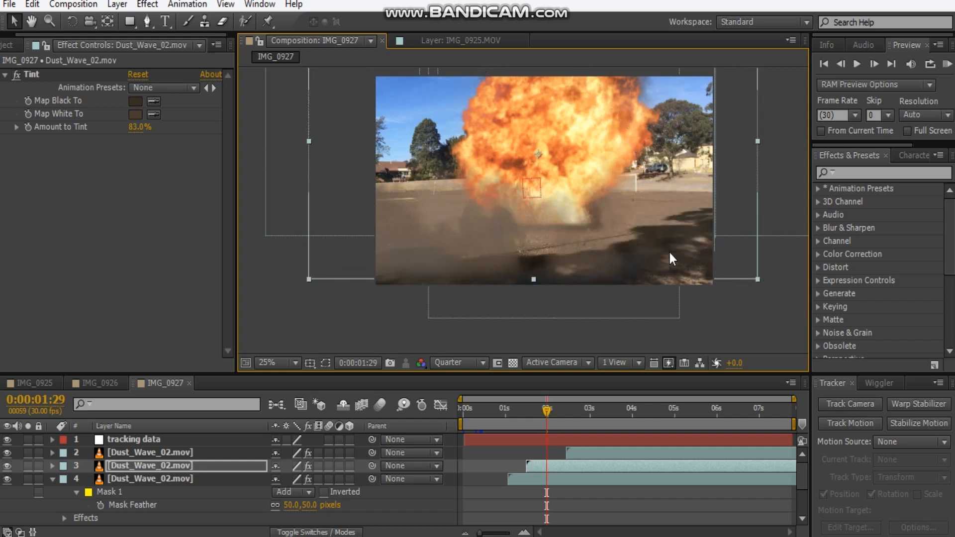
pyautogui.press(',')
pyautogui.click(581, 208)
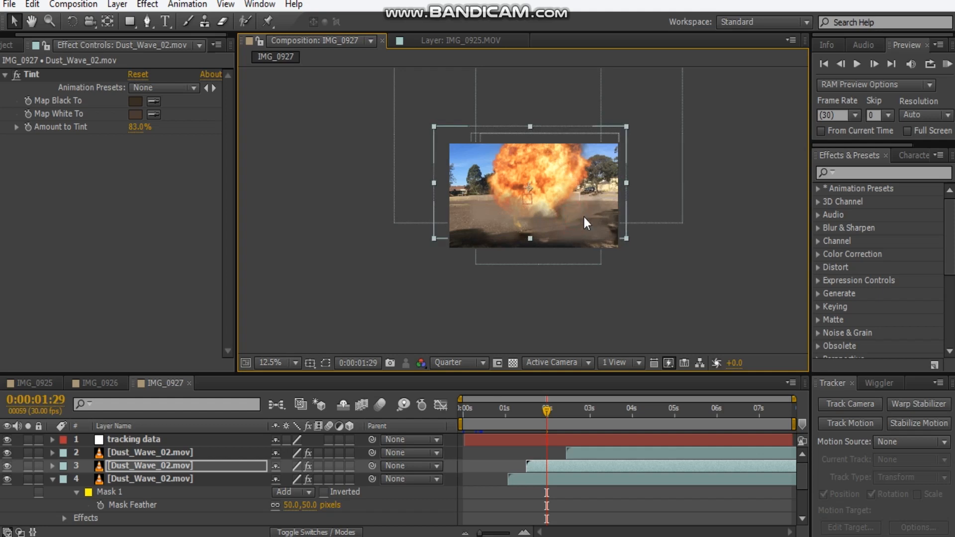
pyautogui.press('.')
pyautogui.press('.')
pyautogui.press('.')
pyautogui.press(',')
pyautogui.press(',')
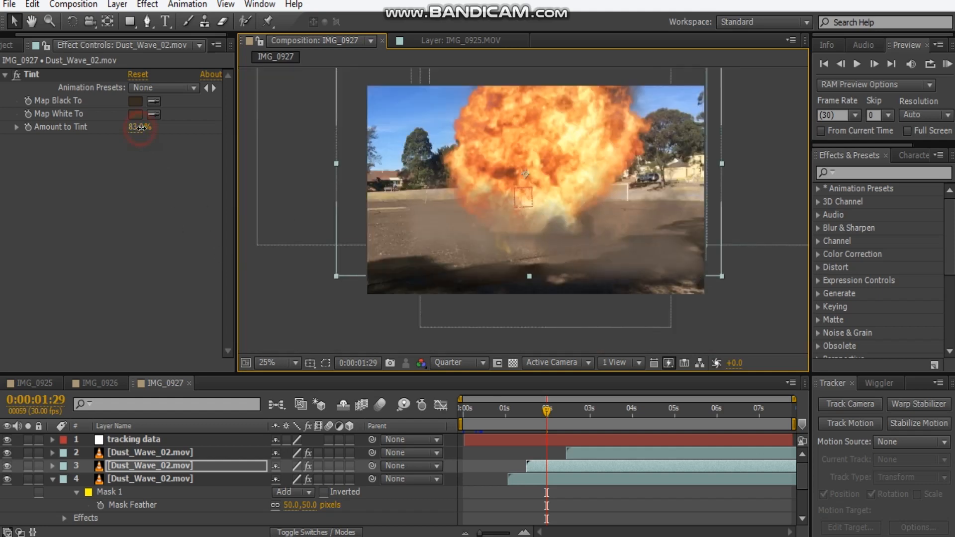
# Set the middle dust wave's tint amount to 73% and shift the topmost Dust_Wave_02.mov layer slightly earlier.
pyautogui.moveTo(141, 128); pyautogui.dragTo(134, 136)
pyautogui.click(739, 311)
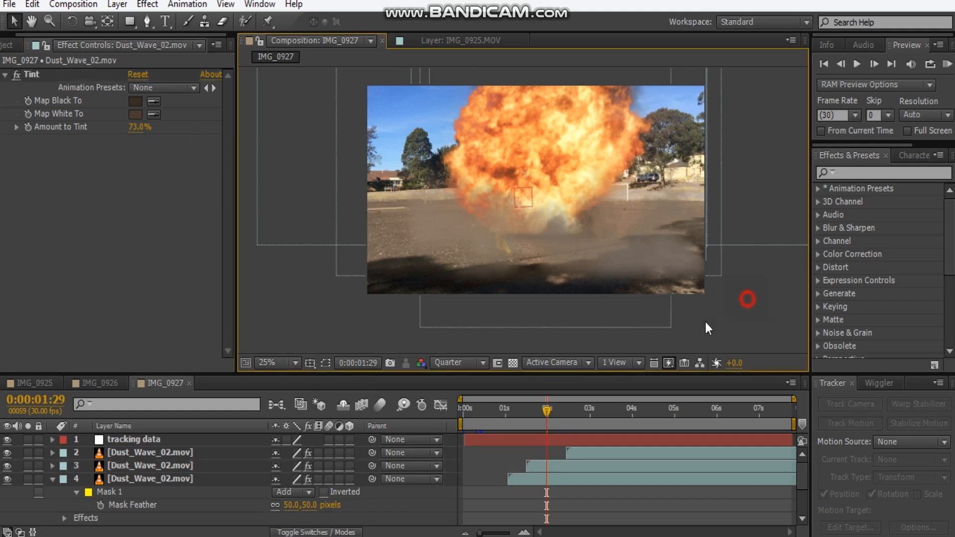
pyautogui.click(572, 452)
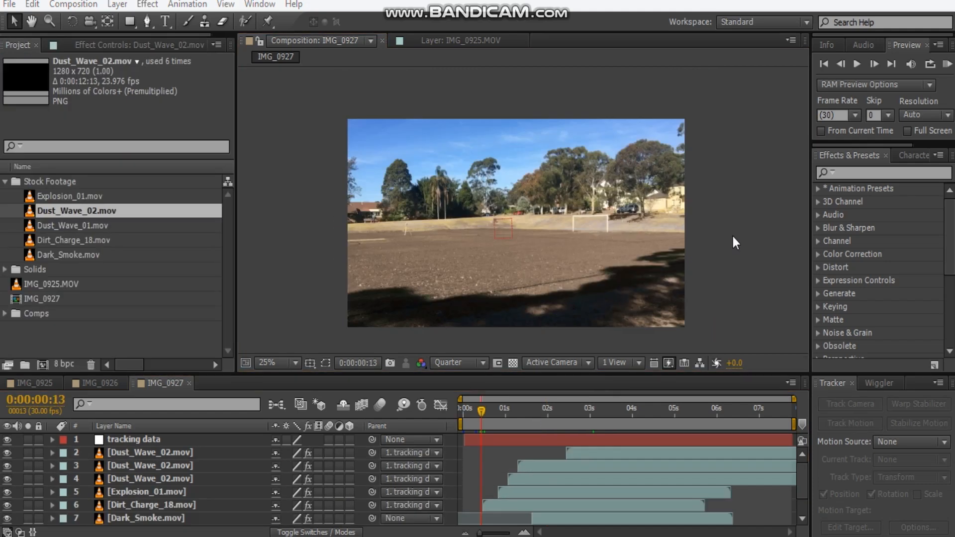
# Step forward through the frames from 0:00:00:13 to check how the dirt blast, explosion and dust waves develop.
pyautogui.click(734, 238)
pyautogui.press('pagedown')
pyautogui.press('pagedown')
pyautogui.press('pagedown')
pyautogui.press('pagedown')
pyautogui.press('pagedown')
pyautogui.press('pagedown')
pyautogui.press('pagedown')
pyautogui.press('pagedown')
pyautogui.press('pagedown')
pyautogui.press('pagedown')
pyautogui.press('pagedown')
pyautogui.press('pagedown')
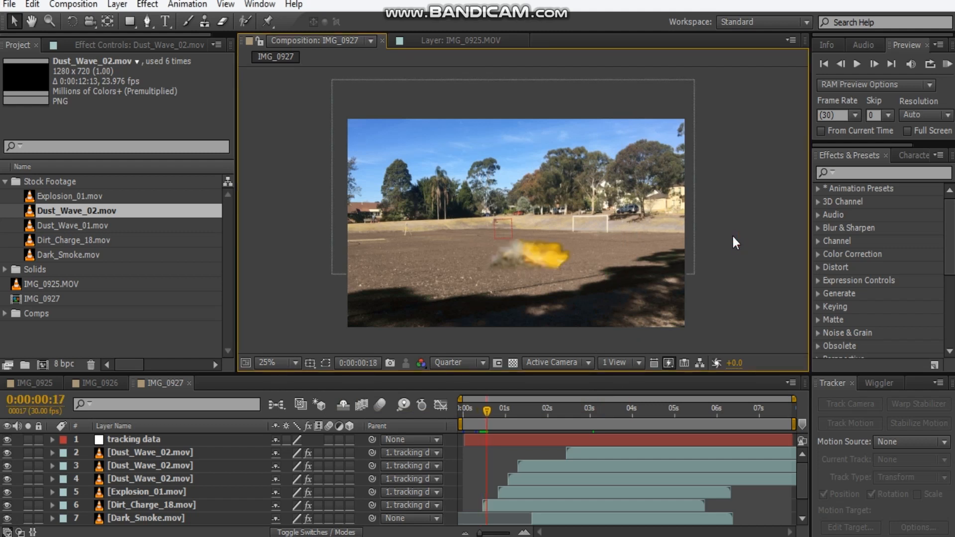
pyautogui.press('pagedown')
pyautogui.press('pagedown')
pyautogui.press('pagedown')
pyautogui.press('pagedown')
pyautogui.press('pagedown')
pyautogui.press('pagedown')
pyautogui.press('pagedown')
pyautogui.press('pagedown')
pyautogui.press('pagedown')
pyautogui.press('pagedown')
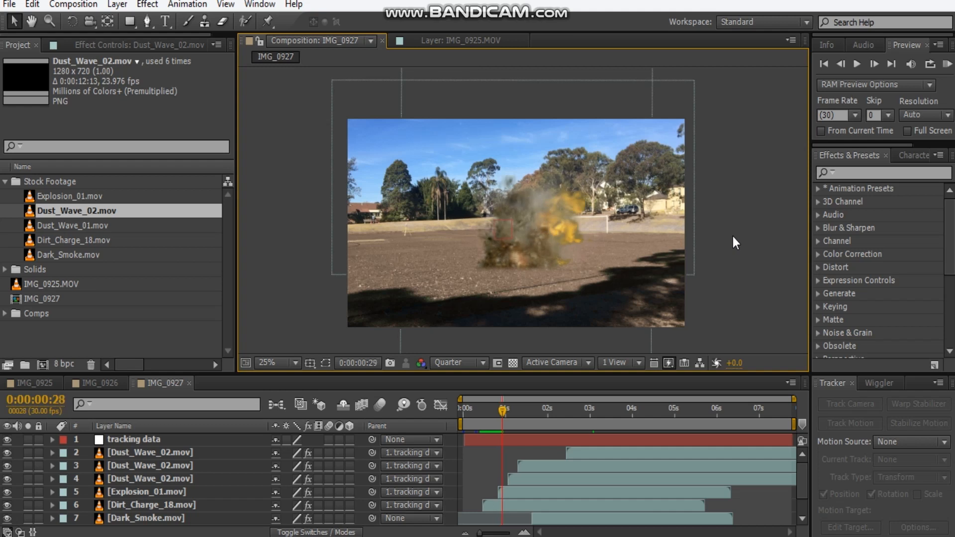
# Step forward through the frames from 0:00:01:07 to examine how the fireball and dust waves spread across the ground.
pyautogui.press('pagedown')
pyautogui.press('pagedown')
pyautogui.press('pagedown')
pyautogui.press('pagedown')
pyautogui.press('pagedown')
pyautogui.press('pagedown')
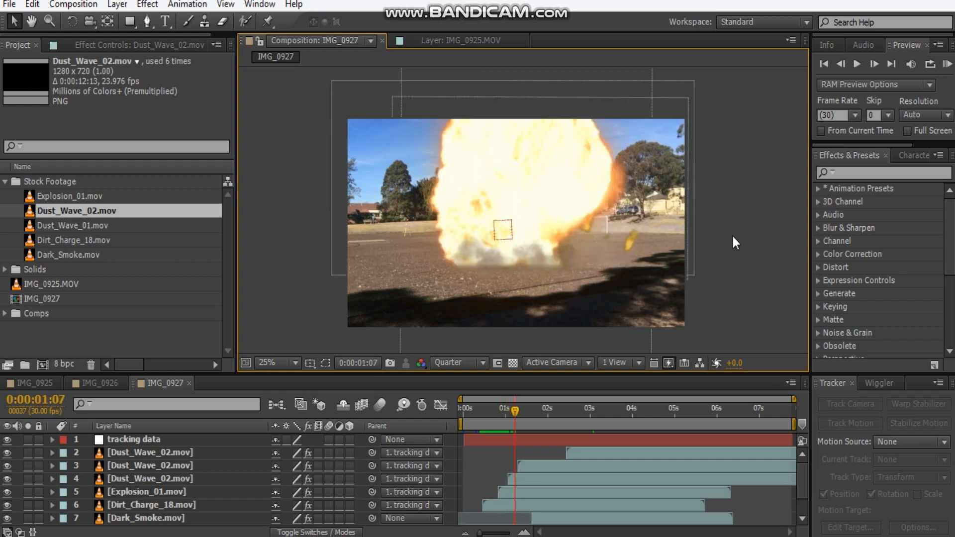
pyautogui.press('pagedown')
pyautogui.press('pagedown')
pyautogui.press('pagedown')
pyautogui.press('pagedown')
pyautogui.press('pagedown')
pyautogui.press('pagedown')
pyautogui.press('pagedown')
pyautogui.press('pagedown')
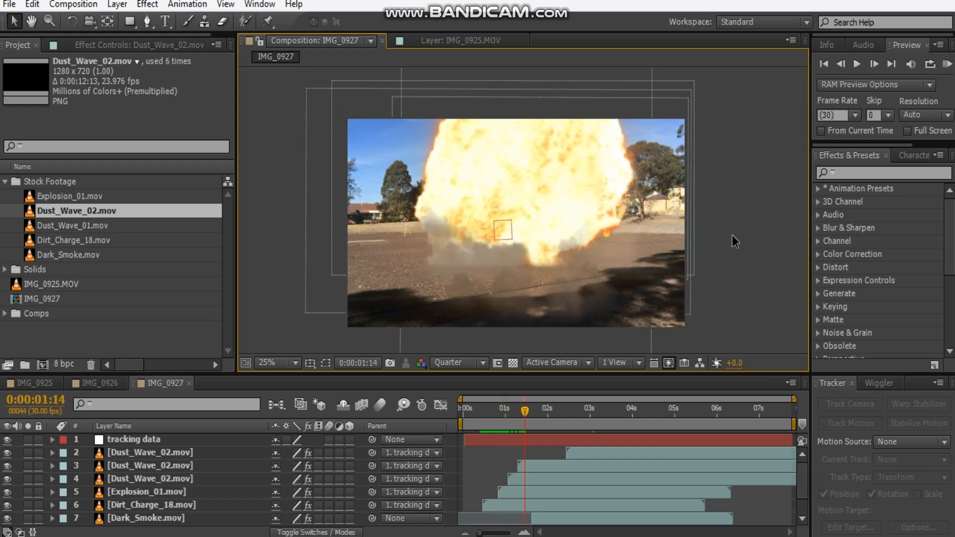
pyautogui.press('pagedown')
pyautogui.press('pagedown')
pyautogui.press('pagedown')
pyautogui.press('pagedown')
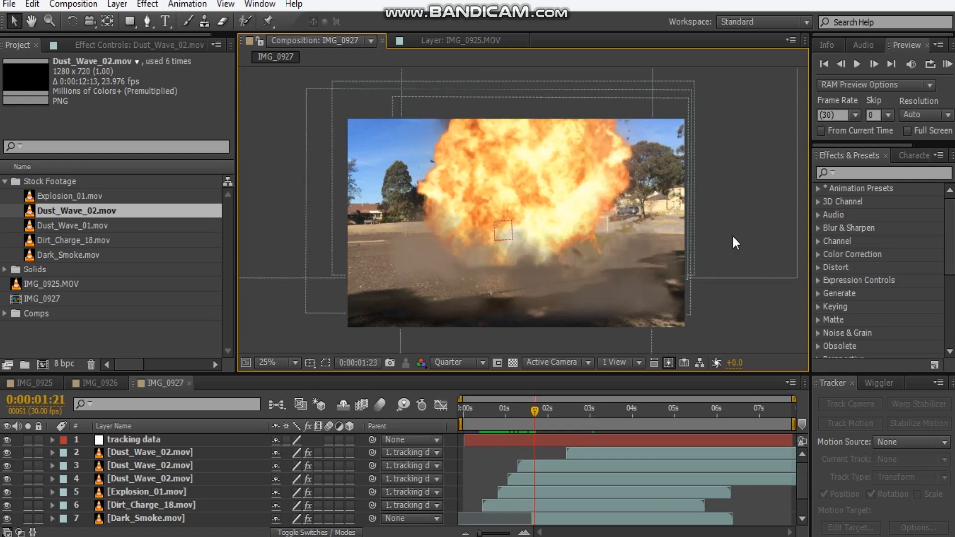
pyautogui.press('pagedown')
pyautogui.press('pagedown')
pyautogui.press('pagedown')
pyautogui.press('pagedown')
pyautogui.press('pagedown')
pyautogui.press('pagedown')
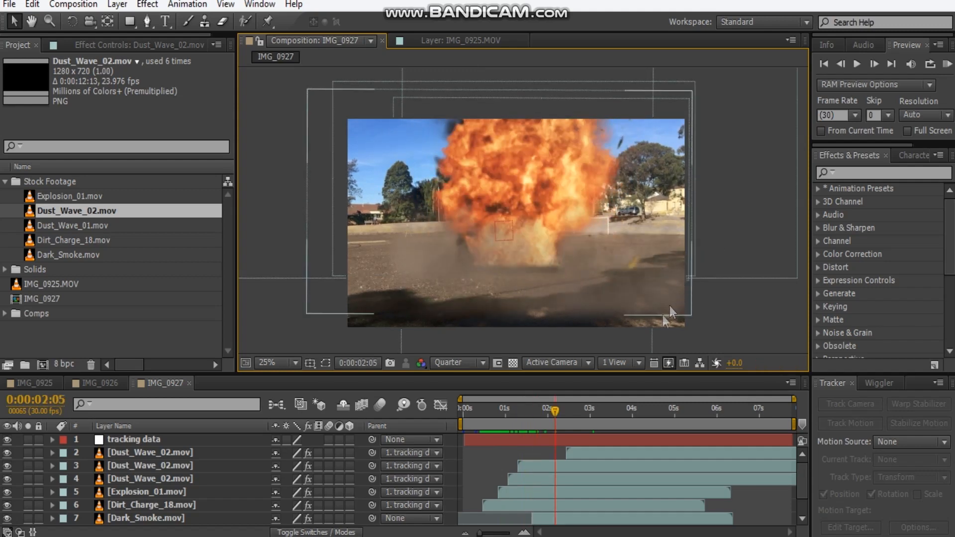
# Shift the topmost Dust_Wave_02.mov layer earlier so that it starts at about 1.7 seconds.
pyautogui.moveTo(560, 408); pyautogui.dragTo(570, 408)
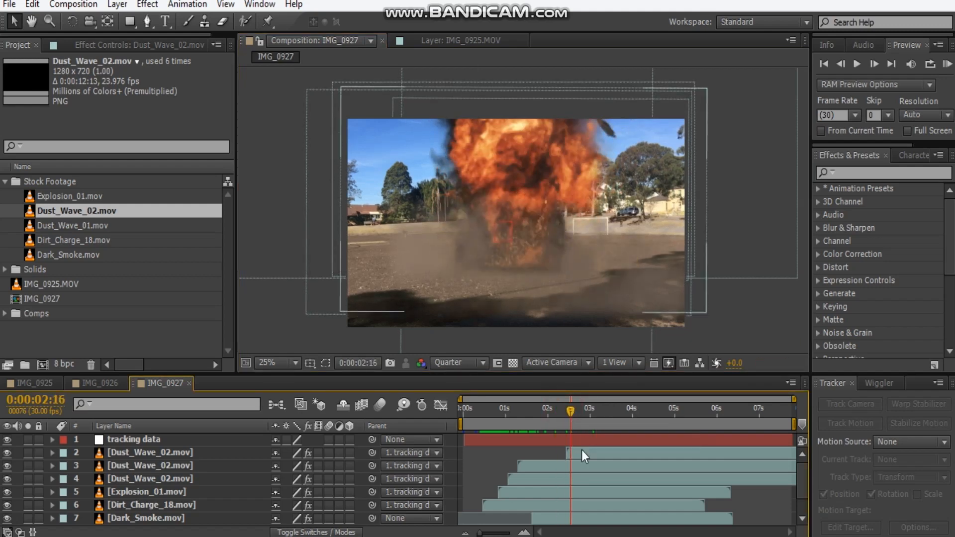
pyautogui.moveTo(581, 453); pyautogui.dragTo(551, 452)
pyautogui.moveTo(566, 411)
pyautogui.mouseDown()
pyautogui.moveTo(526, 414)
pyautogui.moveTo(551, 413)
pyautogui.mouseUp()
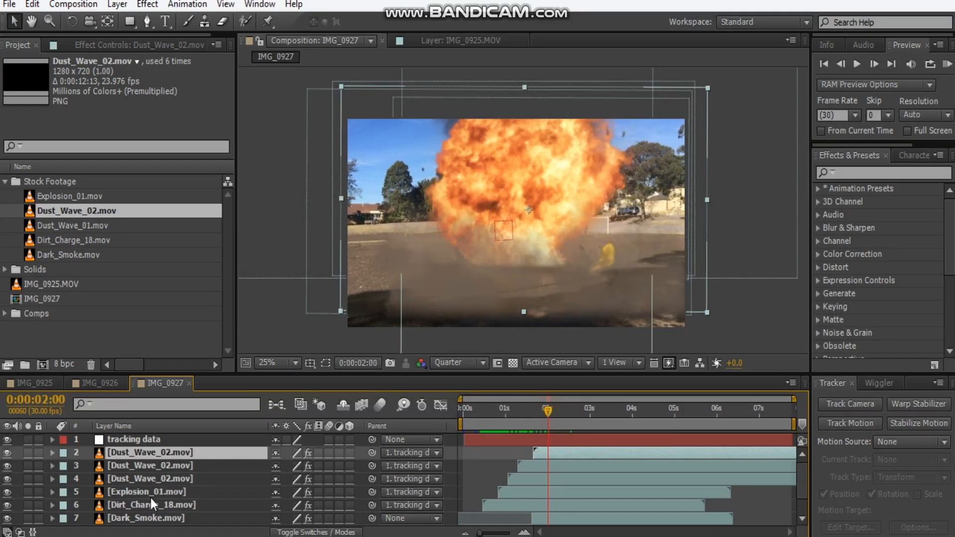
pyautogui.click(151, 517)
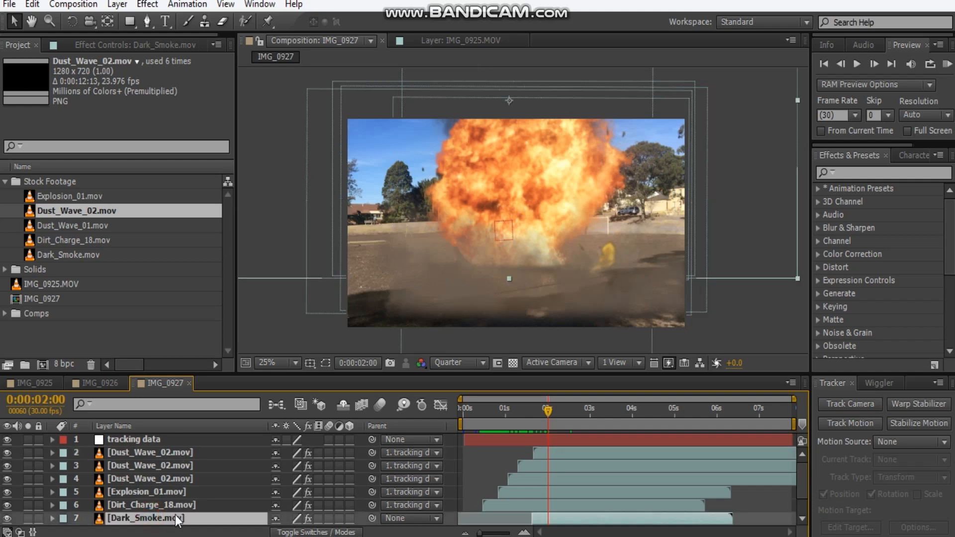
pyautogui.press('Return')
pyautogui.click(751, 308)
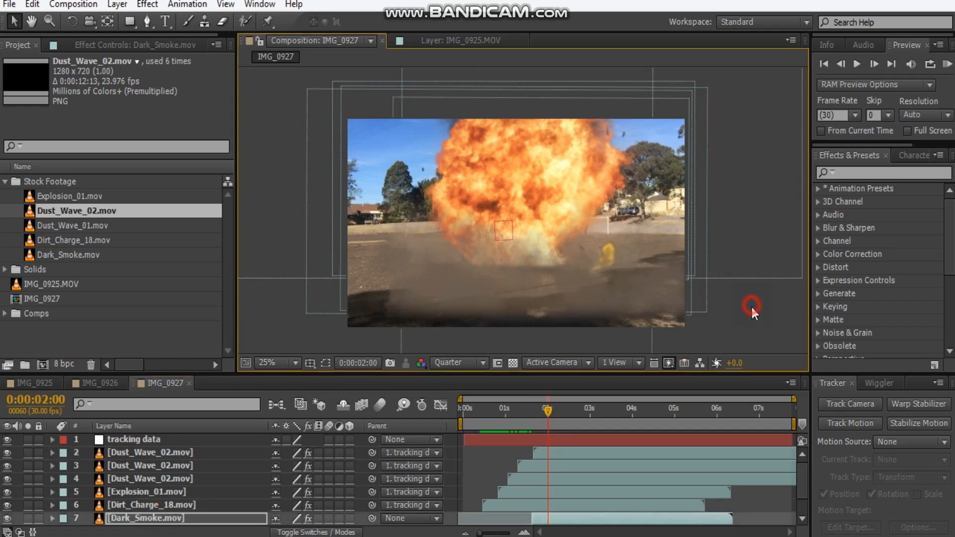
# Add the Dust_Wave_01.mov clip above the other dust waves and enlarge it to slightly more than the frame's width.
pyautogui.click(80, 198)
pyautogui.moveTo(79, 229); pyautogui.dragTo(556, 270)
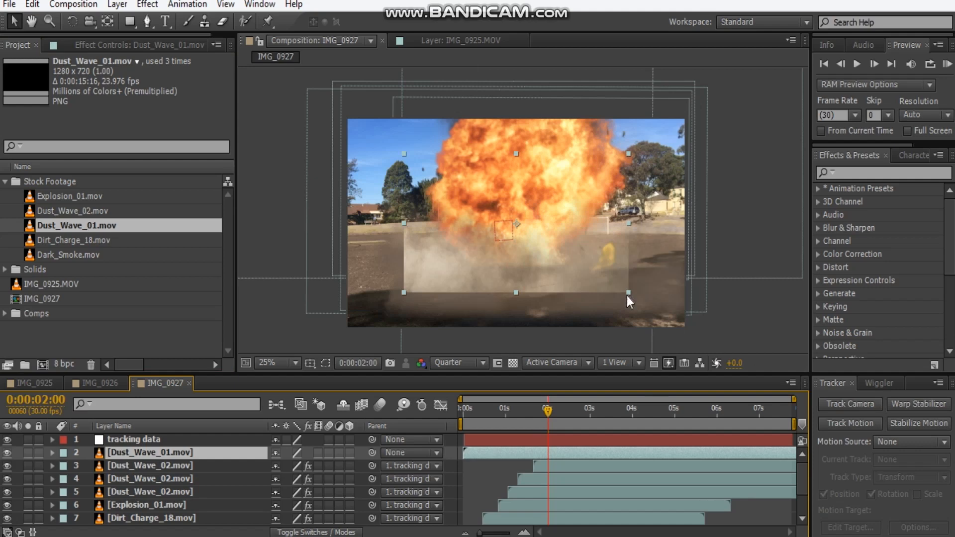
pyautogui.moveTo(626, 296); pyautogui.dragTo(703, 333)
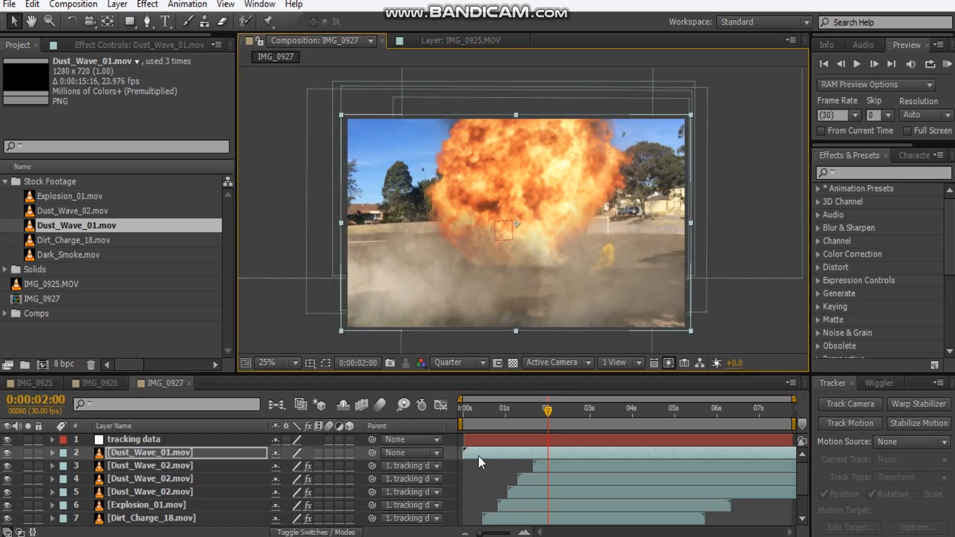
# Time-stretch the Dust_Wave_01.mov layer with a stretch factor of 50.
pyautogui.rightClick(199, 457)
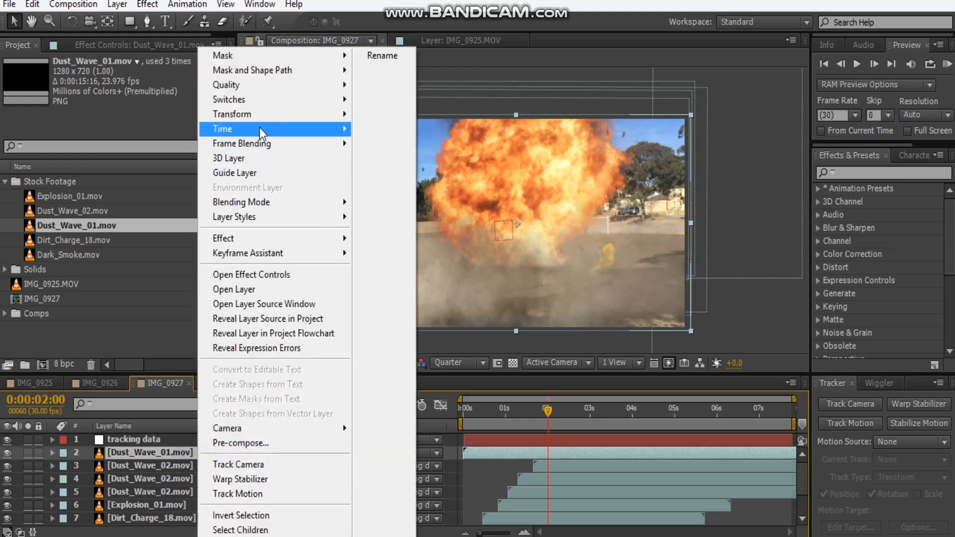
pyautogui.moveTo(253, 129)
pyautogui.click(398, 160)
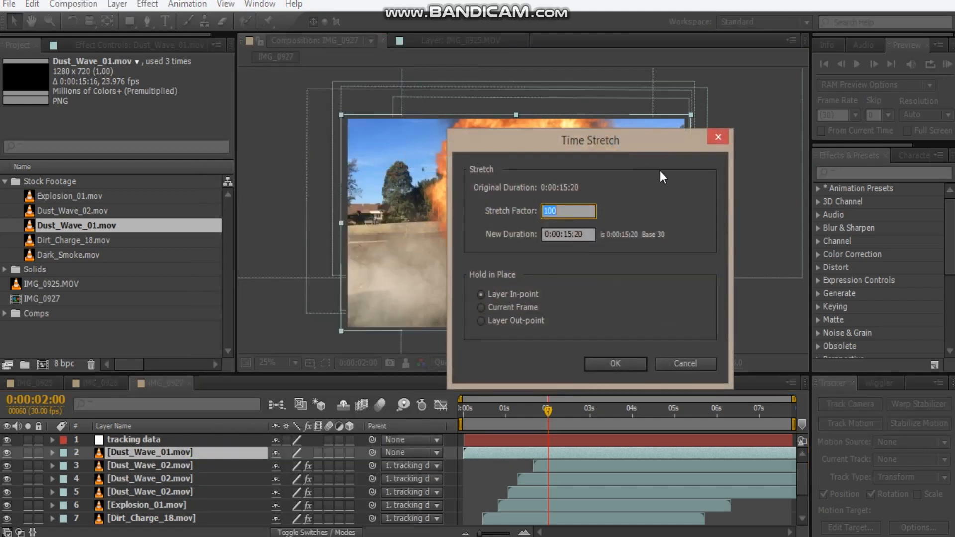
pyautogui.write('50')
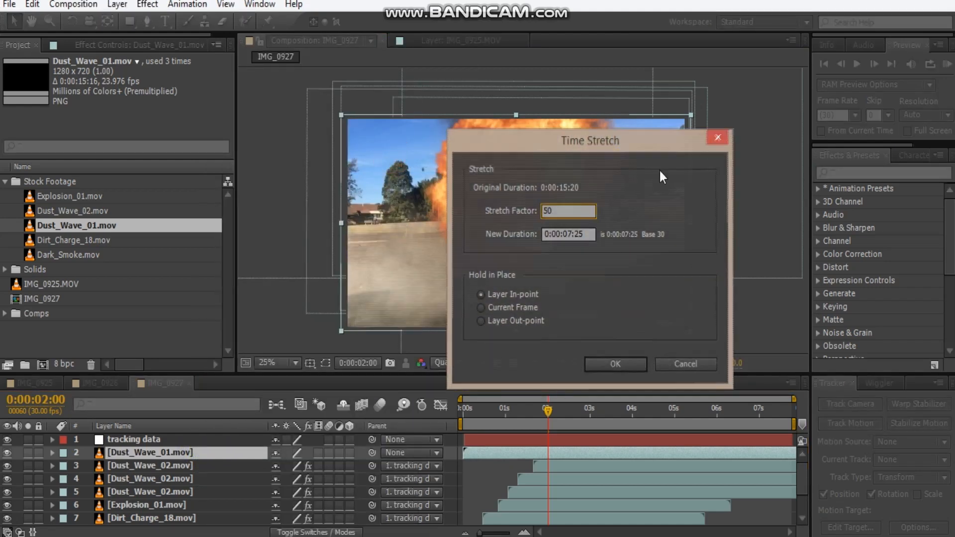
pyautogui.press('Return')
# Shift the Dust_Wave_01.mov layer to start at about 1.7 seconds and preview its timing against the explosion.
pyautogui.moveTo(497, 456); pyautogui.dragTo(560, 457)
pyautogui.press('space')
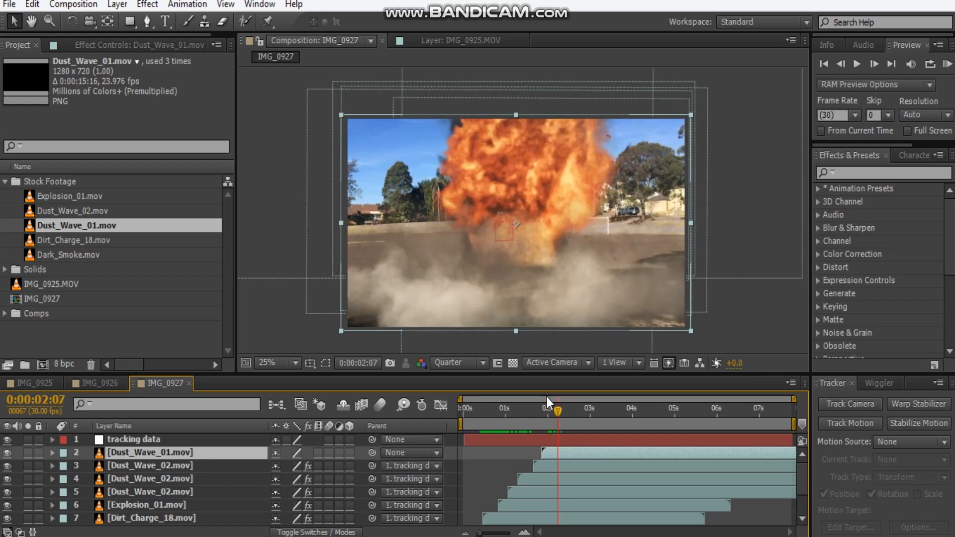
pyautogui.click(552, 443)
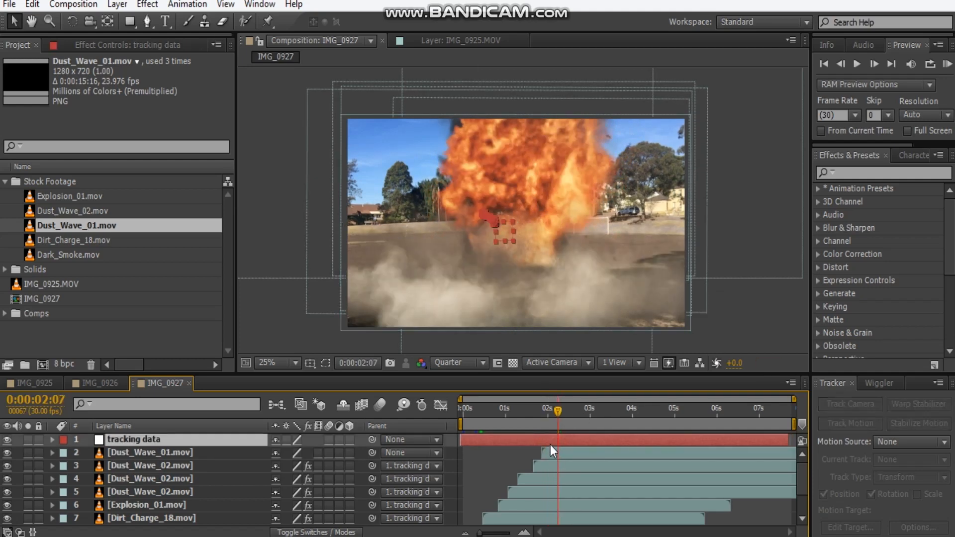
pyautogui.moveTo(554, 452); pyautogui.dragTo(545, 455)
pyautogui.moveTo(560, 422); pyautogui.dragTo(536, 415)
pyautogui.press('space')
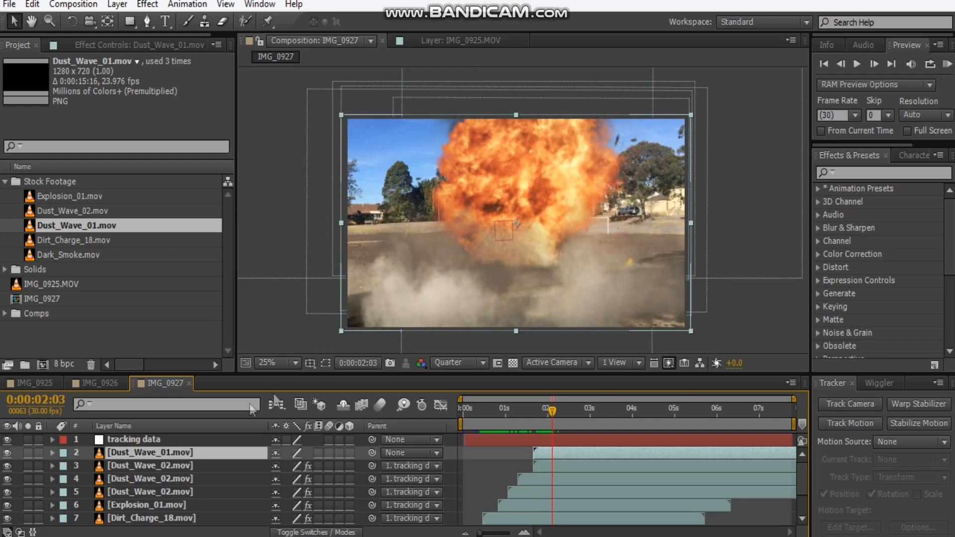
# Apply a Tint effect to the Dust_Wave_01.mov layer, mapping white to brown with an amount to tint of 43%.
pyautogui.click(134, 46)
pyautogui.rightClick(75, 116)
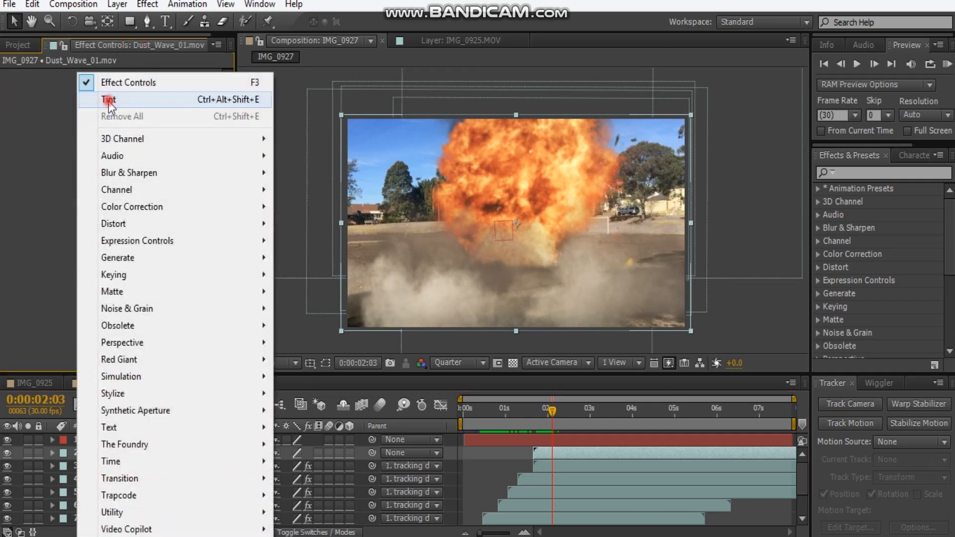
pyautogui.click(107, 100)
pyautogui.click(135, 114)
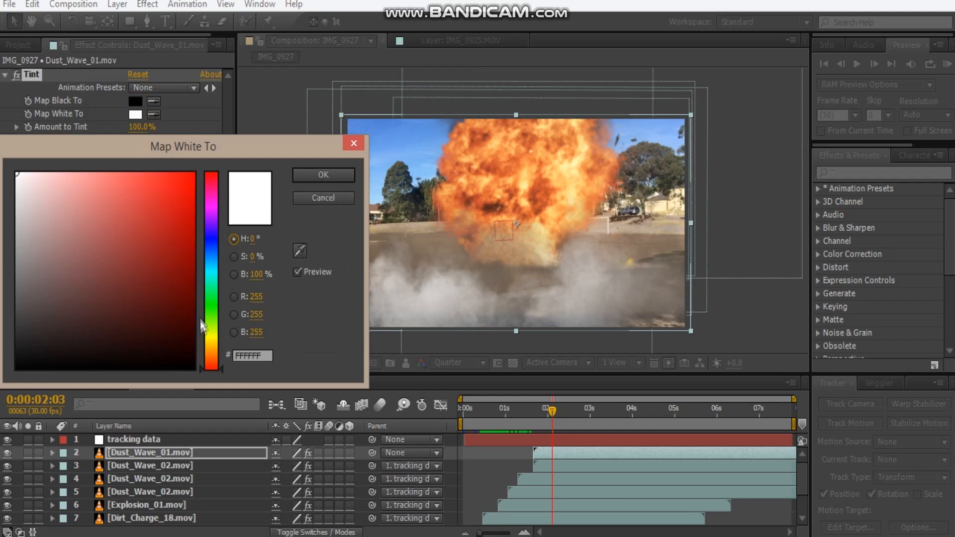
pyautogui.moveTo(209, 366); pyautogui.dragTo(209, 353)
pyautogui.moveTo(111, 340); pyautogui.dragTo(65, 315)
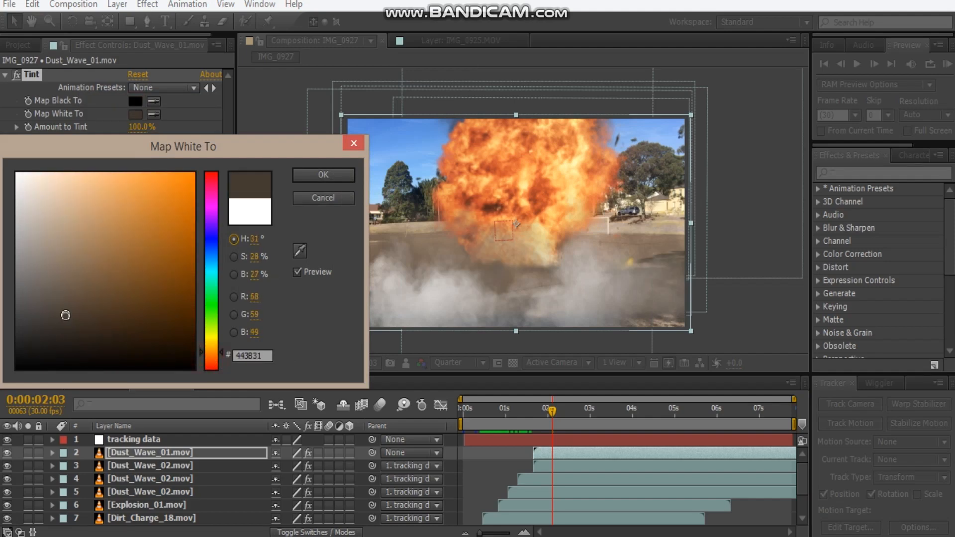
pyautogui.click(321, 175)
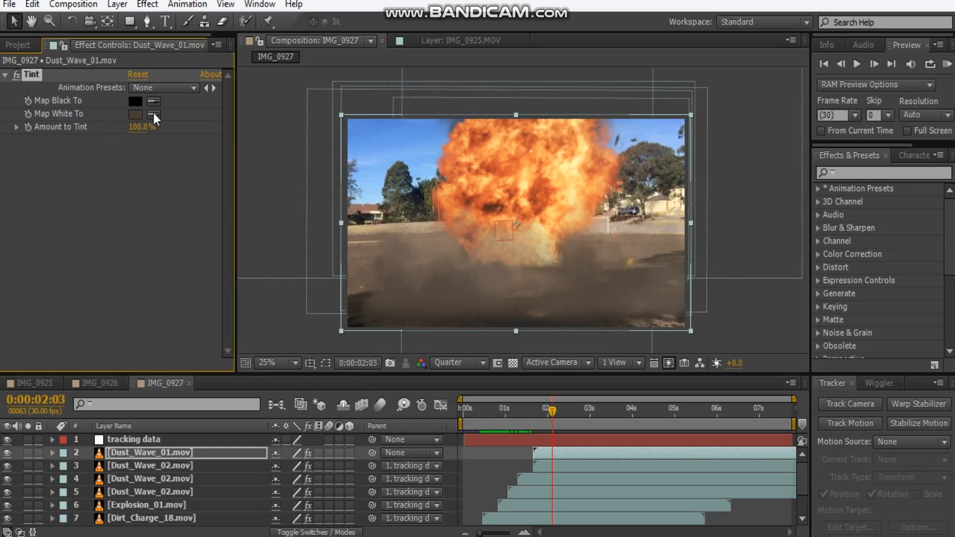
pyautogui.click(363, 265)
pyautogui.moveTo(132, 127)
pyautogui.mouseDown()
pyautogui.moveTo(134, 139)
pyautogui.moveTo(130, 130)
pyautogui.mouseUp()
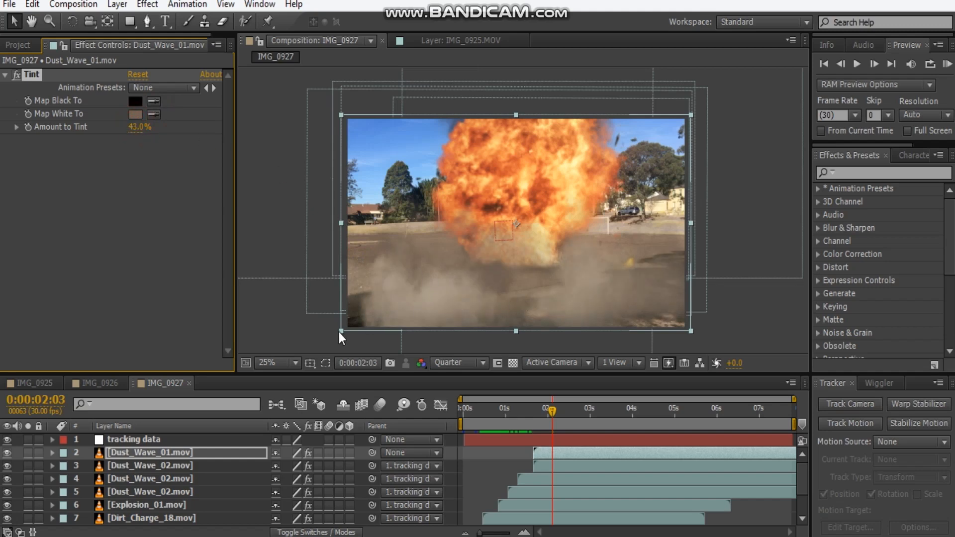
# Enlarge the Dust_Wave_01.mov layer well beyond the frame's sides and move it up slightly.
pyautogui.moveTo(340, 333); pyautogui.dragTo(318, 345)
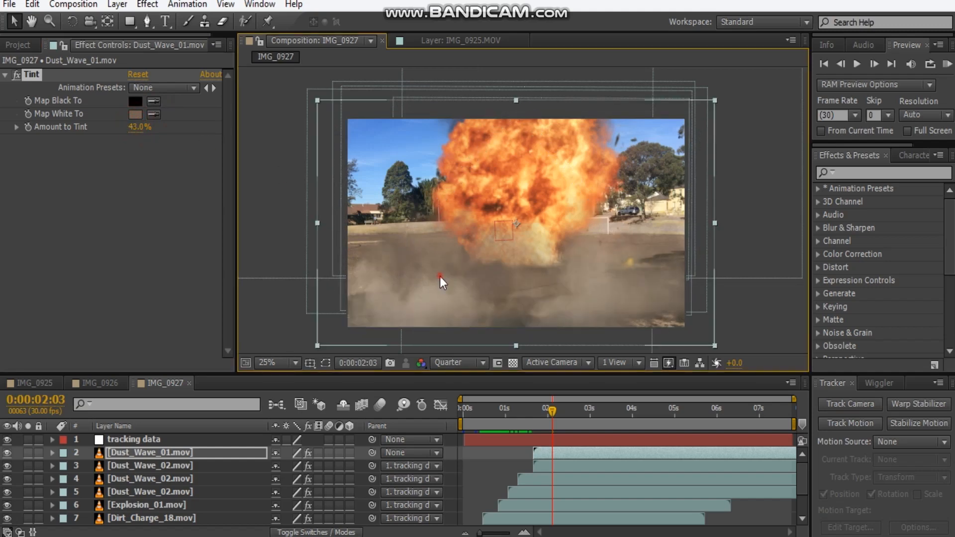
pyautogui.moveTo(440, 276); pyautogui.dragTo(441, 259)
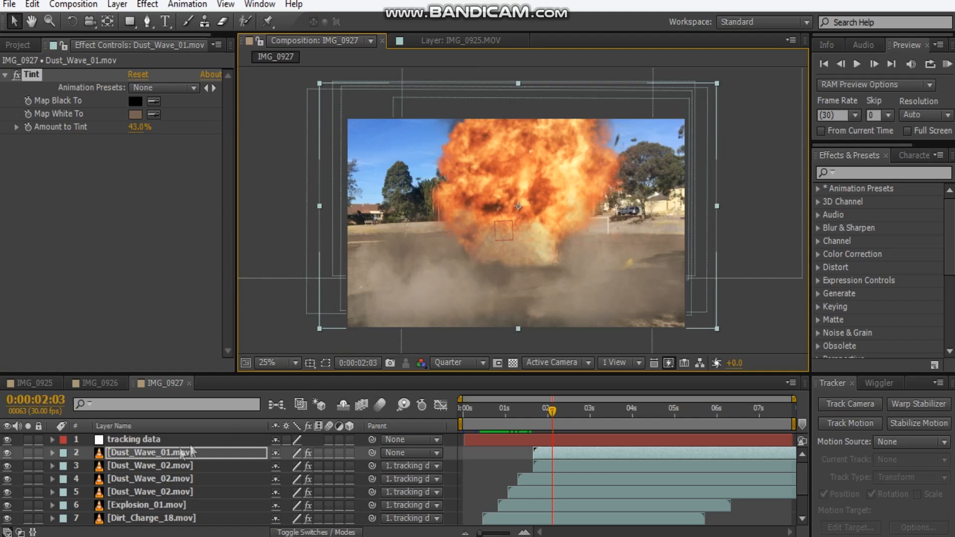
# Duplicate the Dust_Wave_01.mov layer, shift the copy to start at about 1.9 seconds and raise it in the frame.
pyautogui.click(191, 452)
pyautogui.hotkey('ctrl', 'd')
pyautogui.moveTo(562, 451); pyautogui.dragTo(572, 453)
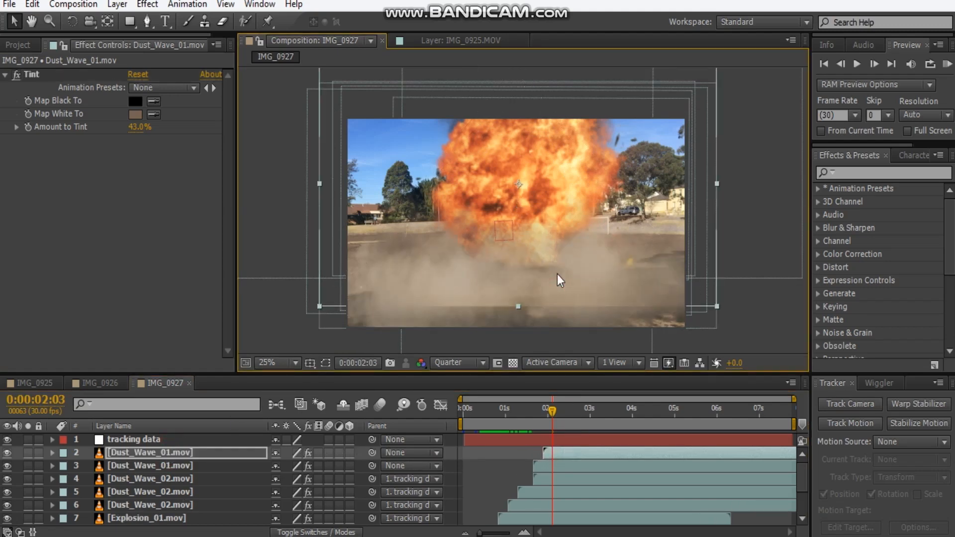
# Draw a wide rectangular mask over the copied dust wave's lower edge, set it to Subtract and feather it 28 pixels.
pyautogui.click(130, 21)
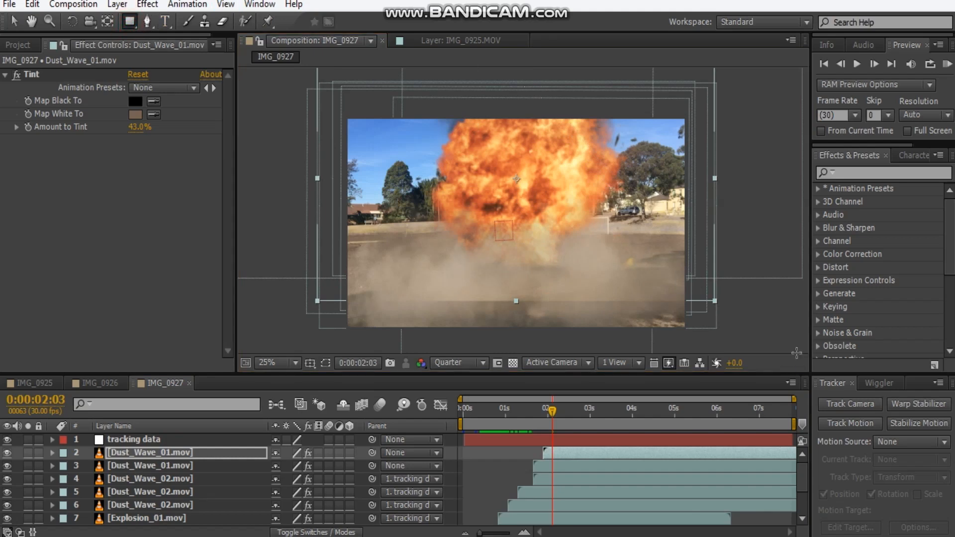
pyautogui.moveTo(766, 332); pyautogui.dragTo(271, 290)
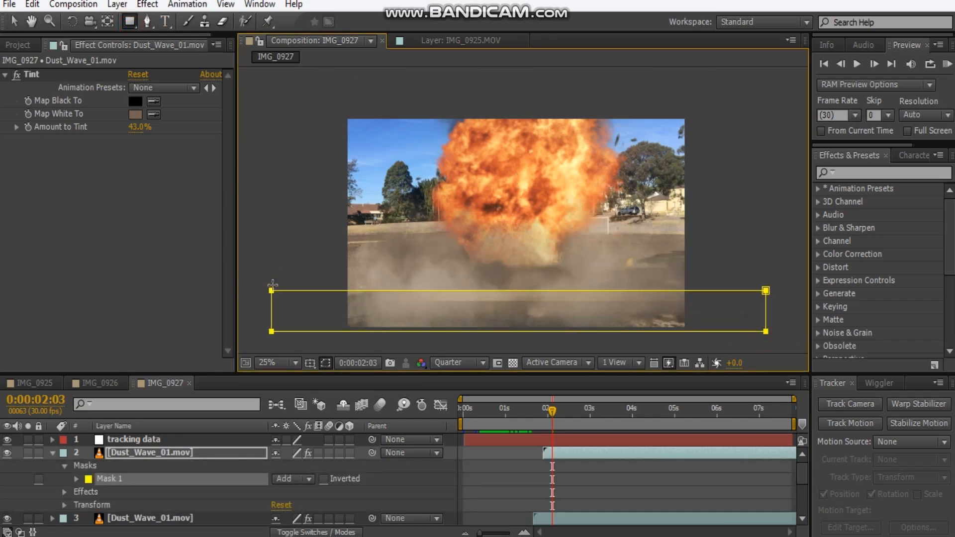
pyautogui.click(292, 478)
pyautogui.click(312, 392)
pyautogui.press('f')
pyautogui.moveTo(305, 479); pyautogui.dragTo(323, 474)
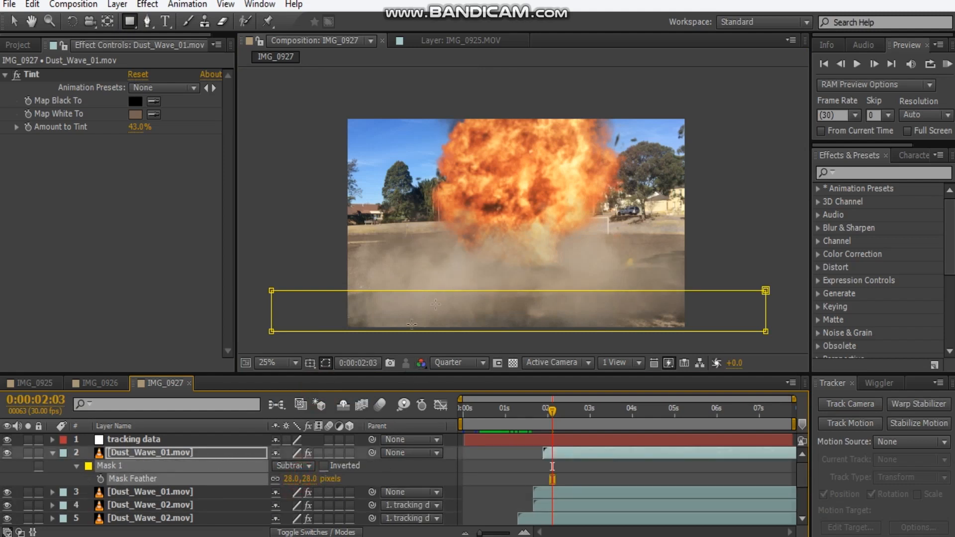
# Move the masked Dust_Wave_01.mov copy further up, behind the foreground dust.
pyautogui.press('v')
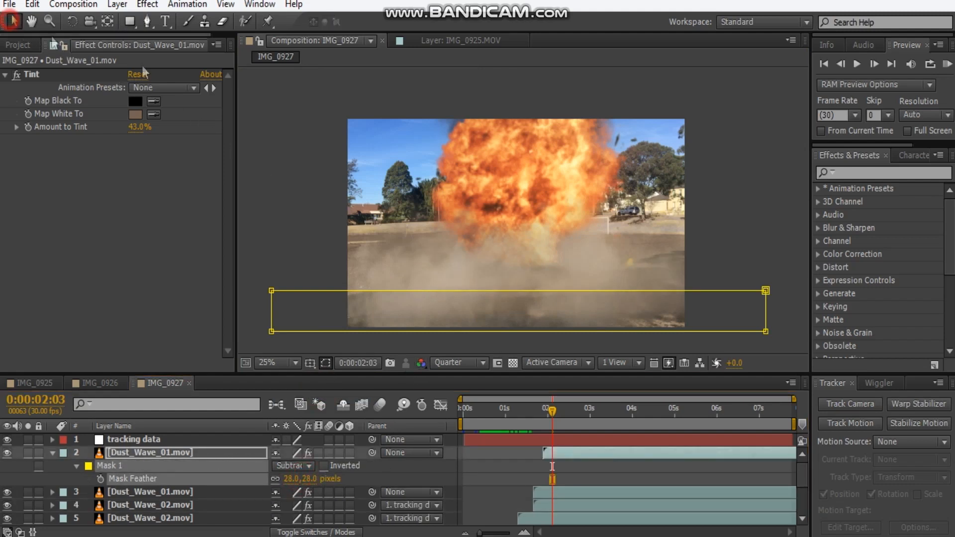
pyautogui.click(187, 455)
pyautogui.moveTo(591, 243); pyautogui.dragTo(597, 226)
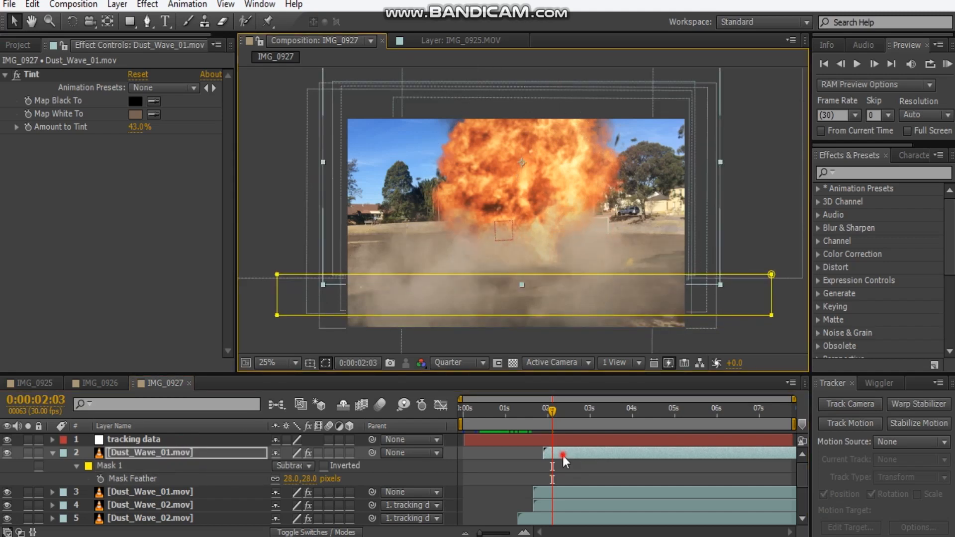
# Trim the masked Dust_Wave_01.mov copy's beginning, slide it to start at about 2.1 seconds and preview from 0:00:00:19.
pyautogui.click(563, 455)
pyautogui.moveTo(557, 451); pyautogui.dragTo(533, 451)
pyautogui.moveTo(599, 453); pyautogui.dragTo(573, 456)
pyautogui.moveTo(567, 417); pyautogui.dragTo(490, 421)
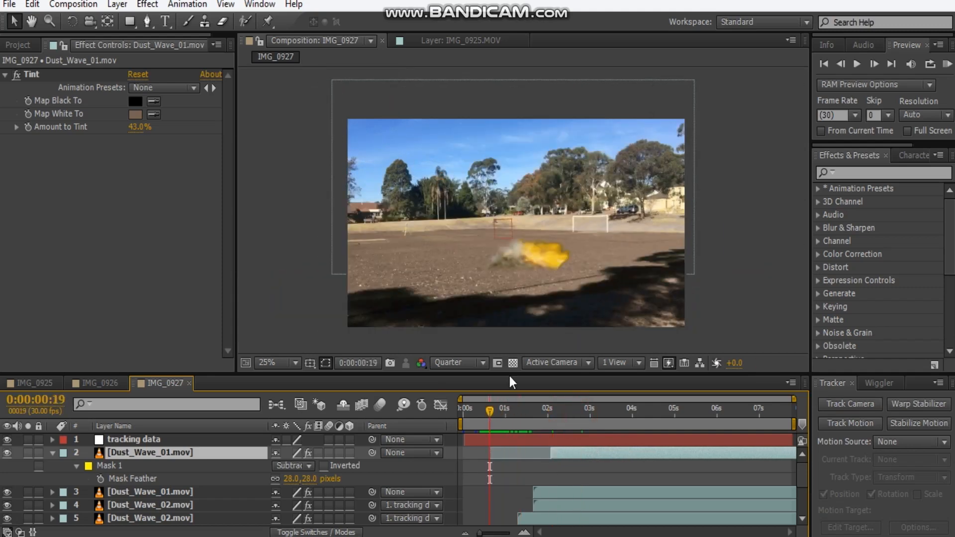
pyautogui.press('space')
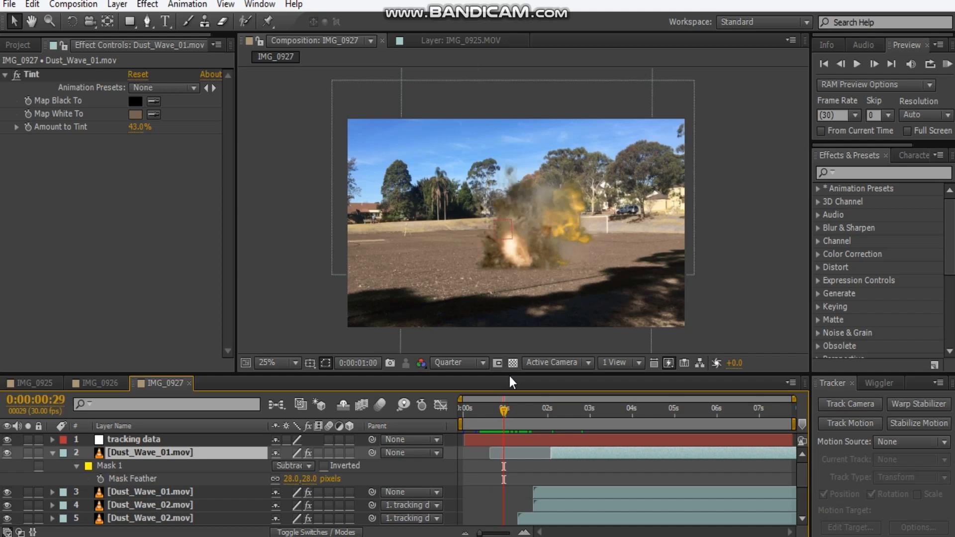
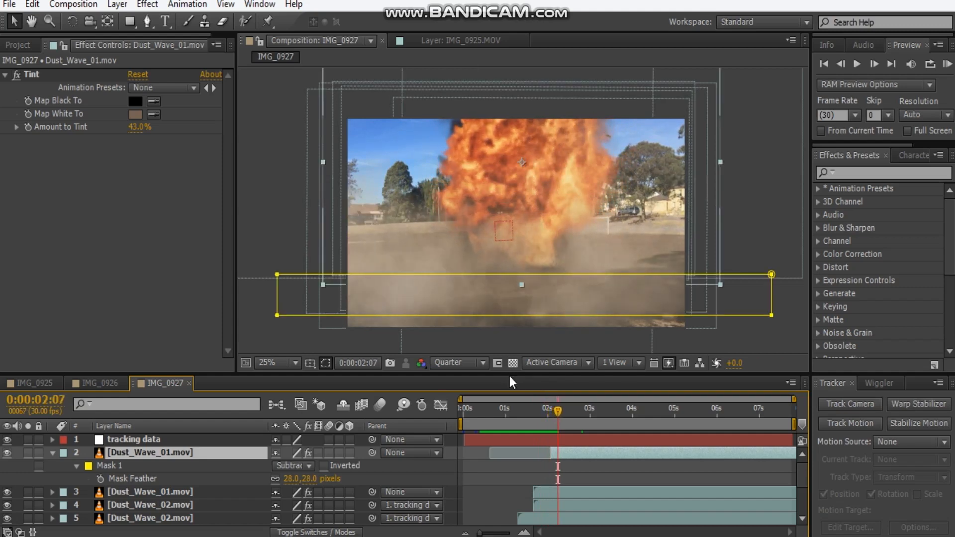
# Slide the masked Dust_Wave_01.mov copy earlier to start at about 1.8 seconds and parent both Dust_Wave_01.mov layers to tracking data.
pyautogui.moveTo(597, 456); pyautogui.dragTo(586, 457)
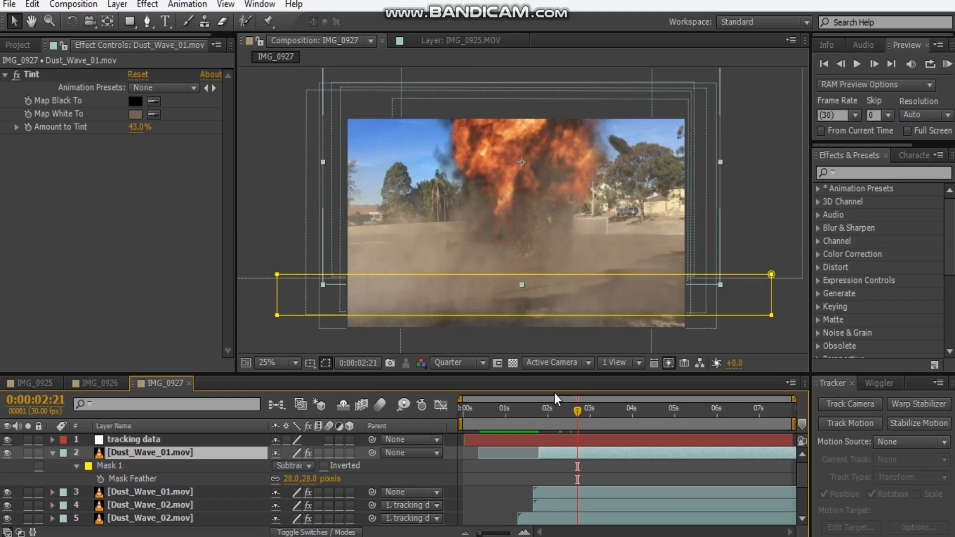
pyautogui.click(52, 453)
pyautogui.scroll(-2, 223, 455)
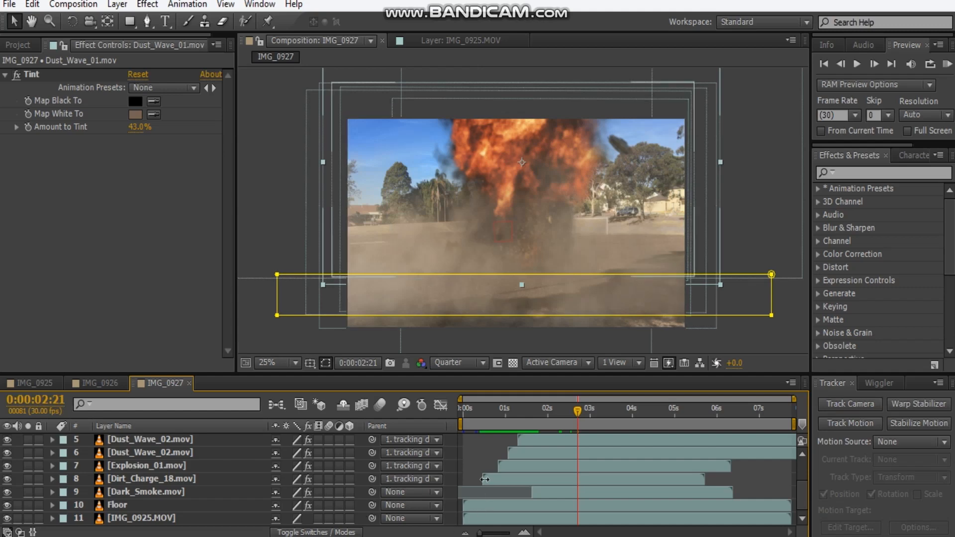
pyautogui.scroll(2, 478, 480)
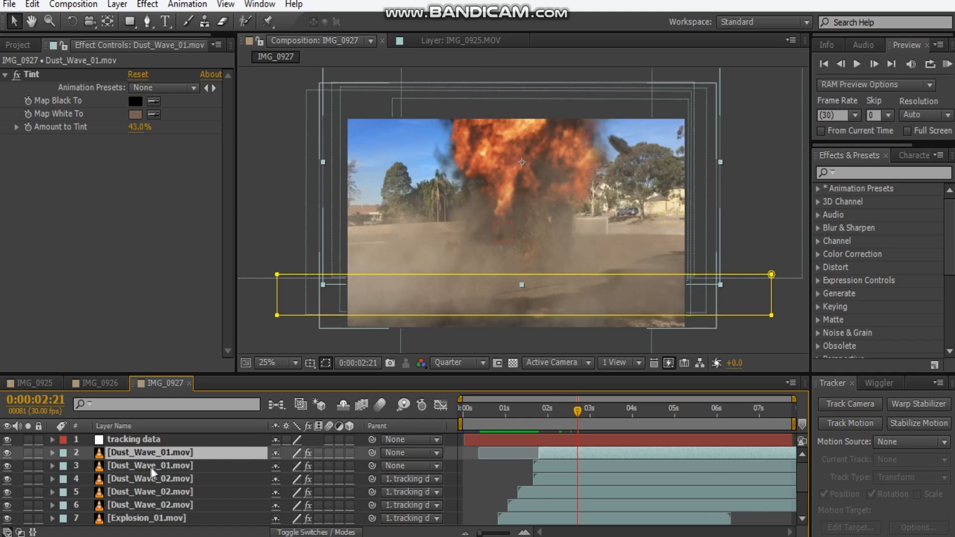
pyautogui.keyDown('shift'); pyautogui.click(201, 464); pyautogui.keyUp('shift')
pyautogui.moveTo(373, 465); pyautogui.dragTo(164, 441)
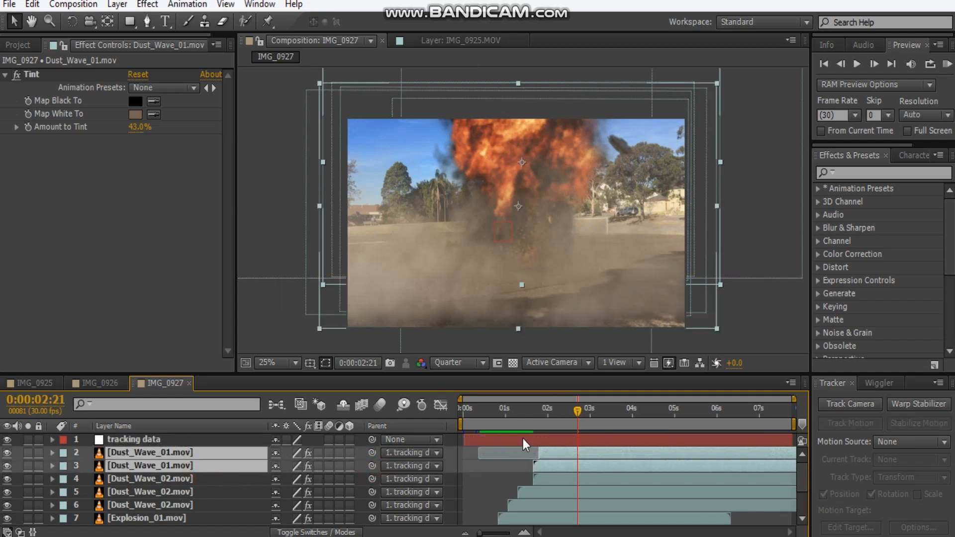
# Deselect the layers, end the work area at about 3.3 seconds and preview the composite from the beginning.
pyautogui.click(772, 308)
pyautogui.press('.')
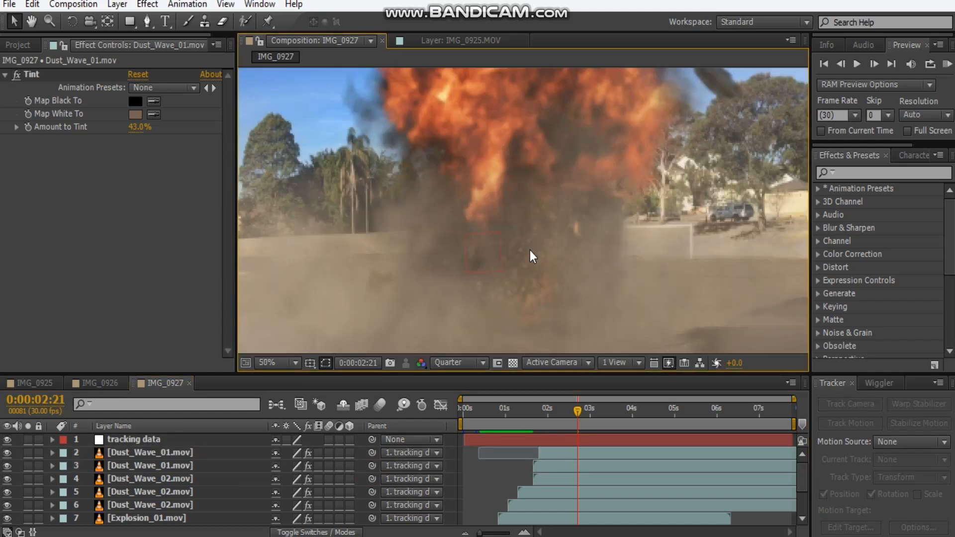
pyautogui.moveTo(593, 411); pyautogui.dragTo(434, 422)
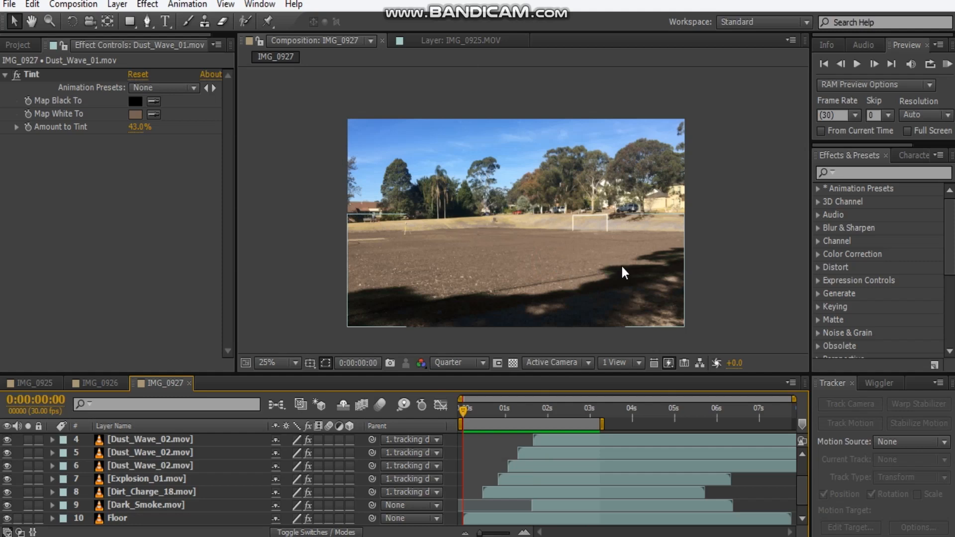
pyautogui.press('space')
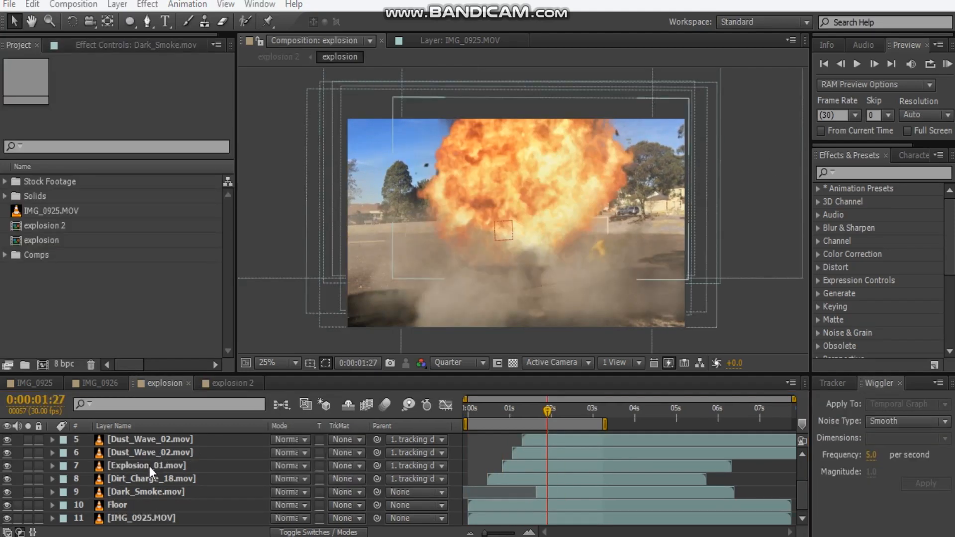
# Create a 1920 x 1080 orange solid, set its blending mode to Add and place it directly above Explosion_01.mov.
pyautogui.click(219, 455)
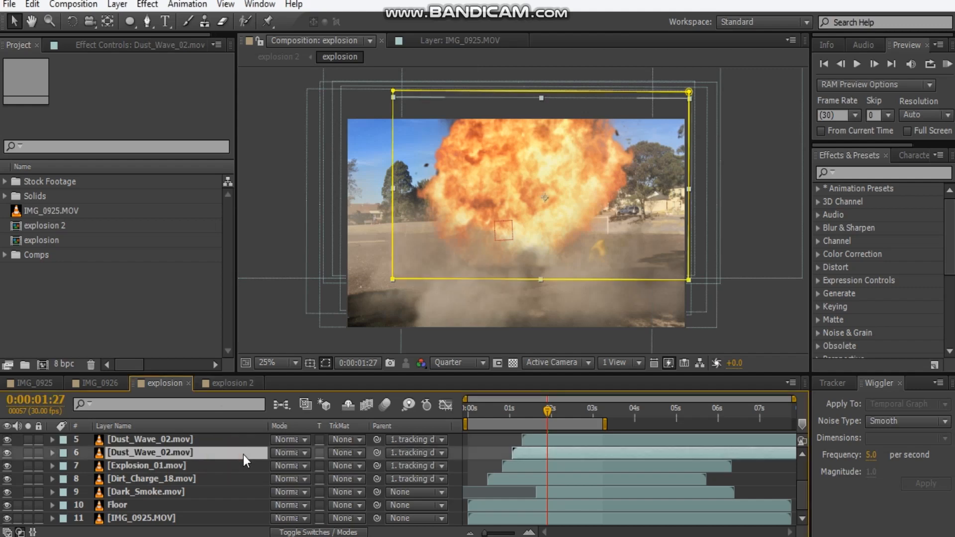
pyautogui.hotkey('ctrl', 'y')
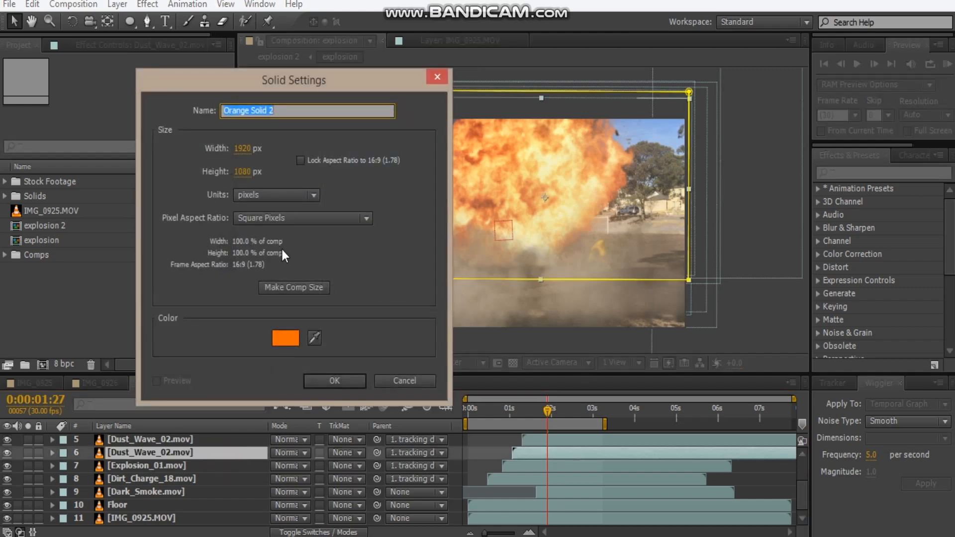
pyautogui.click(330, 382)
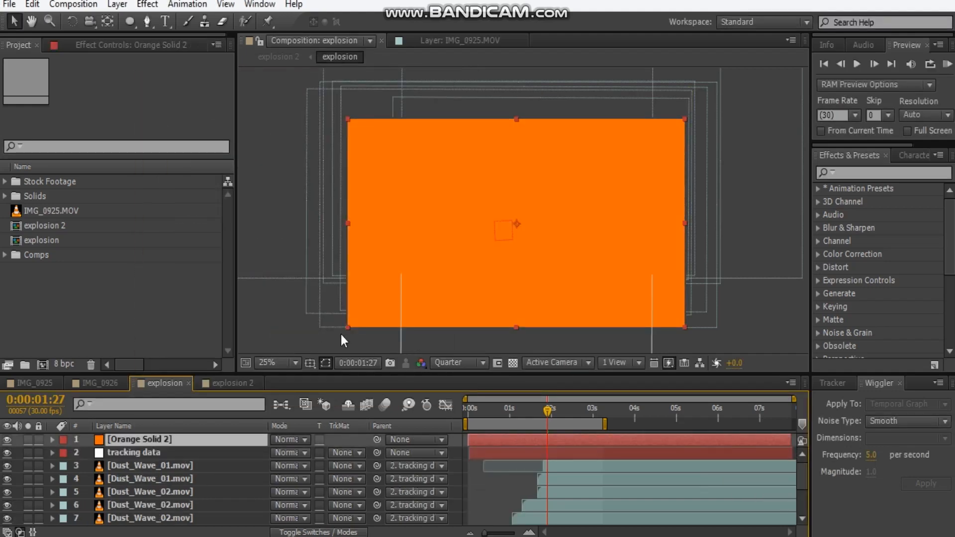
pyautogui.click(281, 440)
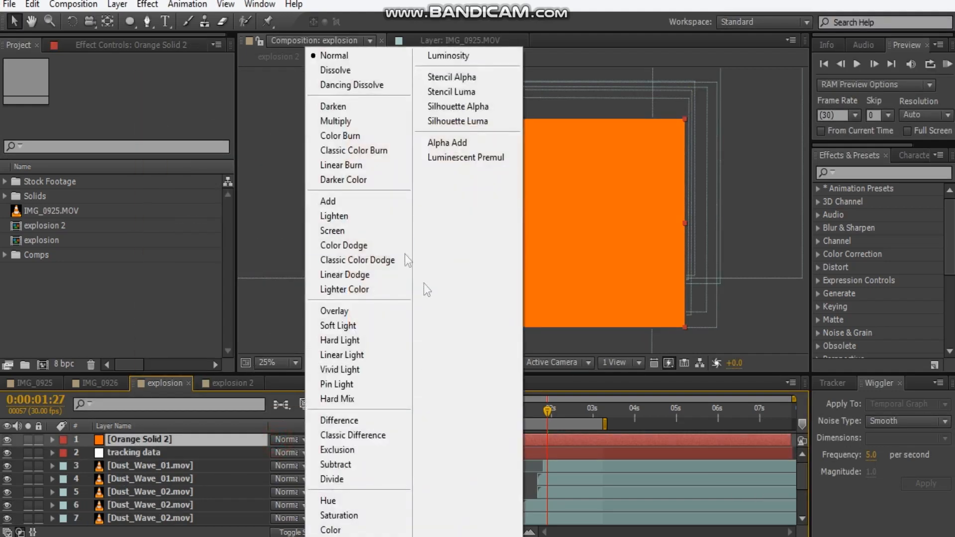
pyautogui.click(351, 204)
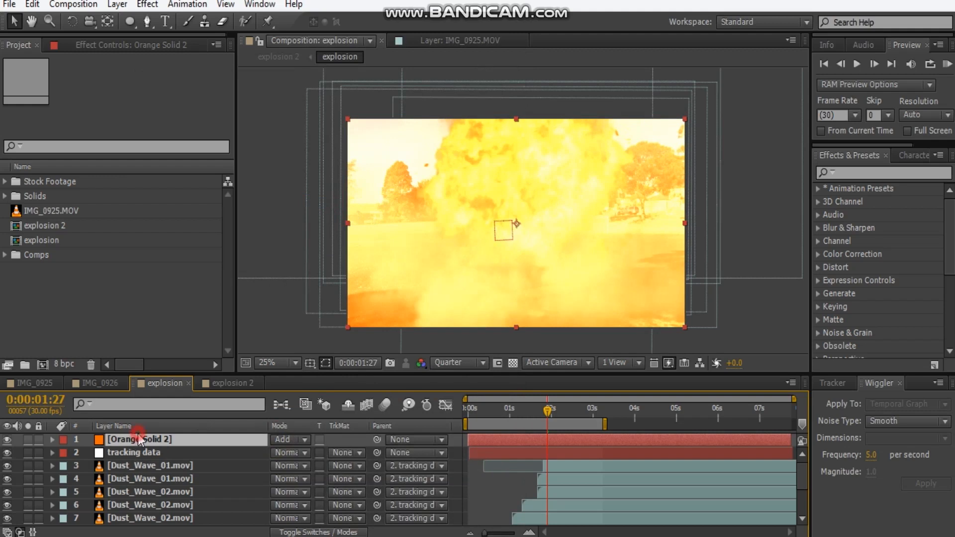
pyautogui.moveTo(147, 518); pyautogui.dragTo(148, 482)
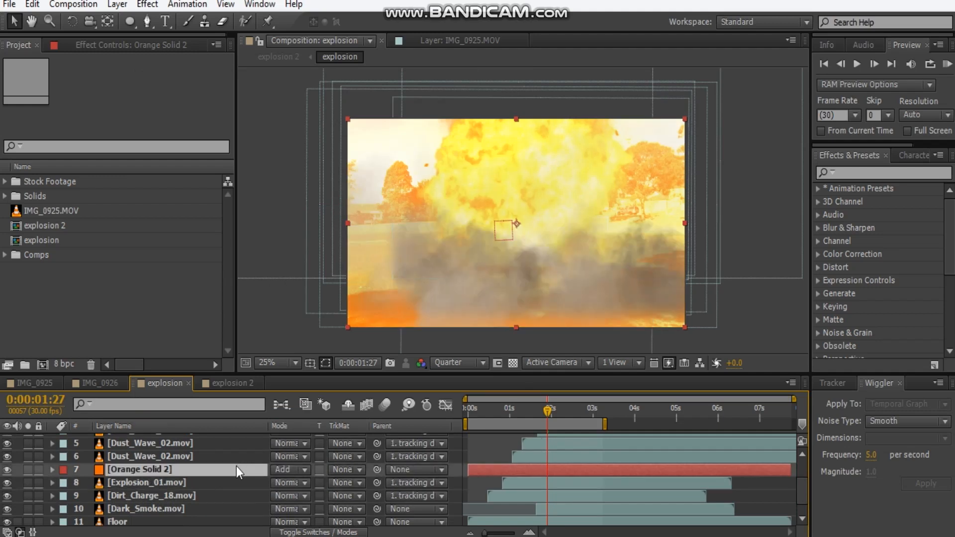
# Draw an elliptical mask around the fireball on the orange solid and feather it 504 pixels.
pyautogui.click(130, 21)
pyautogui.moveTo(423, 115); pyautogui.dragTo(633, 274)
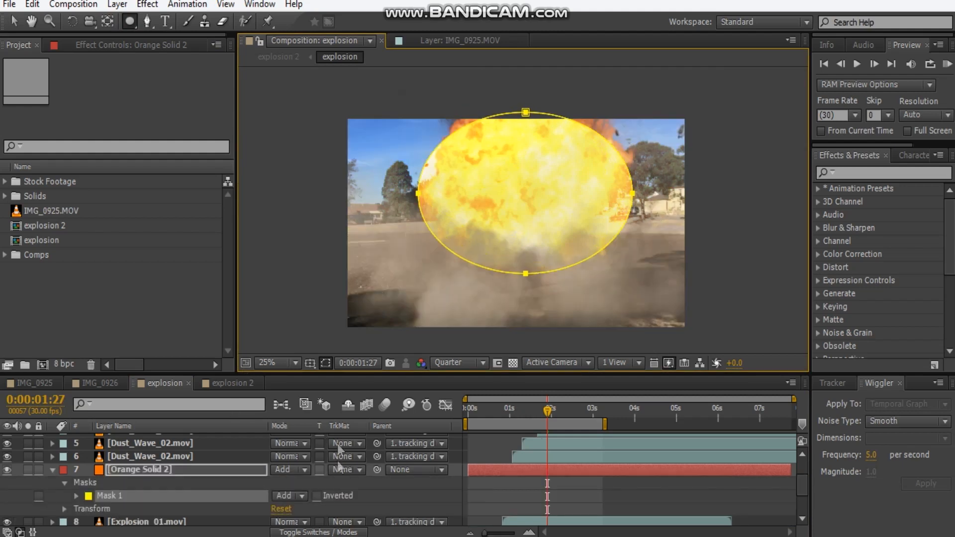
pyautogui.press('f')
pyautogui.moveTo(311, 495); pyautogui.dragTo(461, 450)
pyautogui.moveTo(321, 497); pyautogui.dragTo(634, 486)
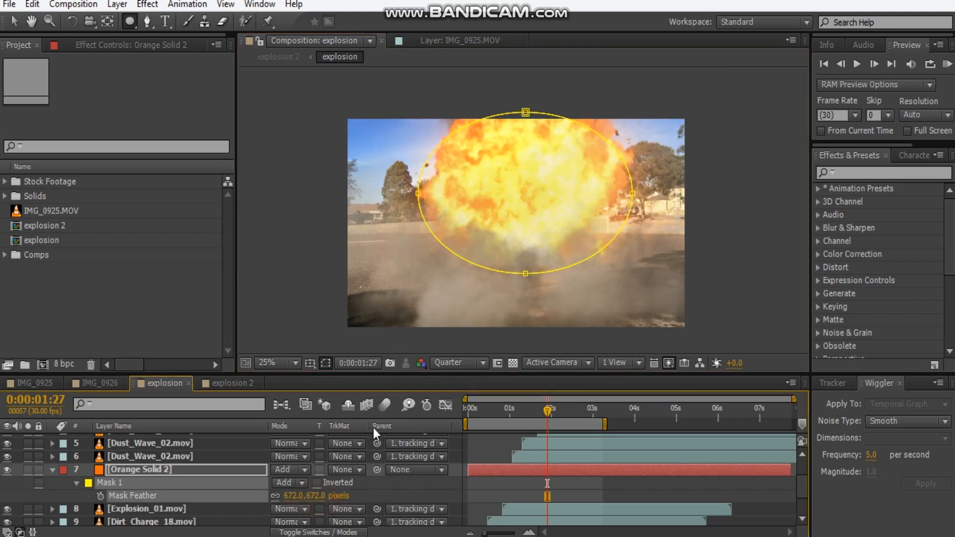
pyautogui.moveTo(295, 502); pyautogui.dragTo(238, 506)
# Enlarge the orange solid's mask by pulling all four of its points outward around the fireball.
pyautogui.press('v')
pyautogui.click(417, 193)
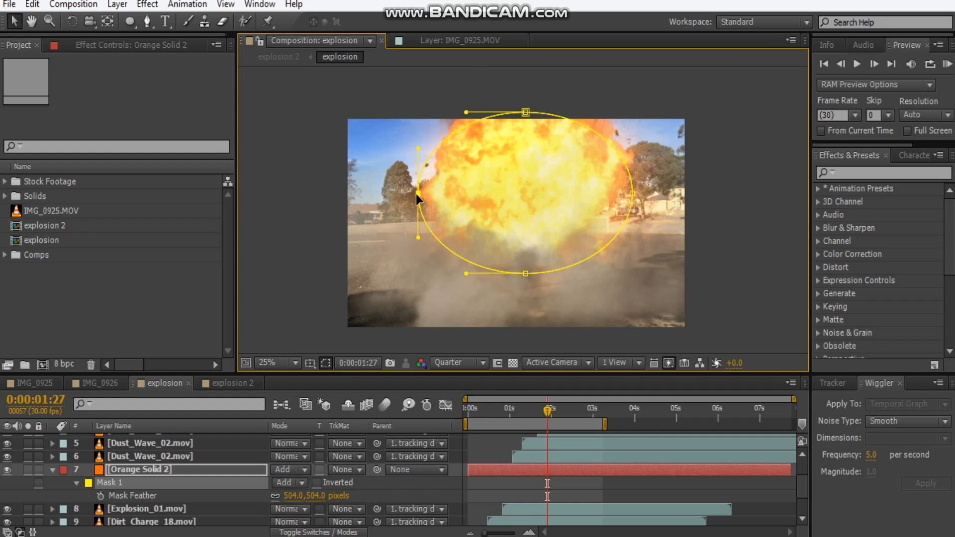
pyautogui.moveTo(417, 193); pyautogui.dragTo(370, 195)
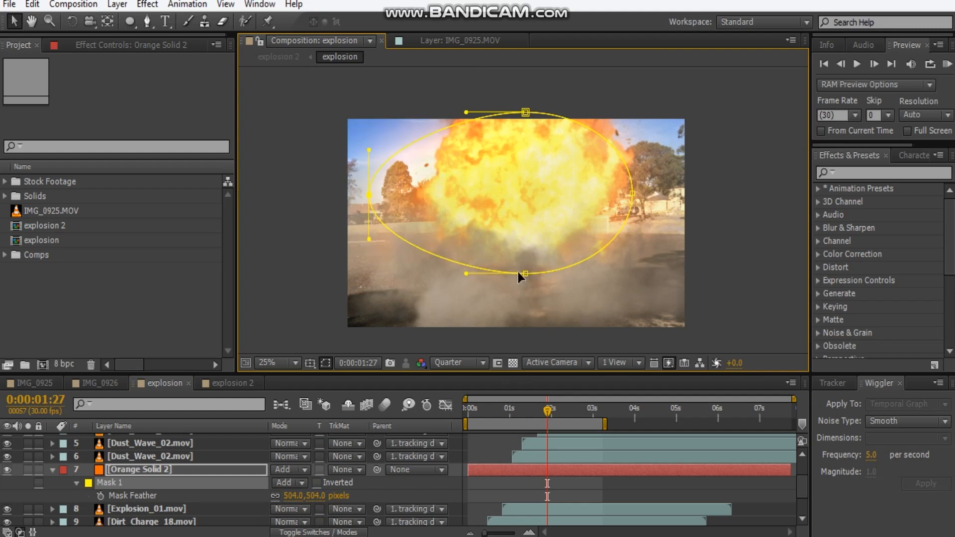
pyautogui.moveTo(525, 273); pyautogui.dragTo(521, 306)
pyautogui.moveTo(634, 193); pyautogui.dragTo(673, 189)
pyautogui.moveTo(530, 111); pyautogui.dragTo(532, 79)
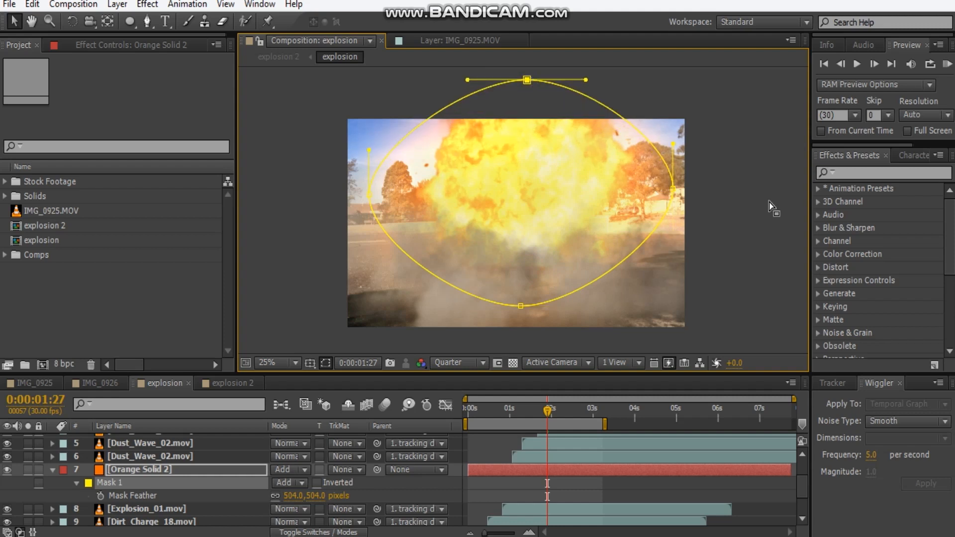
# Set the orange solid's opacity to 60%.
pyautogui.click(506, 276)
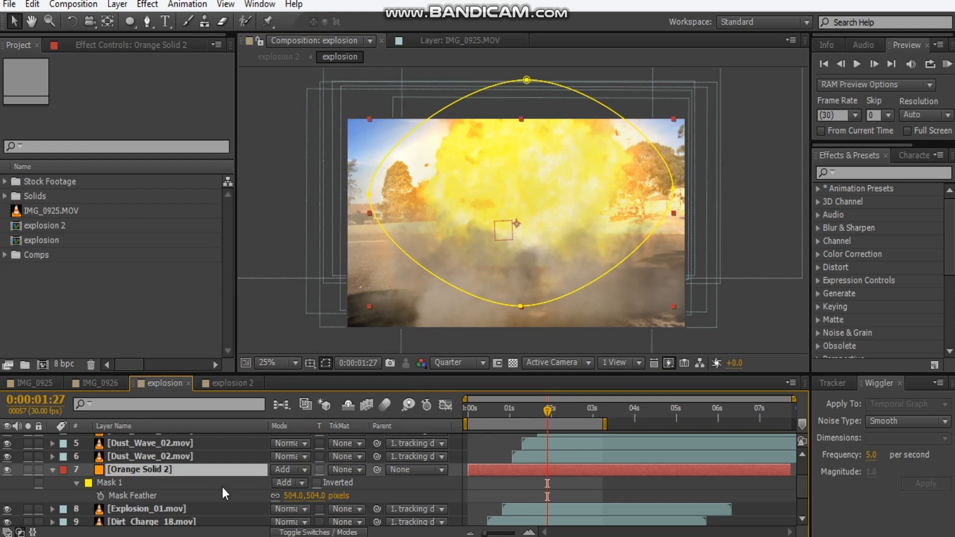
pyautogui.press('t')
pyautogui.click(282, 482)
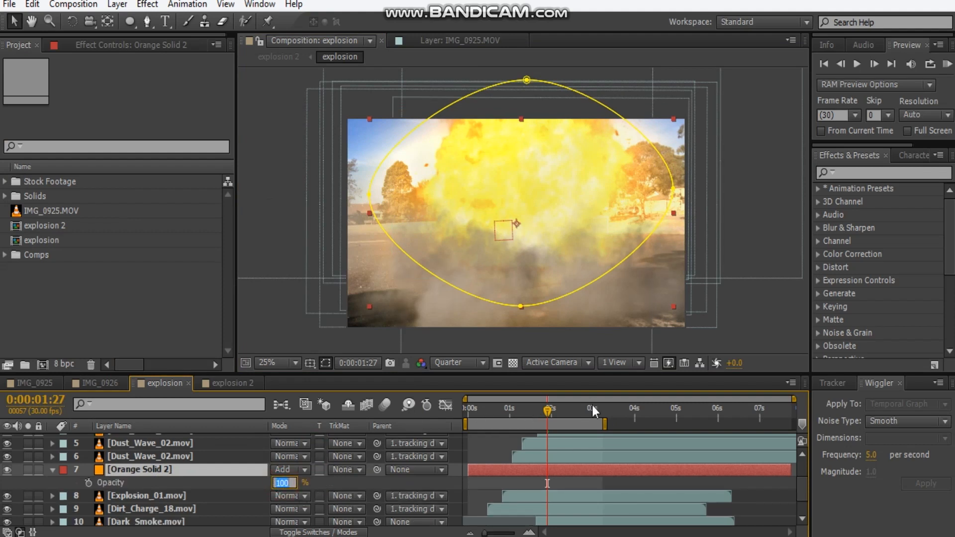
pyautogui.write('60')
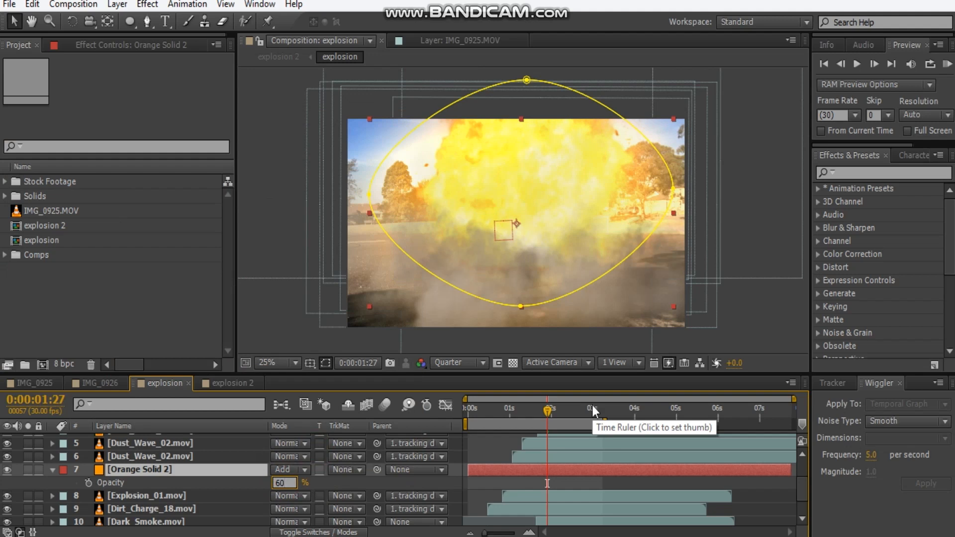
pyautogui.press('Return')
pyautogui.click(726, 401)
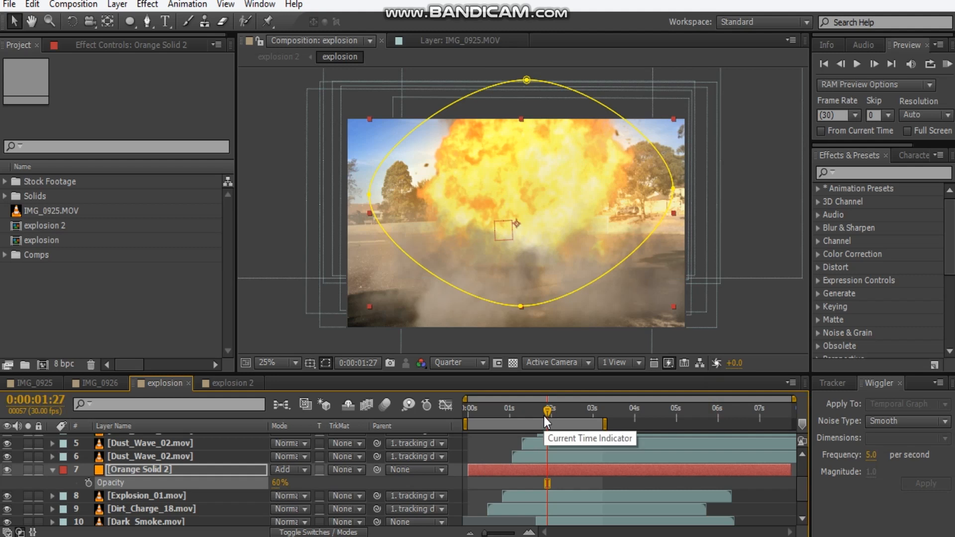
# Trim the orange solid to run from 0:00:01:27 to 0:00:02:09 and preview the flash from 0:00:01:22.
pyautogui.hotkey('alt', '[')
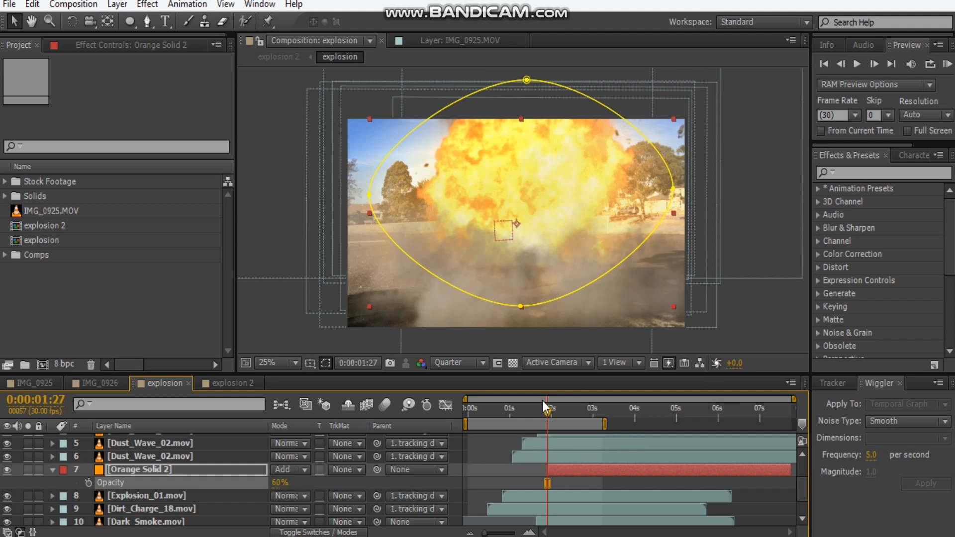
pyautogui.moveTo(547, 408); pyautogui.dragTo(564, 414)
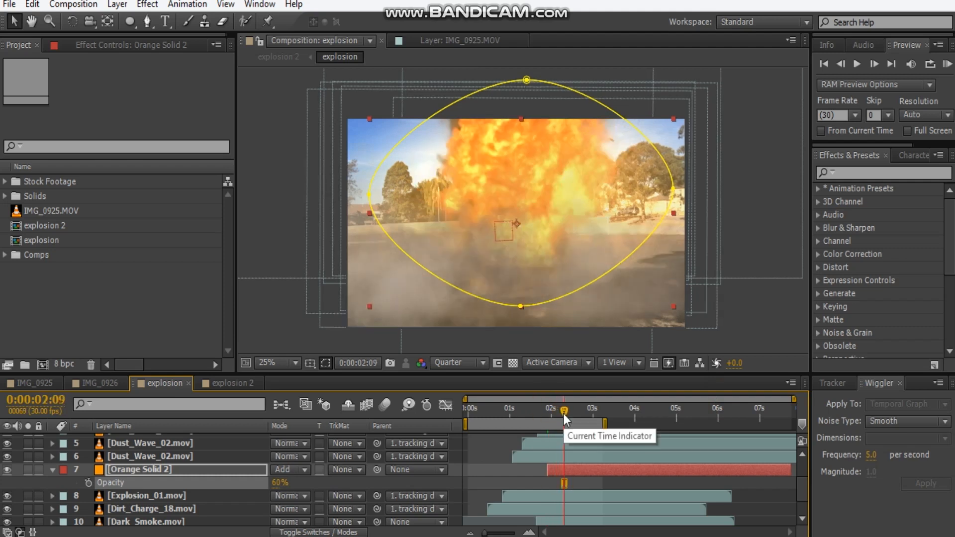
pyautogui.hotkey('alt', ']')
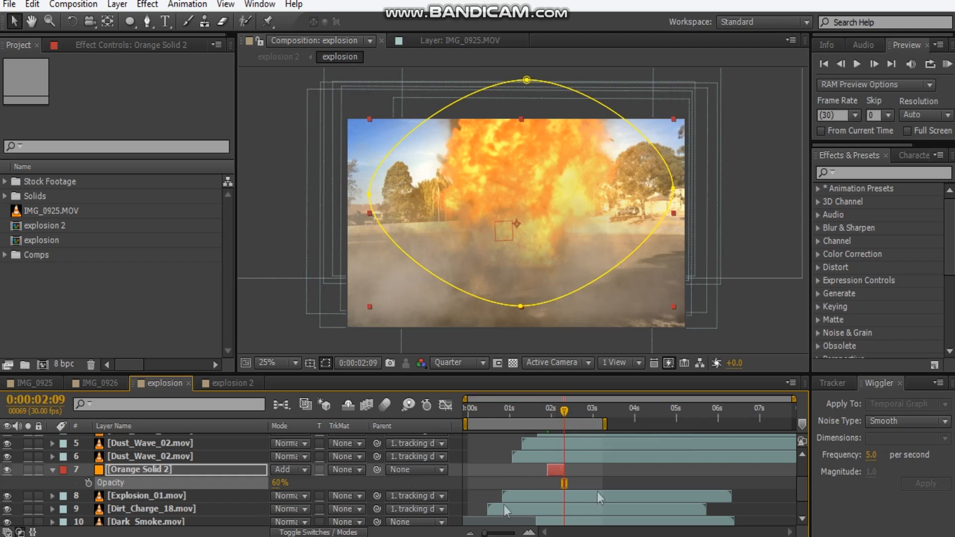
pyautogui.moveTo(561, 412); pyautogui.dragTo(541, 409)
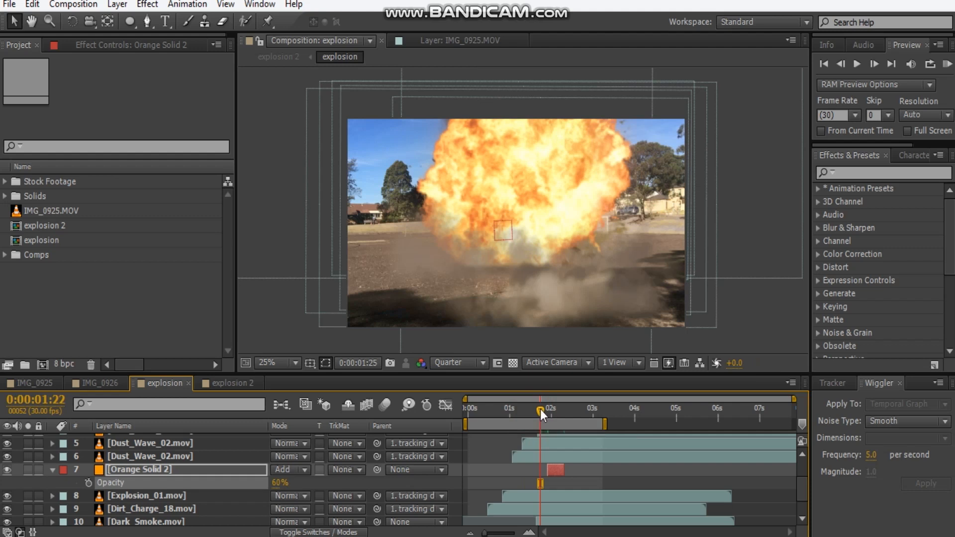
pyautogui.press('pagedown')
pyautogui.press('pagedown')
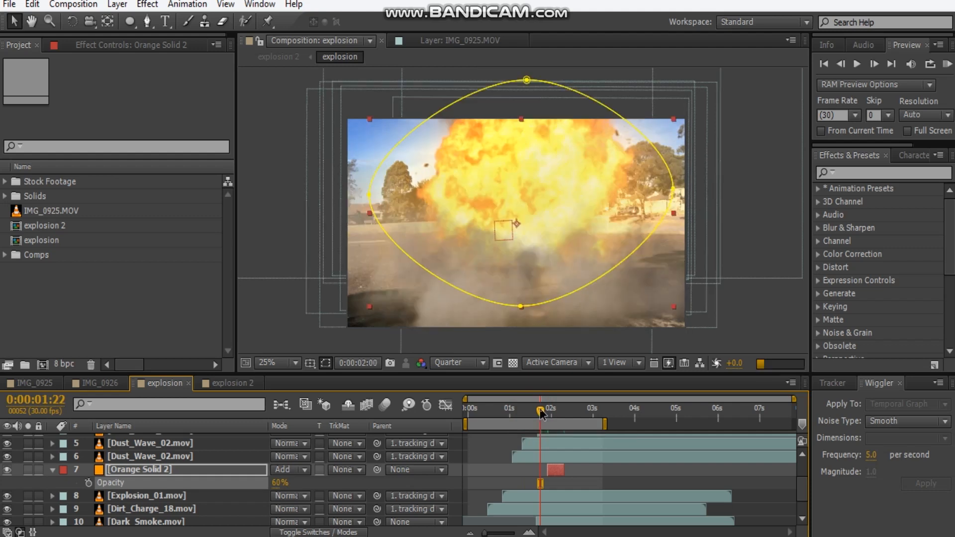
pyautogui.press('pagedown')
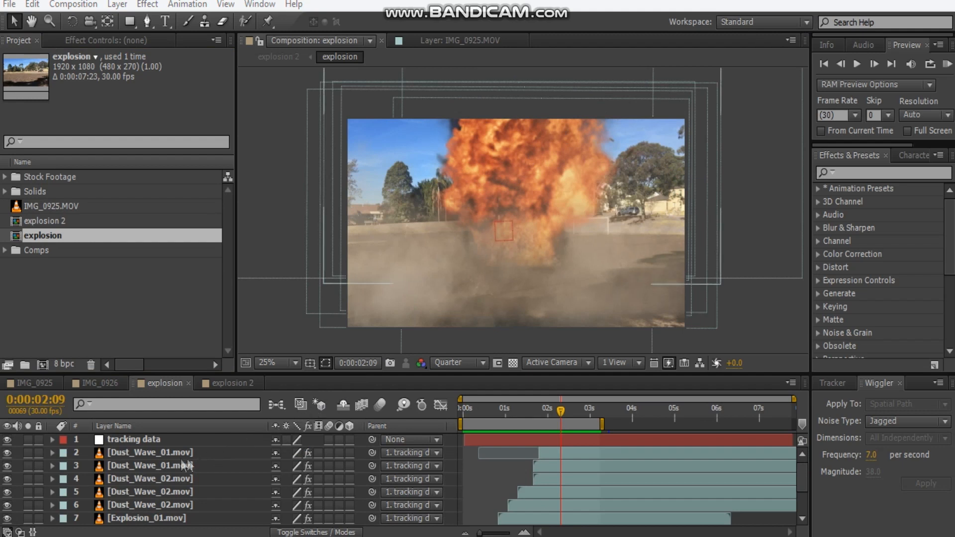
# Add an adjustment layer above all other layers in the explosion composition and name it CC.
pyautogui.click(174, 452)
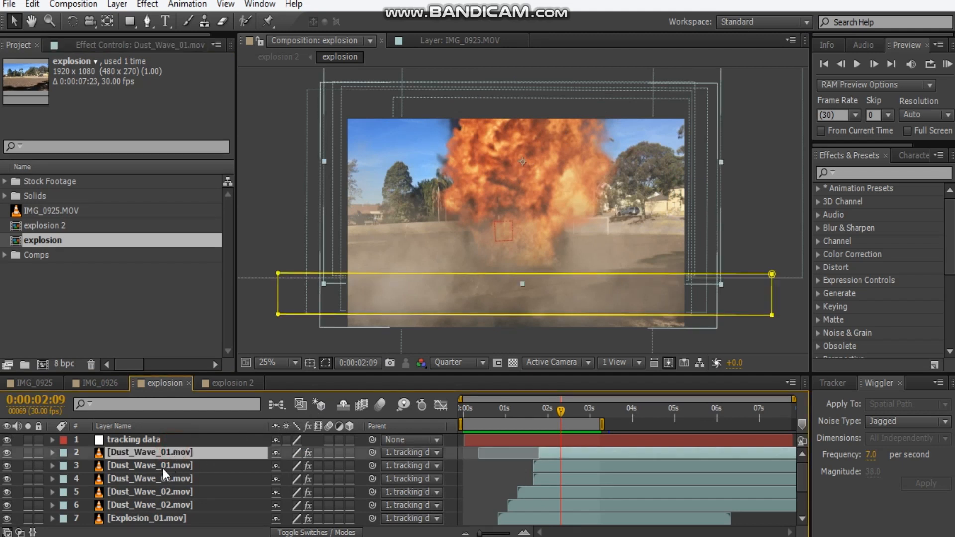
pyautogui.hotkey('ctrl', 'alt', 'y')
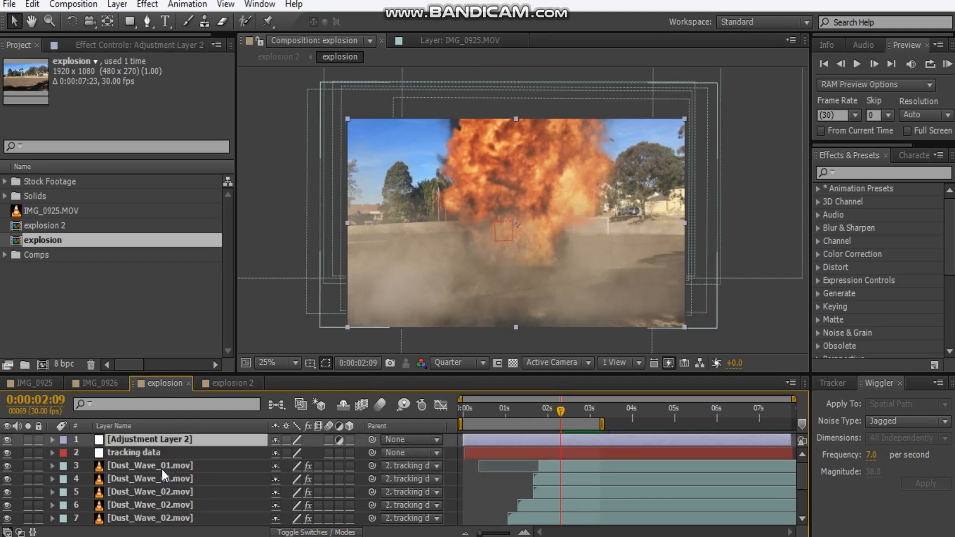
pyautogui.press('Return')
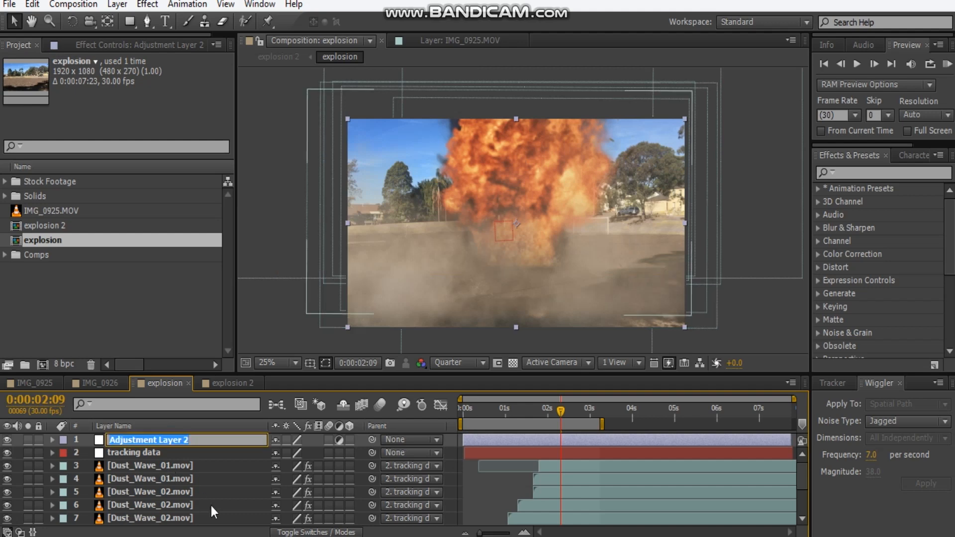
pyautogui.write('CC')
# Apply the Tint and Curves effects to the CC adjustment layer.
pyautogui.click(134, 40)
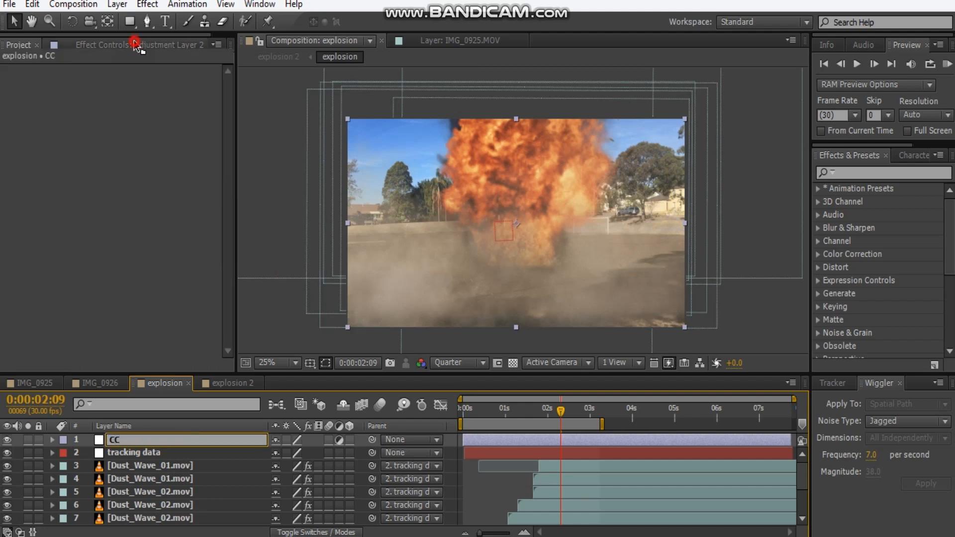
pyautogui.rightClick(76, 123)
pyautogui.click(117, 104)
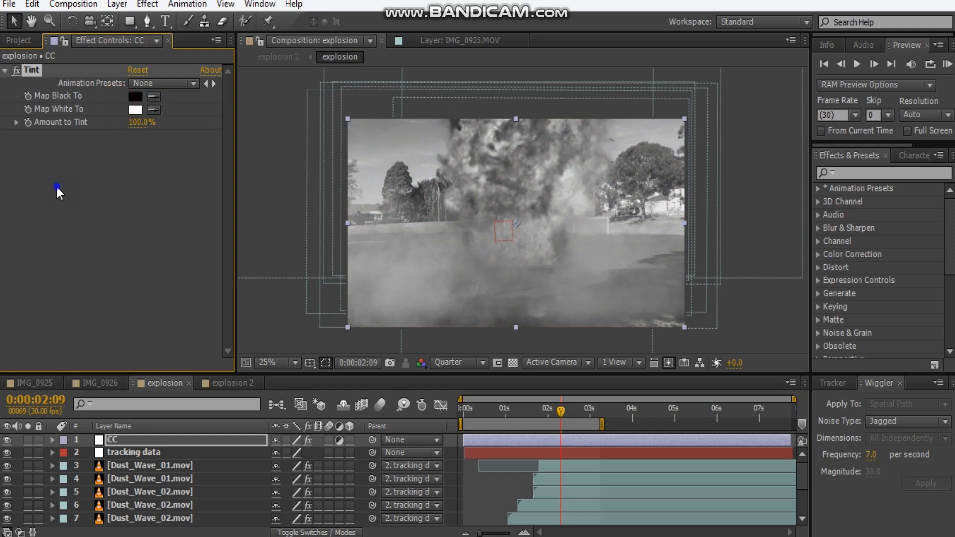
pyautogui.rightClick(57, 187)
pyautogui.click(110, 210)
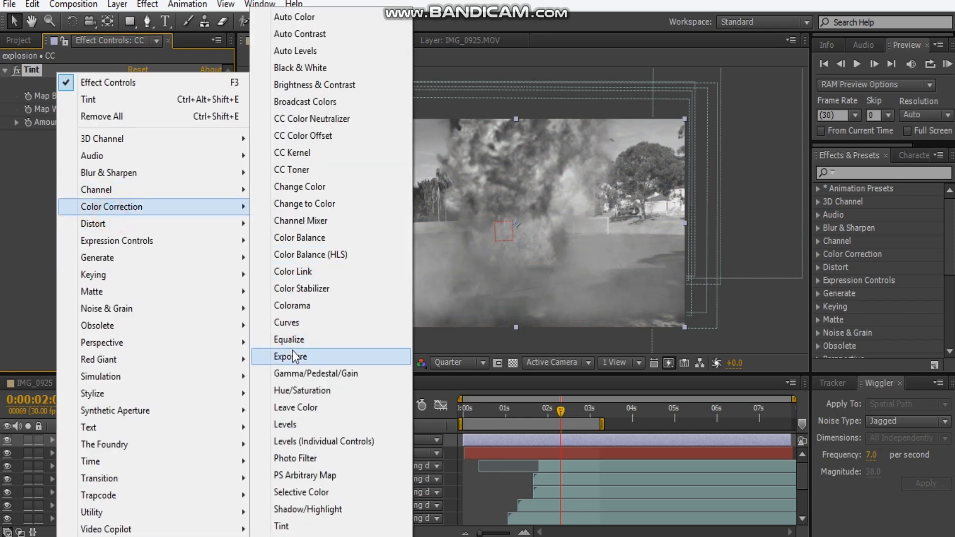
pyautogui.click(287, 323)
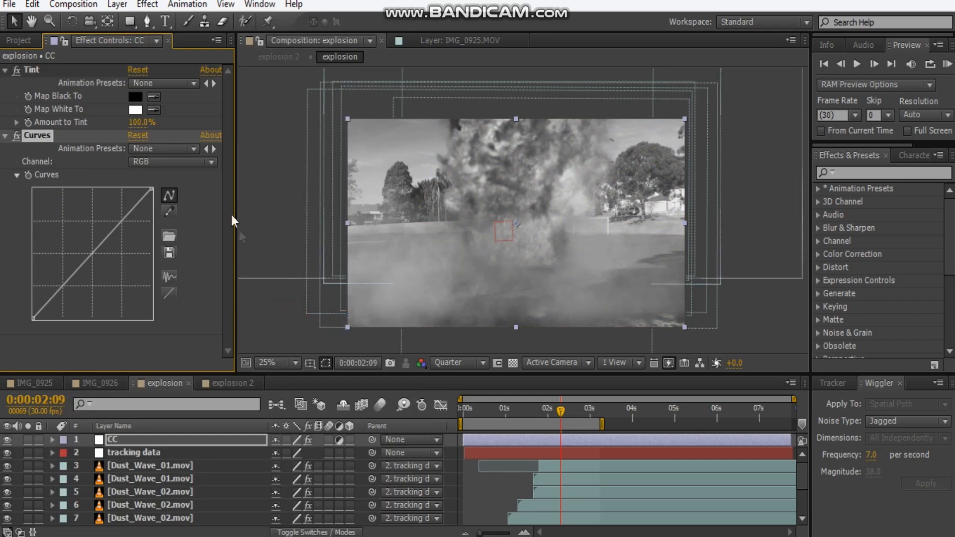
# Try 30% for the CC layer's Amount to Tint and settle on 25%.
pyautogui.click(140, 123)
pyautogui.write('30')
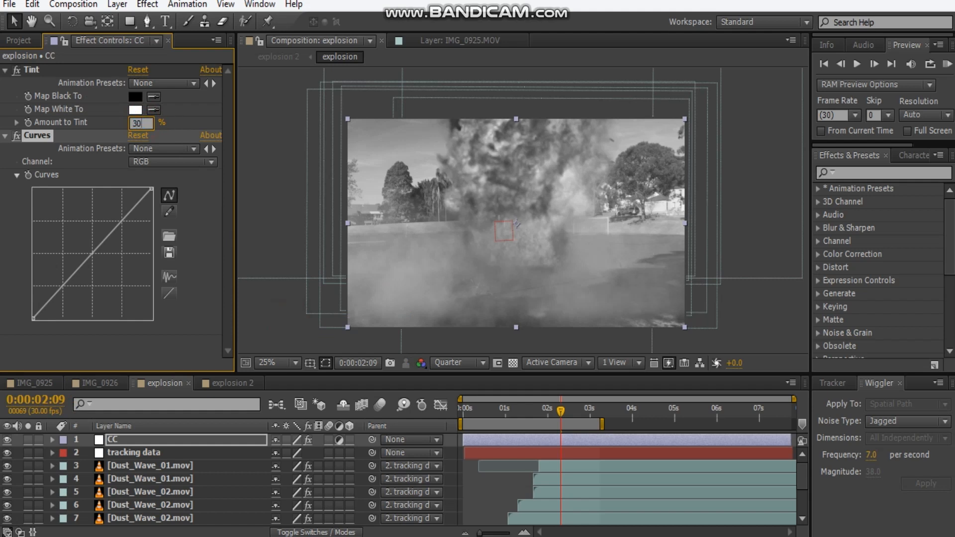
pyautogui.press('Return')
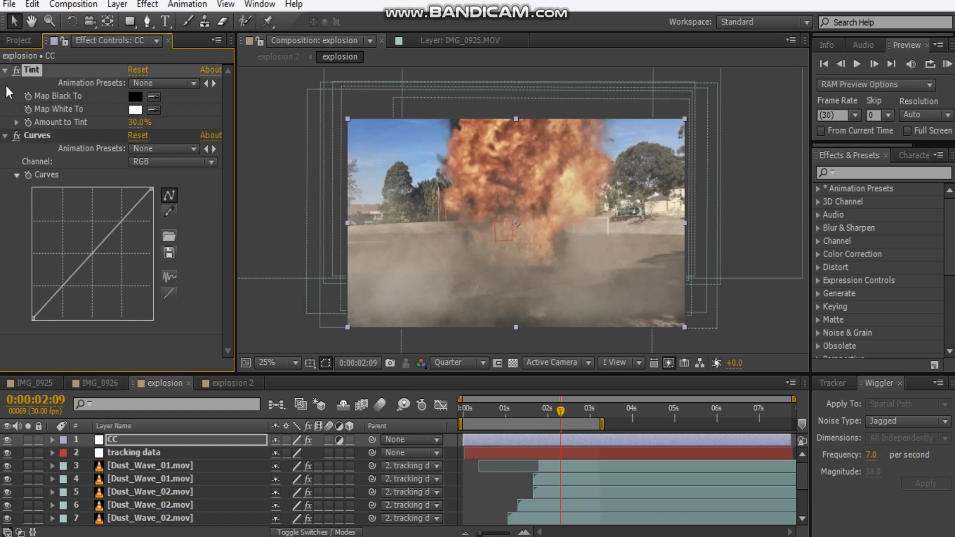
pyautogui.click(135, 123)
pyautogui.write('25')
pyautogui.press('Return')
# Shape the RGB curve on the CC layer into a gentle S-curve with slightly darker shadows and brighter highlights.
pyautogui.moveTo(72, 277); pyautogui.dragTo(69, 288)
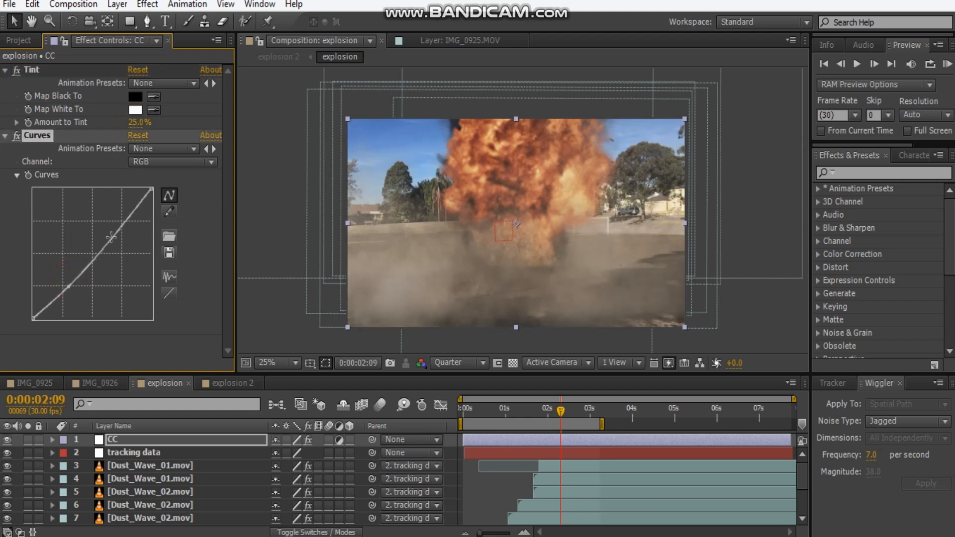
pyautogui.moveTo(67, 287); pyautogui.dragTo(67, 284)
pyautogui.click(113, 232)
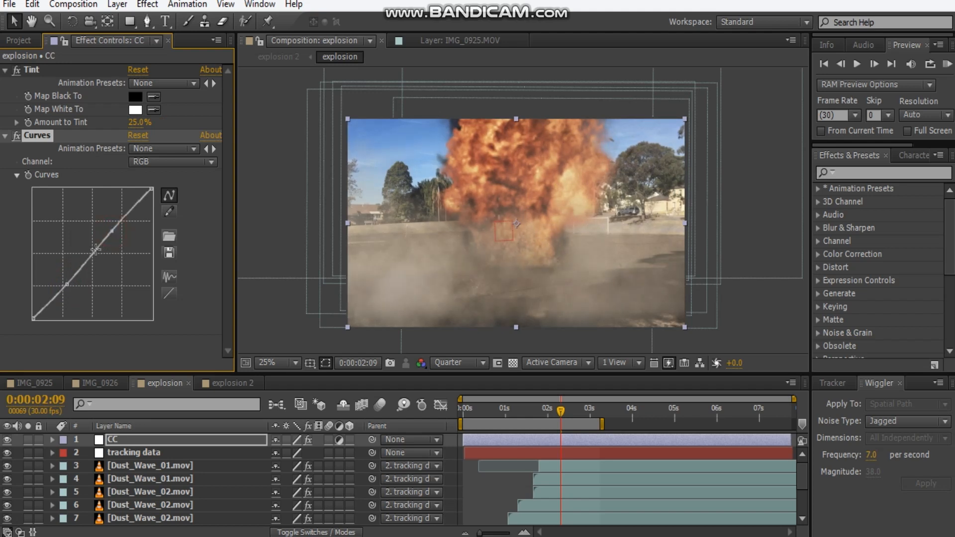
pyautogui.moveTo(62, 291); pyautogui.dragTo(65, 286)
# Adjust the midpoint of the Green channel in the Curves effect and collapse the Curves and Tint effects.
pyautogui.click(153, 163)
pyautogui.click(154, 175)
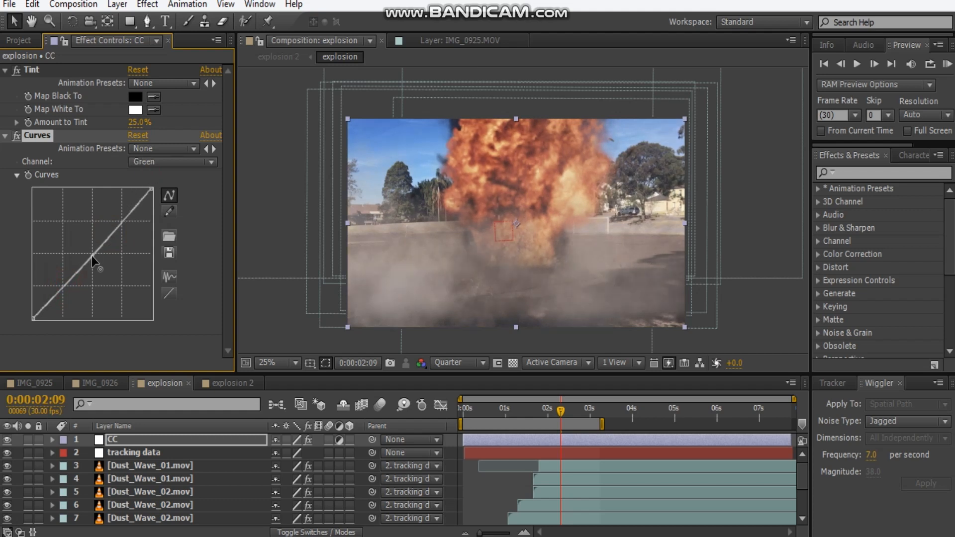
pyautogui.click(5, 135)
pyautogui.click(4, 71)
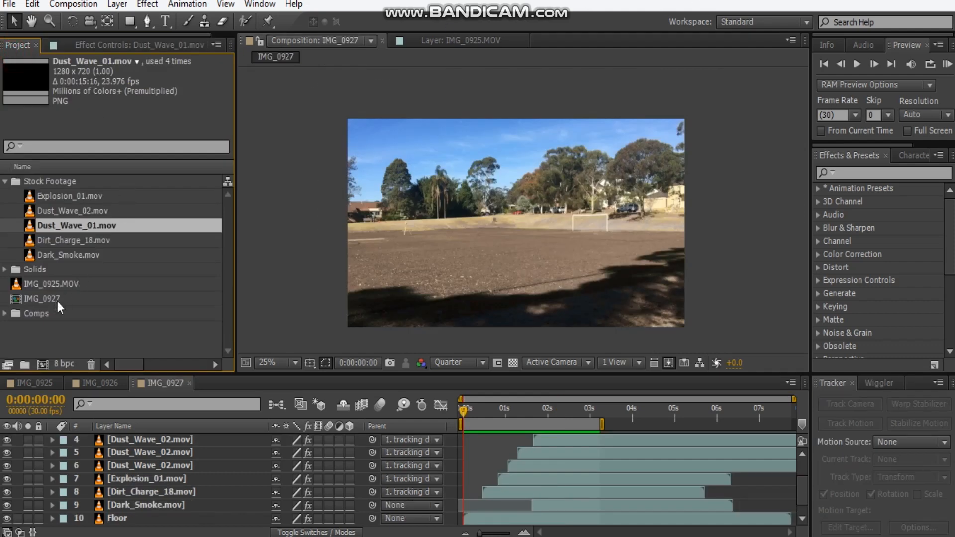
# Rename the IMG_0927 composition as explosion.
pyautogui.click(53, 298)
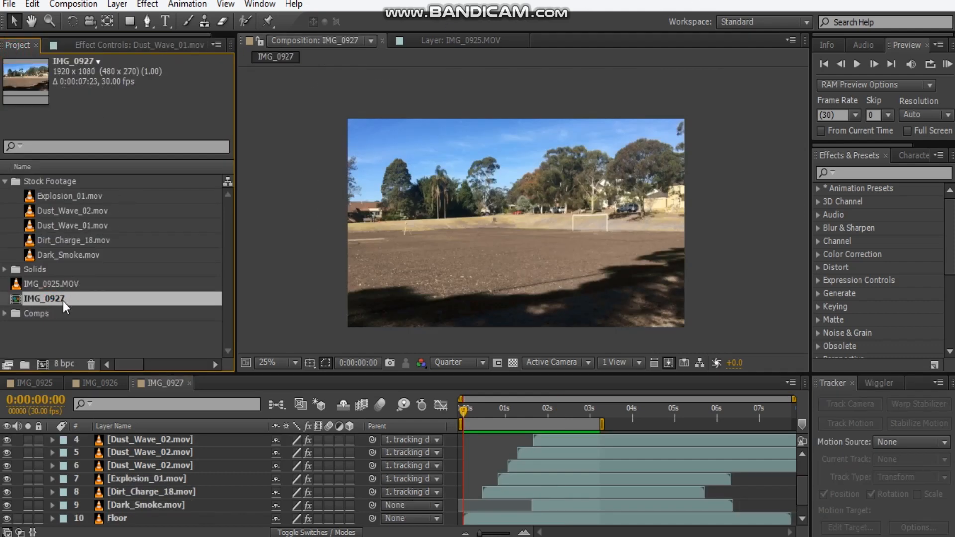
pyautogui.press('Return')
pyautogui.write('expolk')
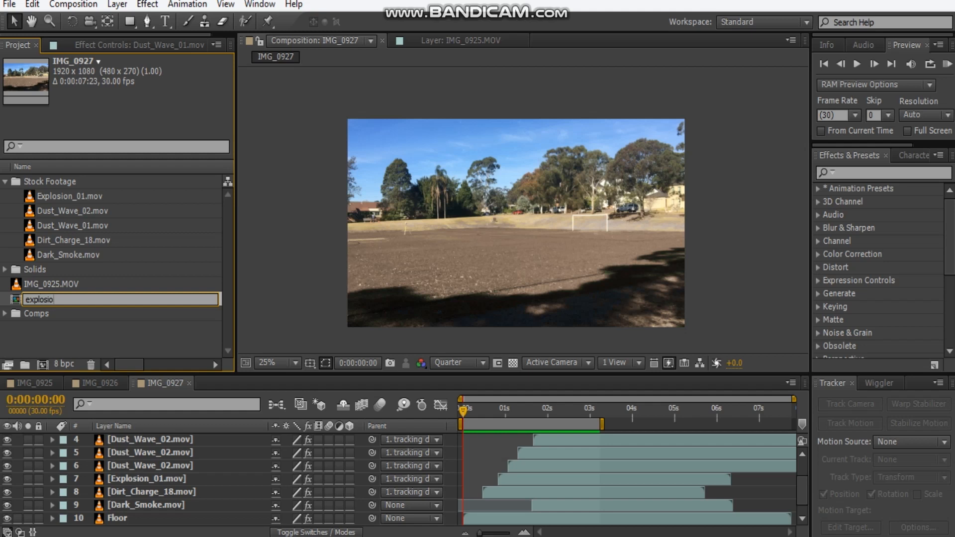
pyautogui.click(48, 341)
# Create a new composition from the explosion composition so it is nested as a layer, and open the new composition's timeline.
pyautogui.click(48, 301)
pyautogui.moveTo(27, 299); pyautogui.dragTo(45, 367)
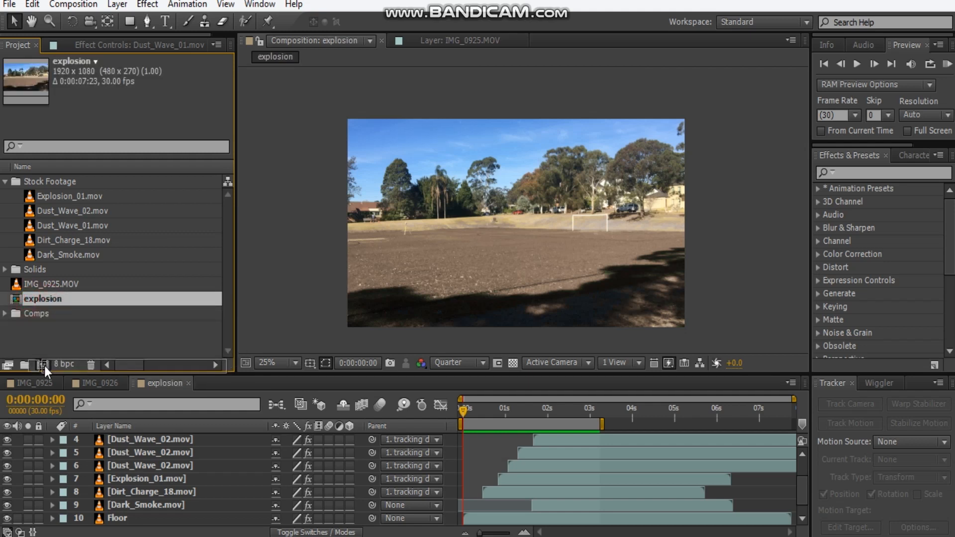
pyautogui.moveTo(467, 410); pyautogui.dragTo(440, 426)
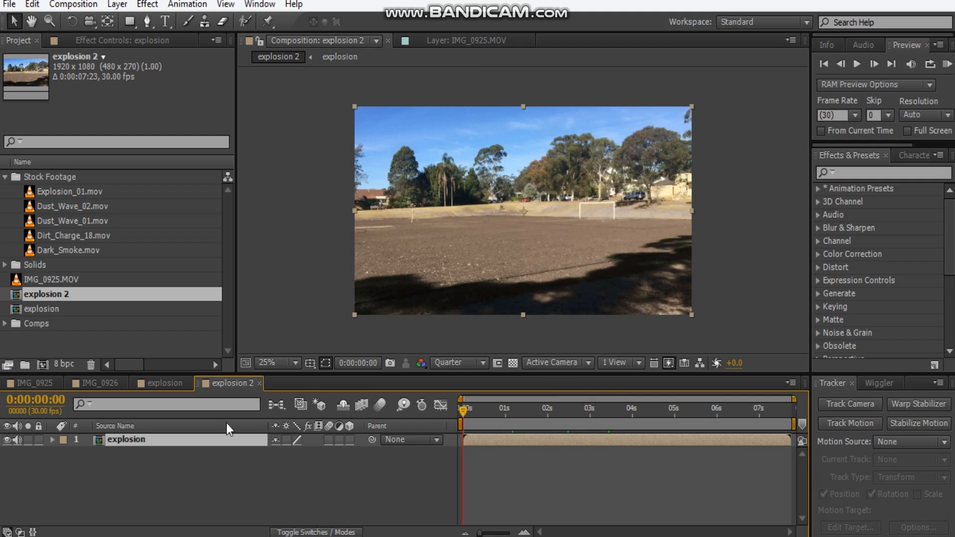
pyautogui.doubleClick(178, 443)
pyautogui.click(232, 383)
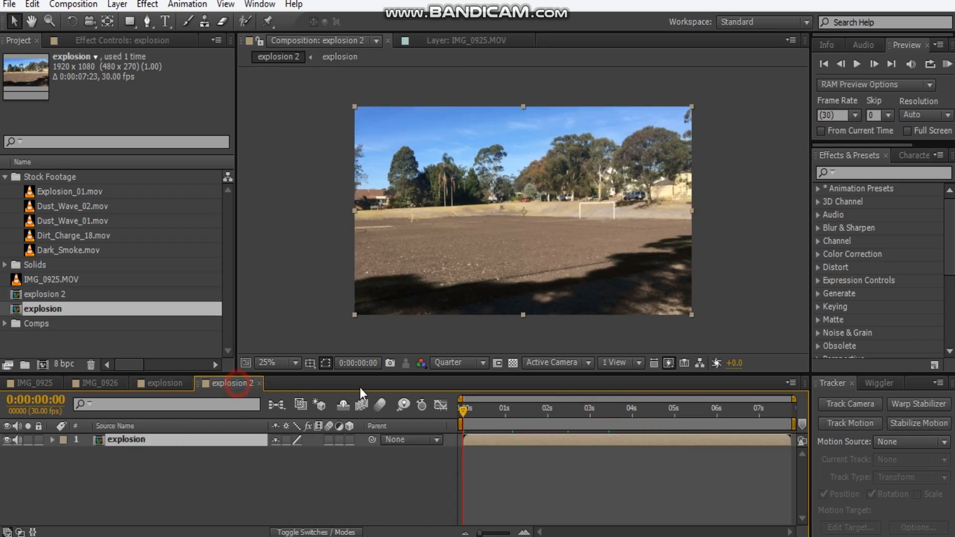
# Add Position keyframes to the nested explosion layer at 0:00:00:22 and 0:00:02:26.
pyautogui.moveTo(486, 413); pyautogui.dragTo(509, 412)
pyautogui.press('p')
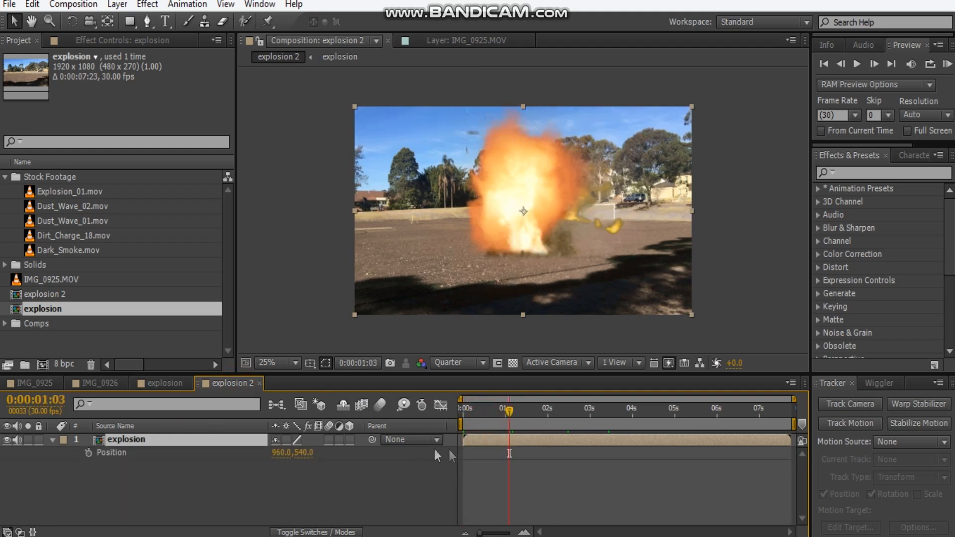
pyautogui.moveTo(511, 414); pyautogui.dragTo(494, 416)
pyautogui.click(89, 453)
pyautogui.moveTo(494, 414); pyautogui.dragTo(582, 416)
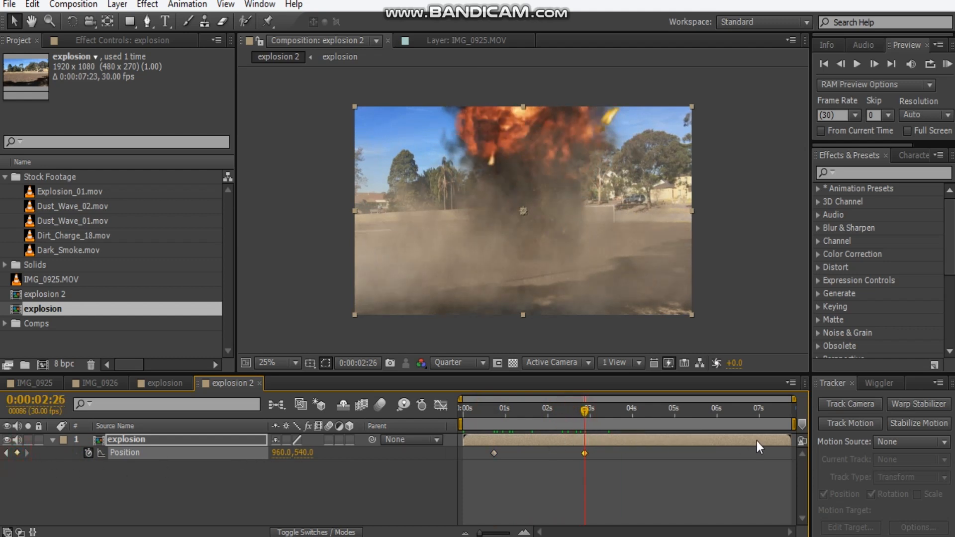
# Show the Wiggler and select both Position keyframes on the explosion layer.
pyautogui.moveTo(585, 413); pyautogui.dragTo(489, 419)
pyautogui.moveTo(655, 480); pyautogui.dragTo(478, 456)
pyautogui.click(879, 384)
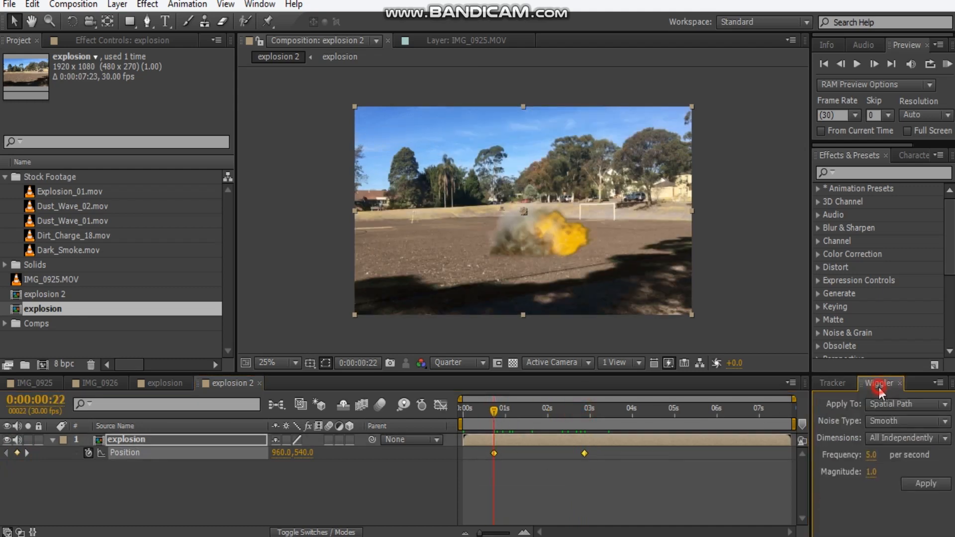
pyautogui.click(260, 4)
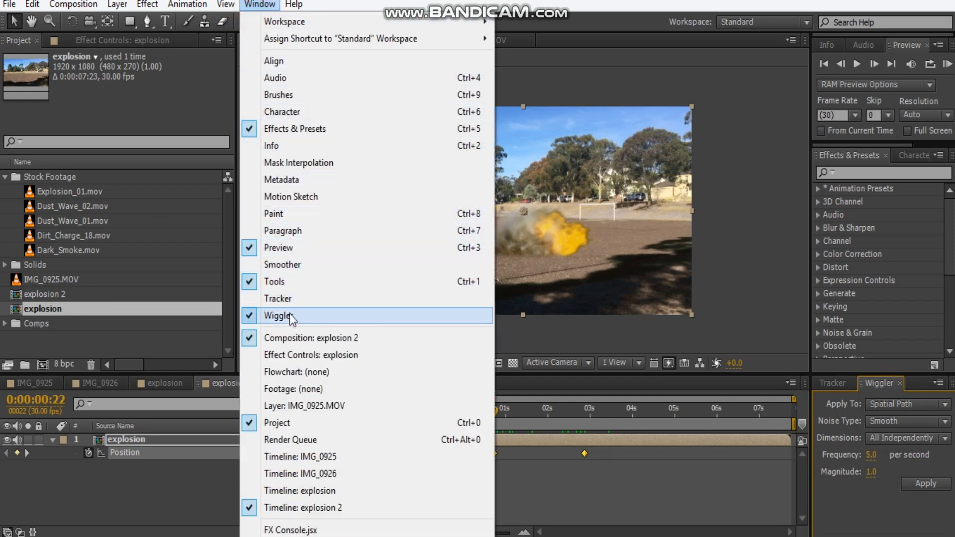
pyautogui.click(289, 317)
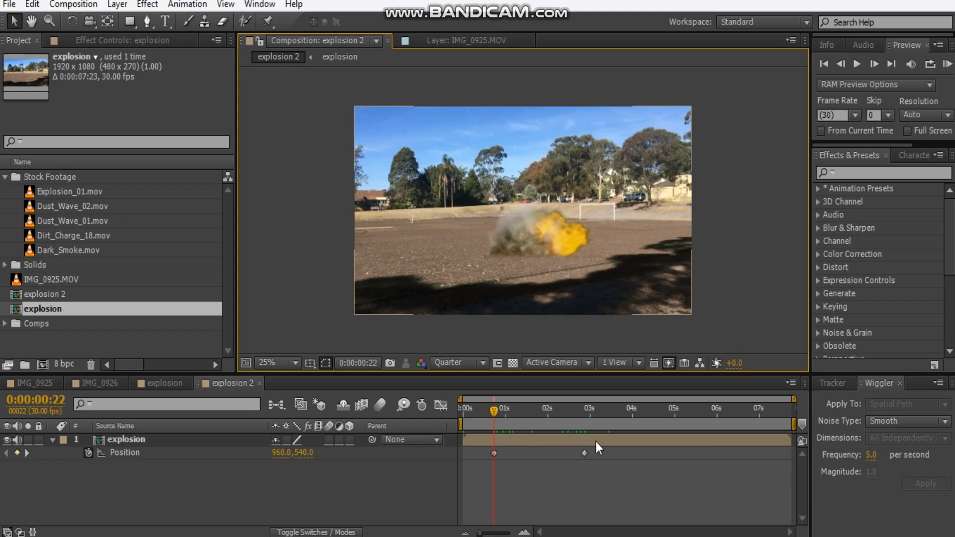
pyautogui.moveTo(629, 468); pyautogui.dragTo(456, 457)
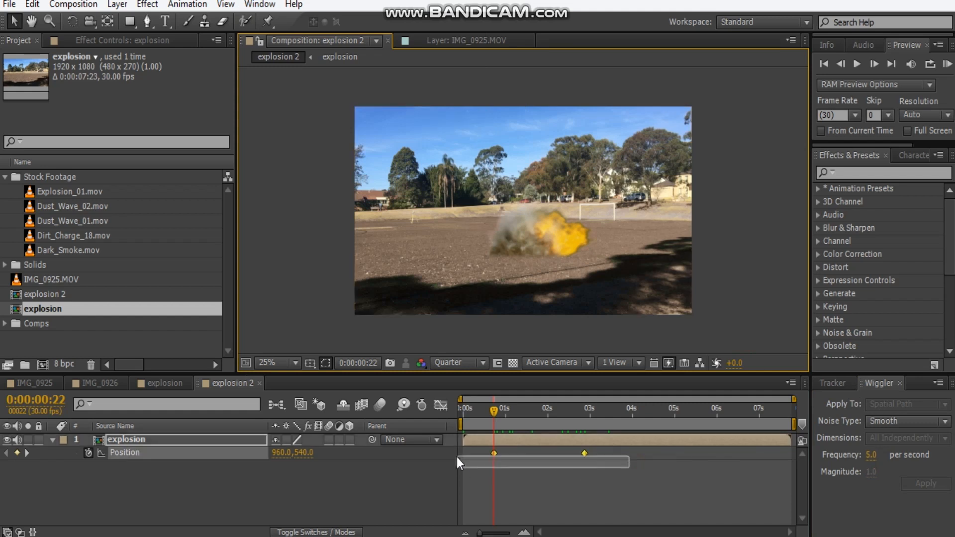
# Apply a wiggle to the Position keyframes with Jagged noise, a frequency of 7 per second and a magnitude of 38.
pyautogui.click(888, 422)
pyautogui.click(896, 455)
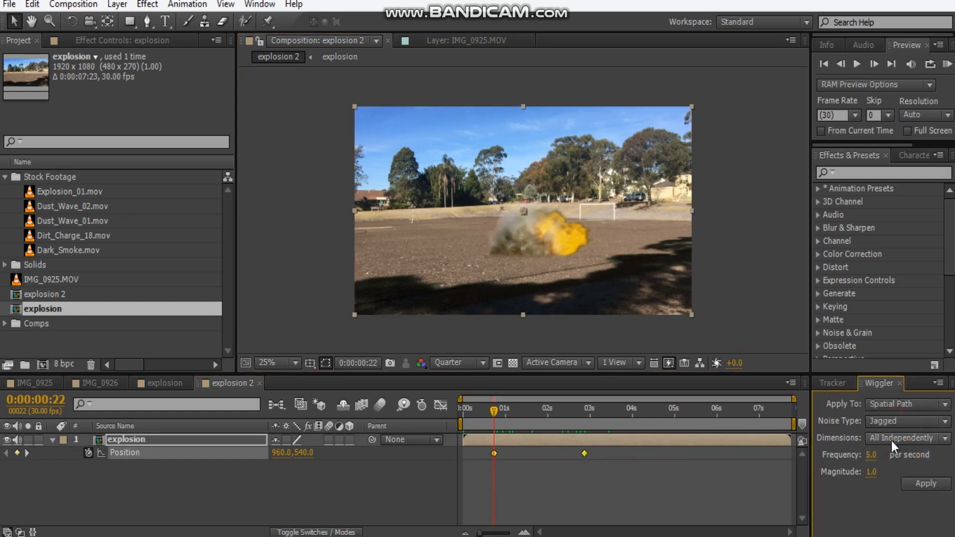
pyautogui.moveTo(890, 471); pyautogui.dragTo(900, 471)
pyautogui.click(877, 488)
pyautogui.click(935, 487)
# End the work area shortly after the 3-second mark and preview the camera shake from the start.
pyautogui.moveTo(492, 406); pyautogui.dragTo(599, 416)
pyautogui.press('n')
pyautogui.press('Home')
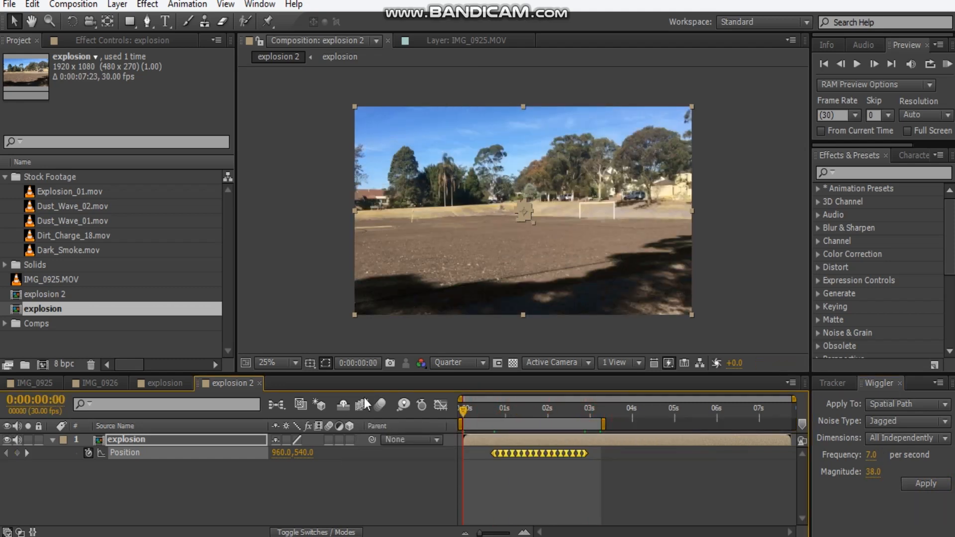
pyautogui.press('space')
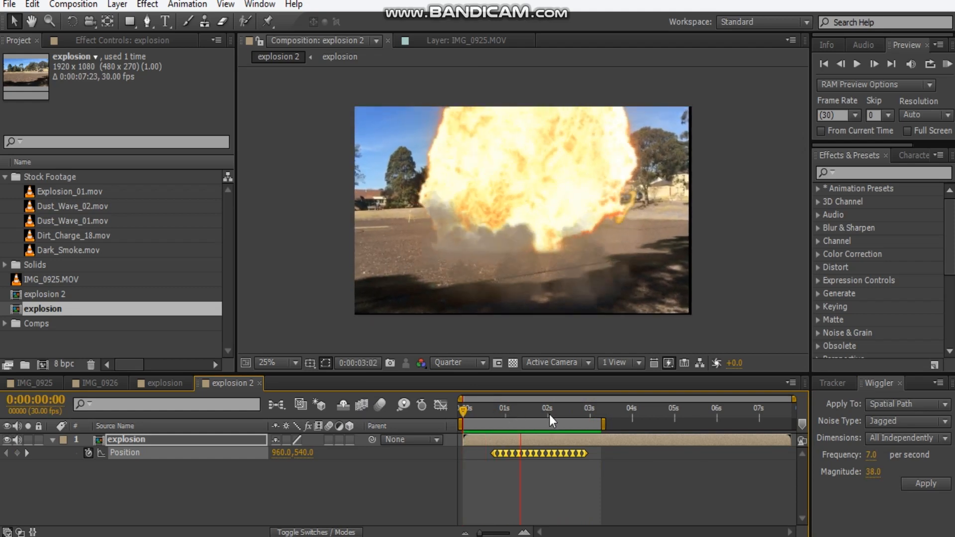
pyautogui.click(518, 390)
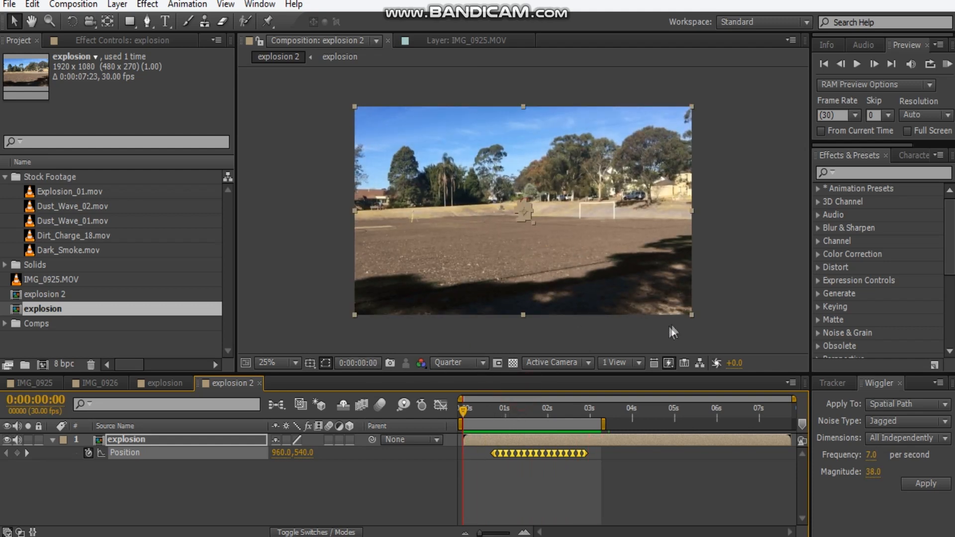
# Scale the nested explosion layer to 105% and preview whether its shaking edges stay outside the frame.
pyautogui.press('s')
pyautogui.write('105')
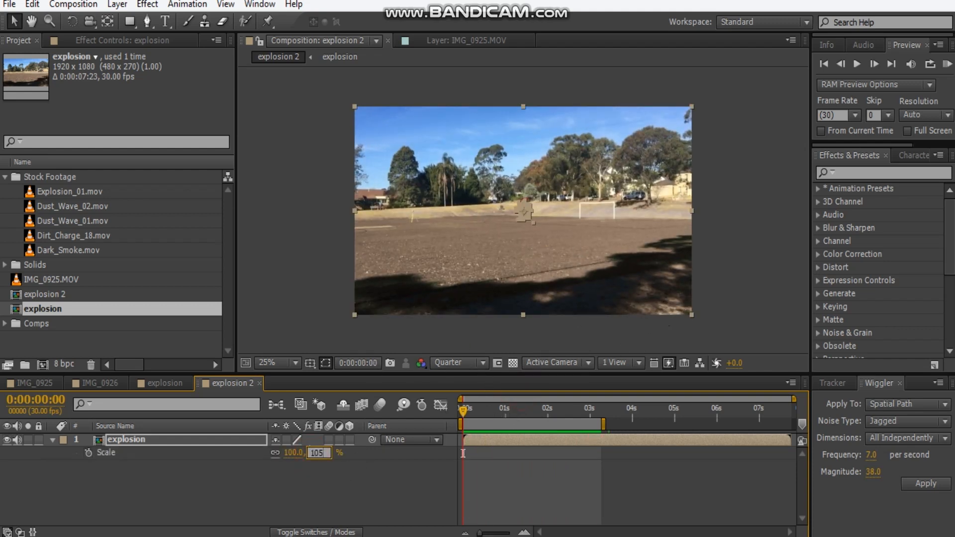
pyautogui.press('Return')
pyautogui.press('KP_0')
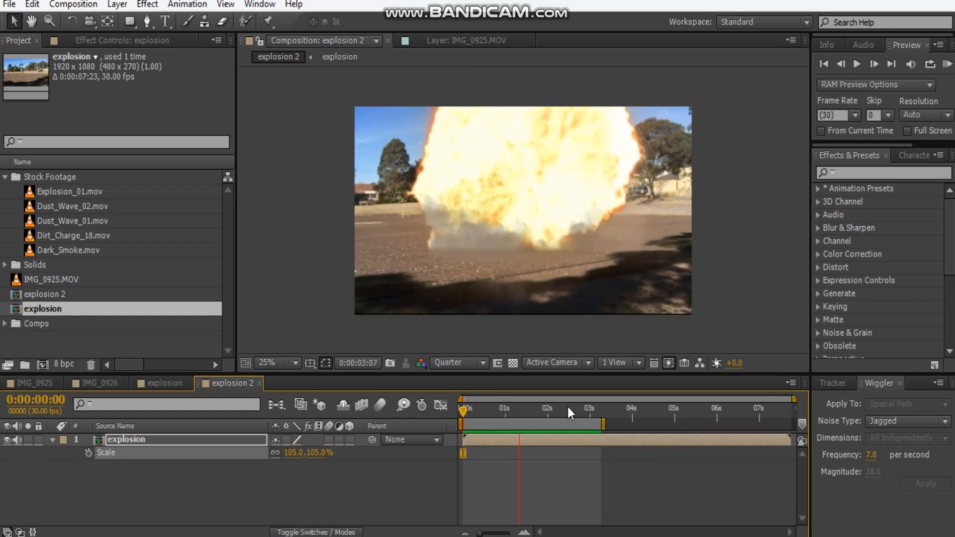
# Set the nested explosion layer's scale to 106% and preview the shake again.
pyautogui.click(334, 458)
pyautogui.click(294, 453)
pyautogui.write('106')
pyautogui.press('Return')
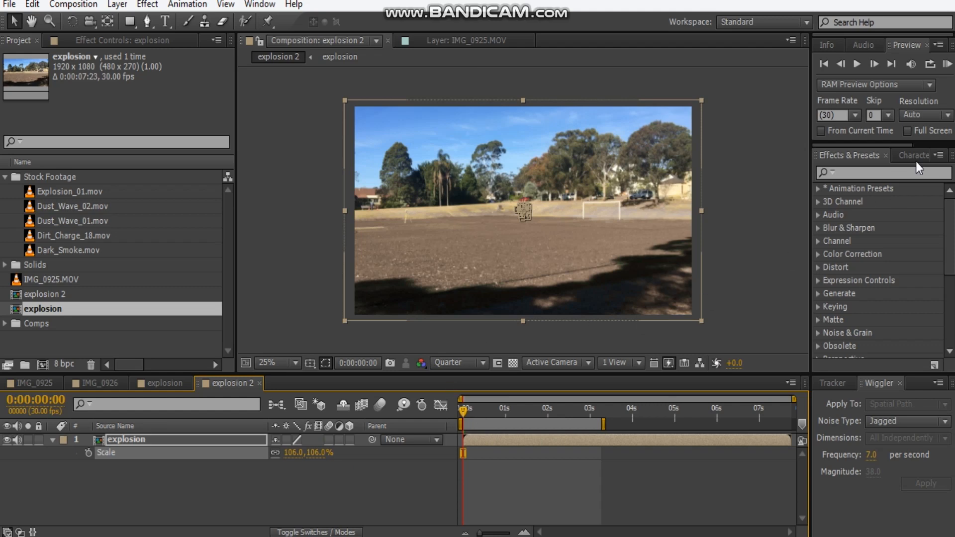
pyautogui.press('KP_0')
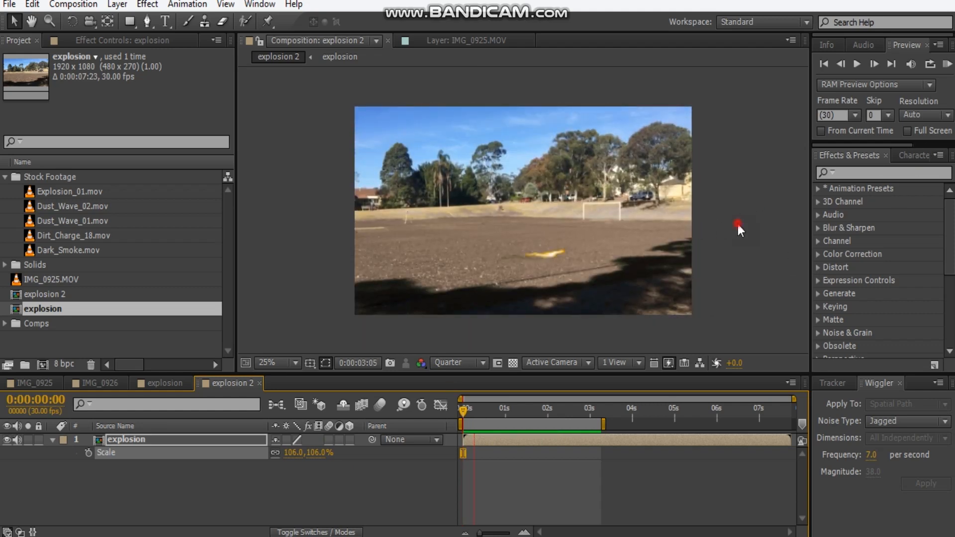
# Go to 0:00:02:09 and collapse the Stock Footage and Solids folders in the project.
pyautogui.moveTo(463, 408); pyautogui.dragTo(575, 418)
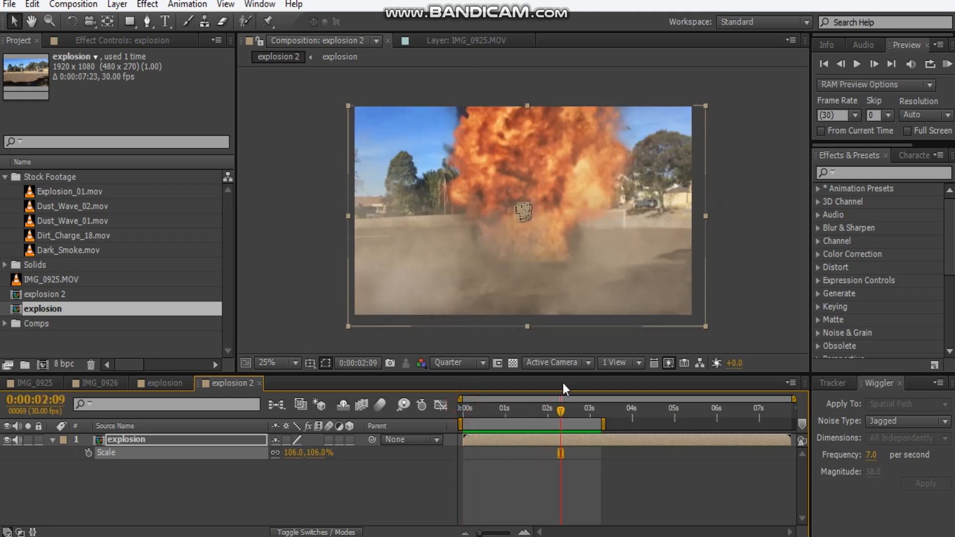
pyautogui.click(5, 177)
pyautogui.click(6, 192)
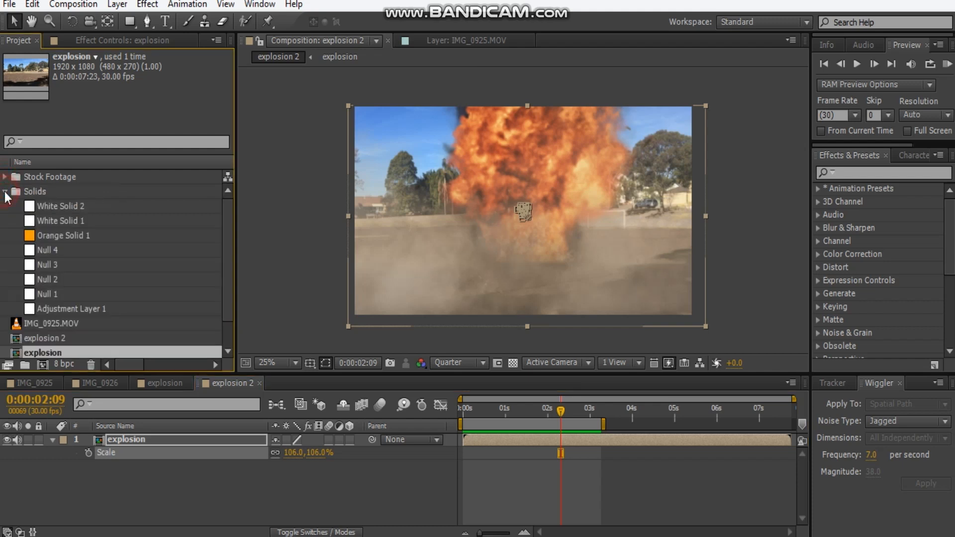
pyautogui.click(6, 193)
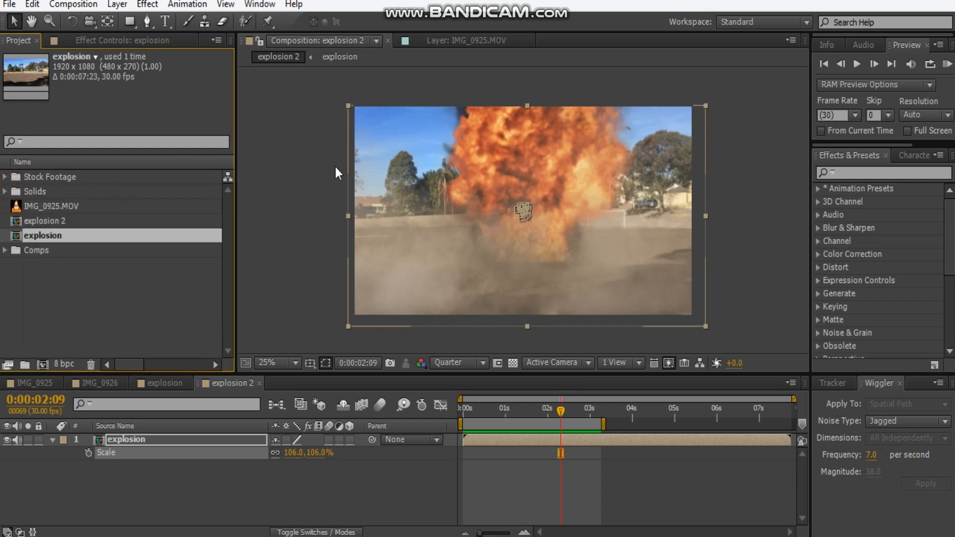